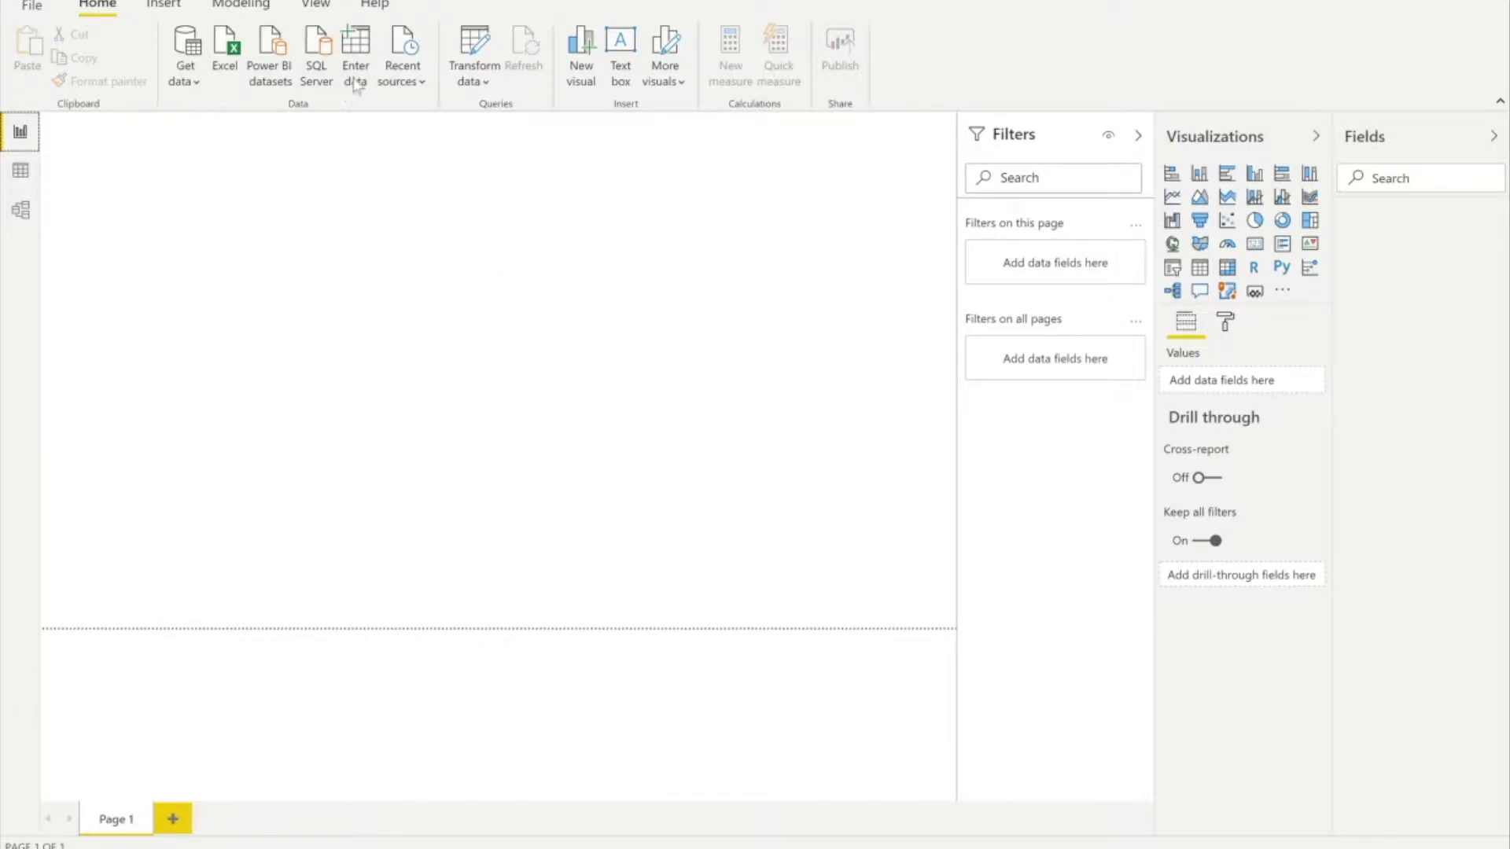
Load the Orders table from the recent source Sample - Superstore Subset (Excel).xlsx, checking its columns in the preview first
left_click(403, 79)
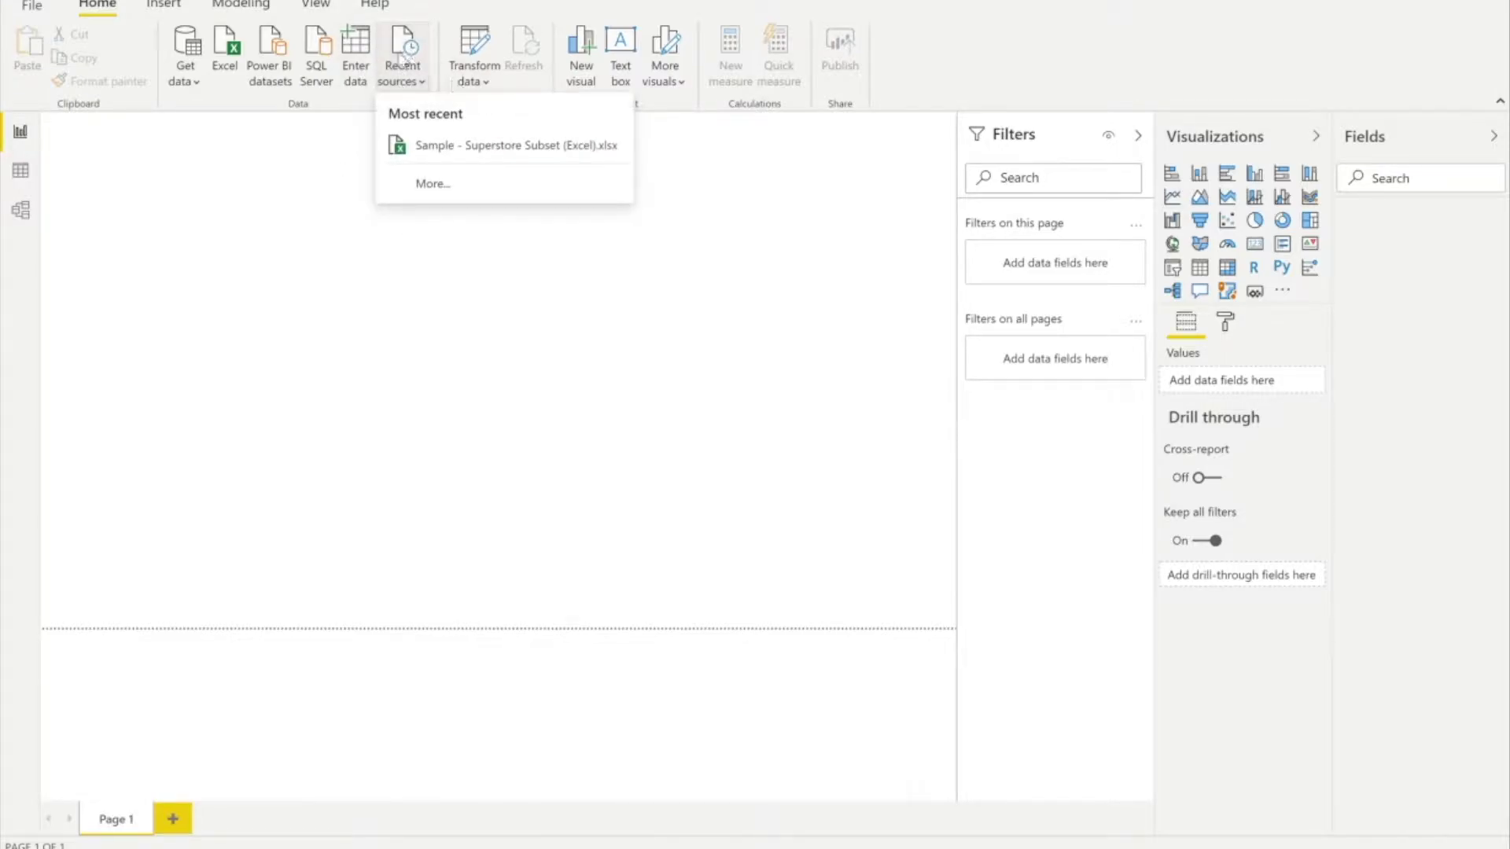
left_click(500, 149)
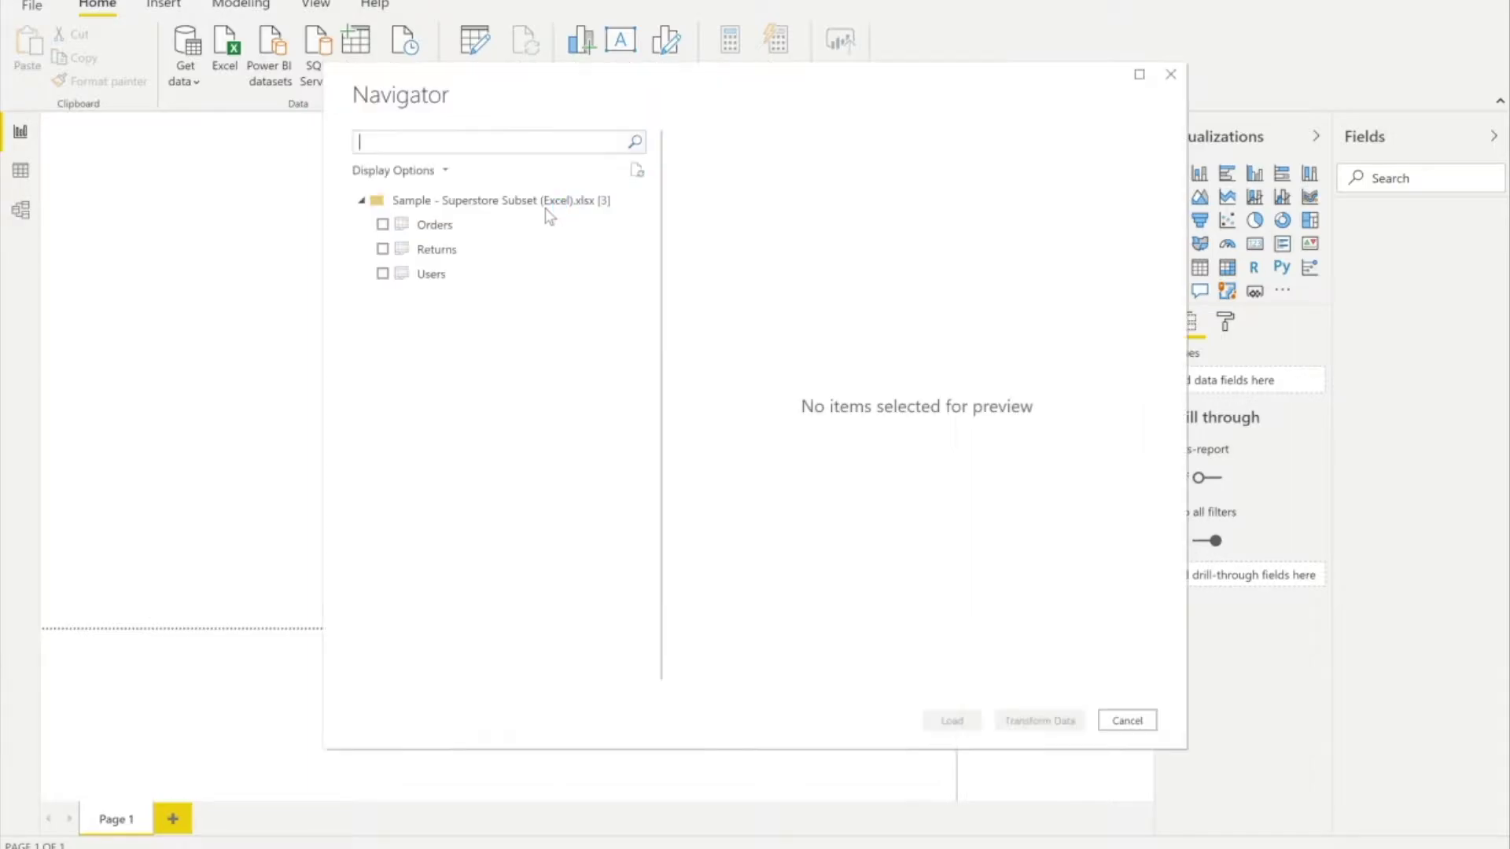
left_click(383, 225)
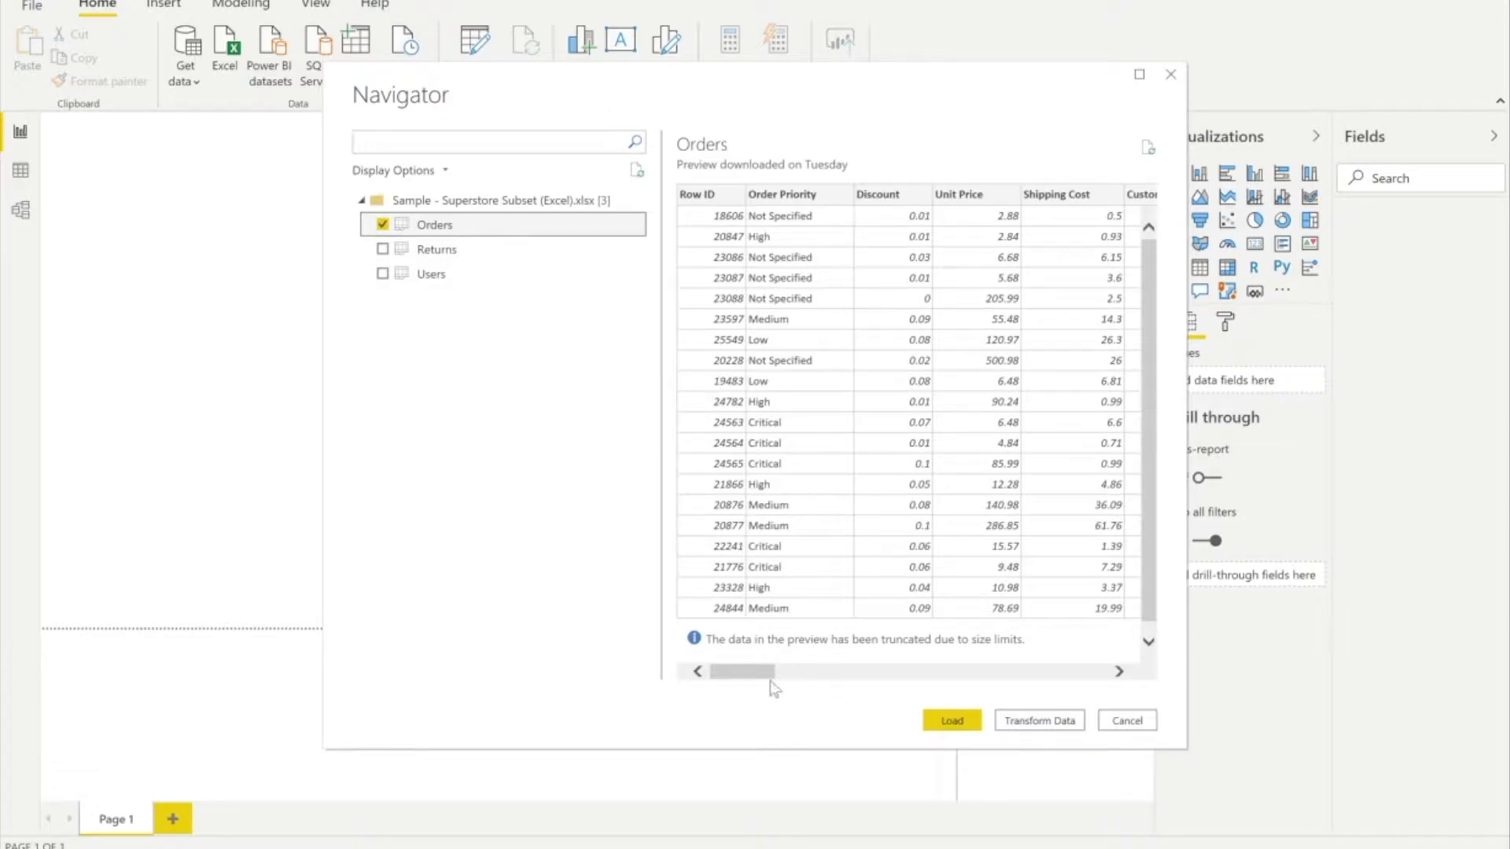
left_click_drag(753, 674, 1101, 699)
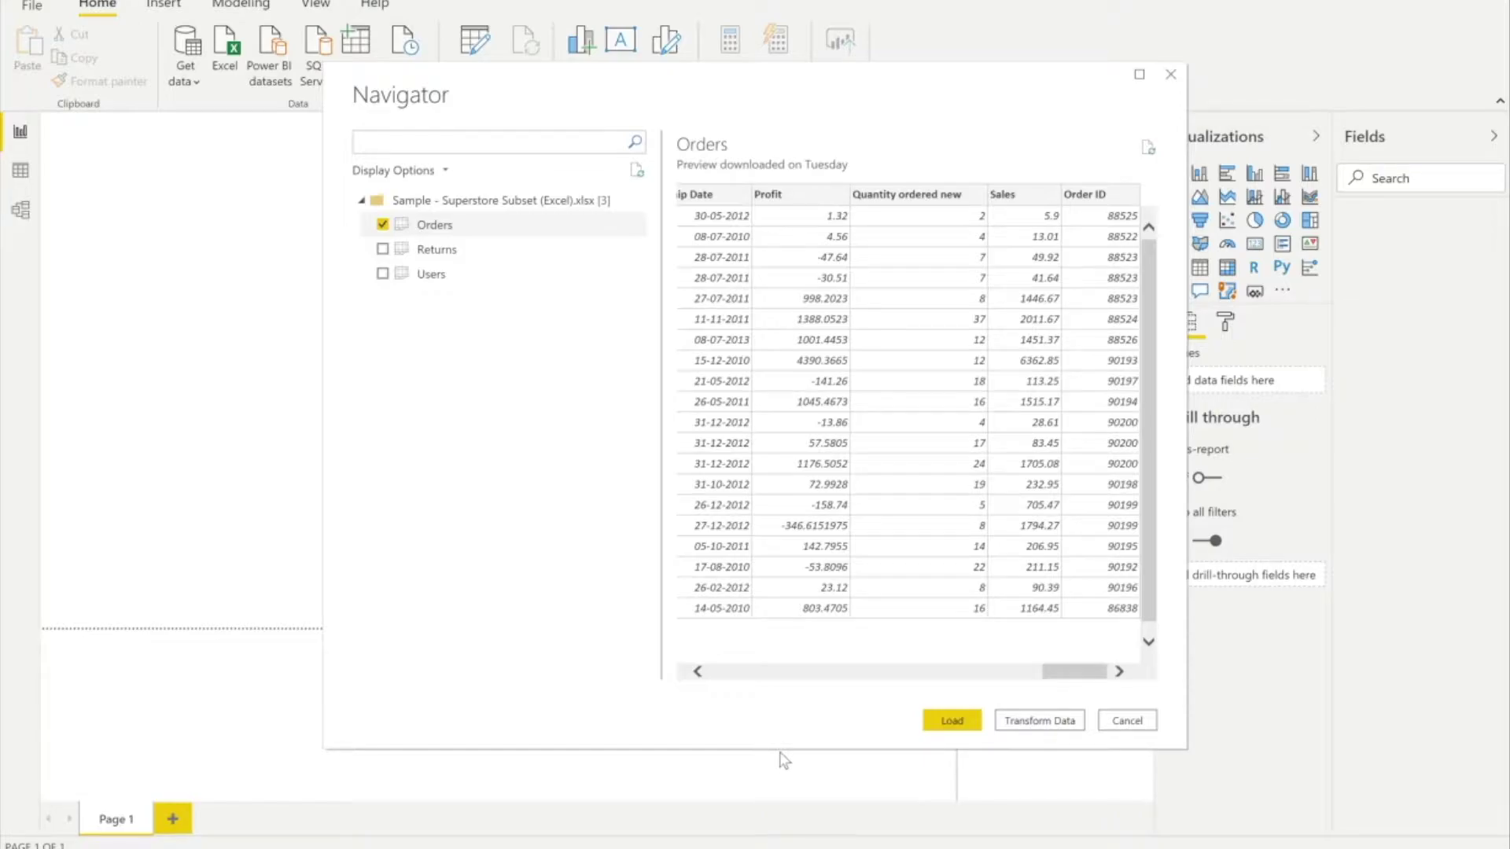
left_click(1043, 724)
left_click(951, 722)
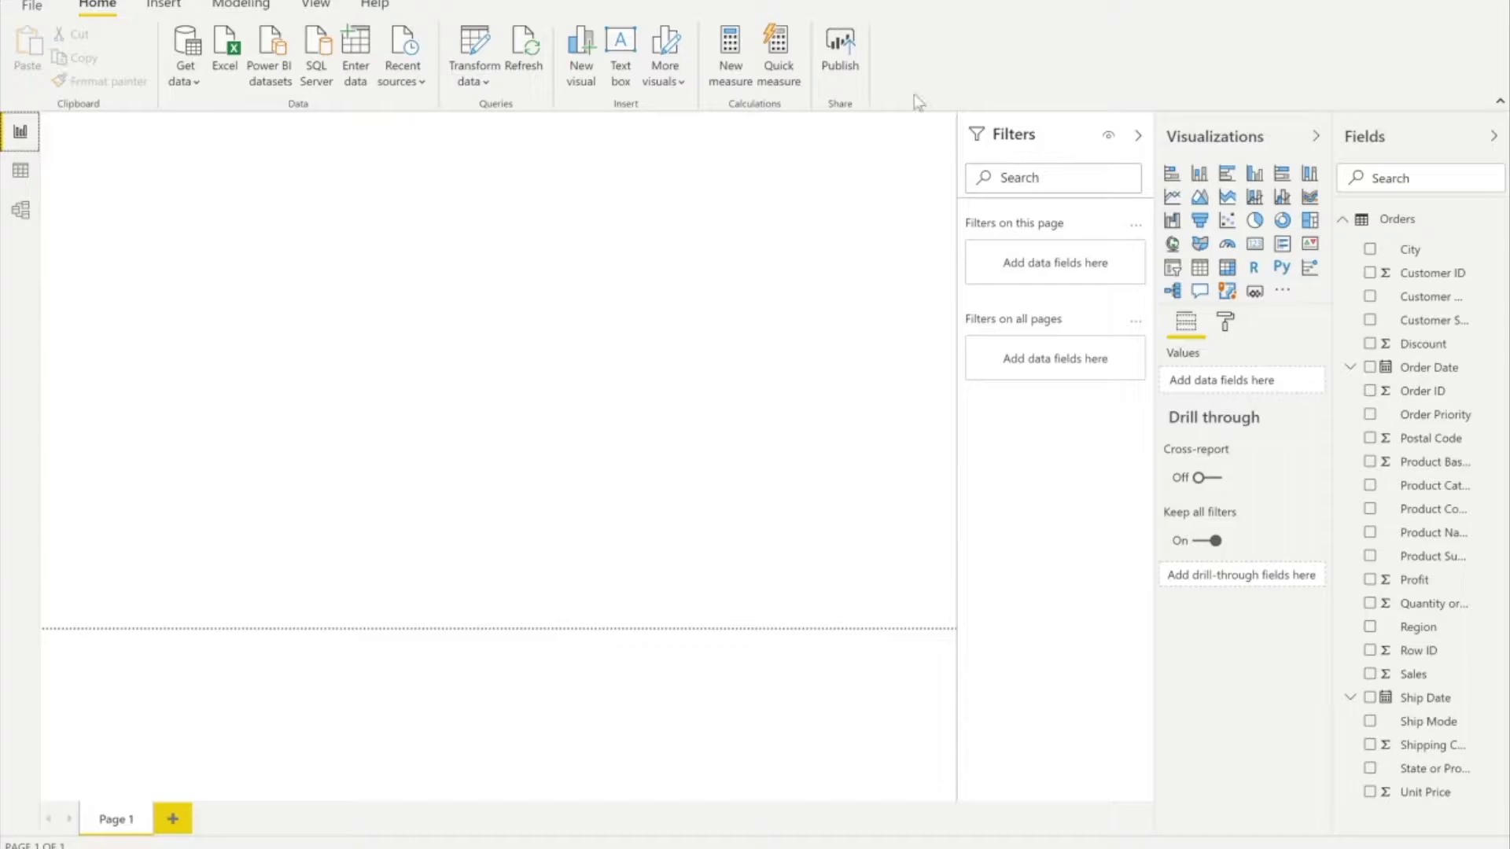
Add an enlarged stacked column chart to the report page showing Sales by Region
left_click(1201, 174)
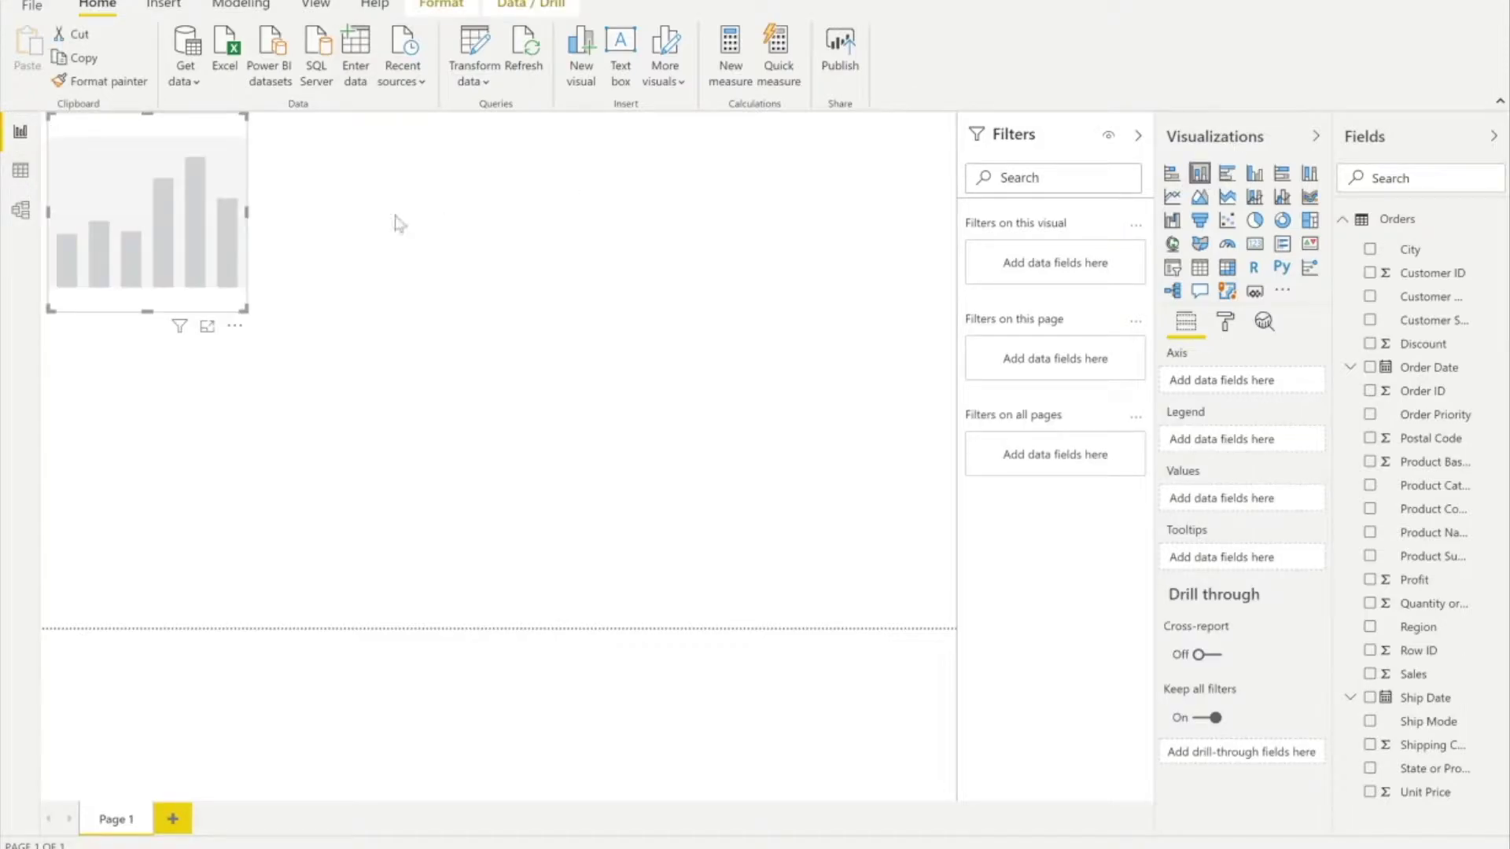
left_click_drag(244, 310, 664, 370)
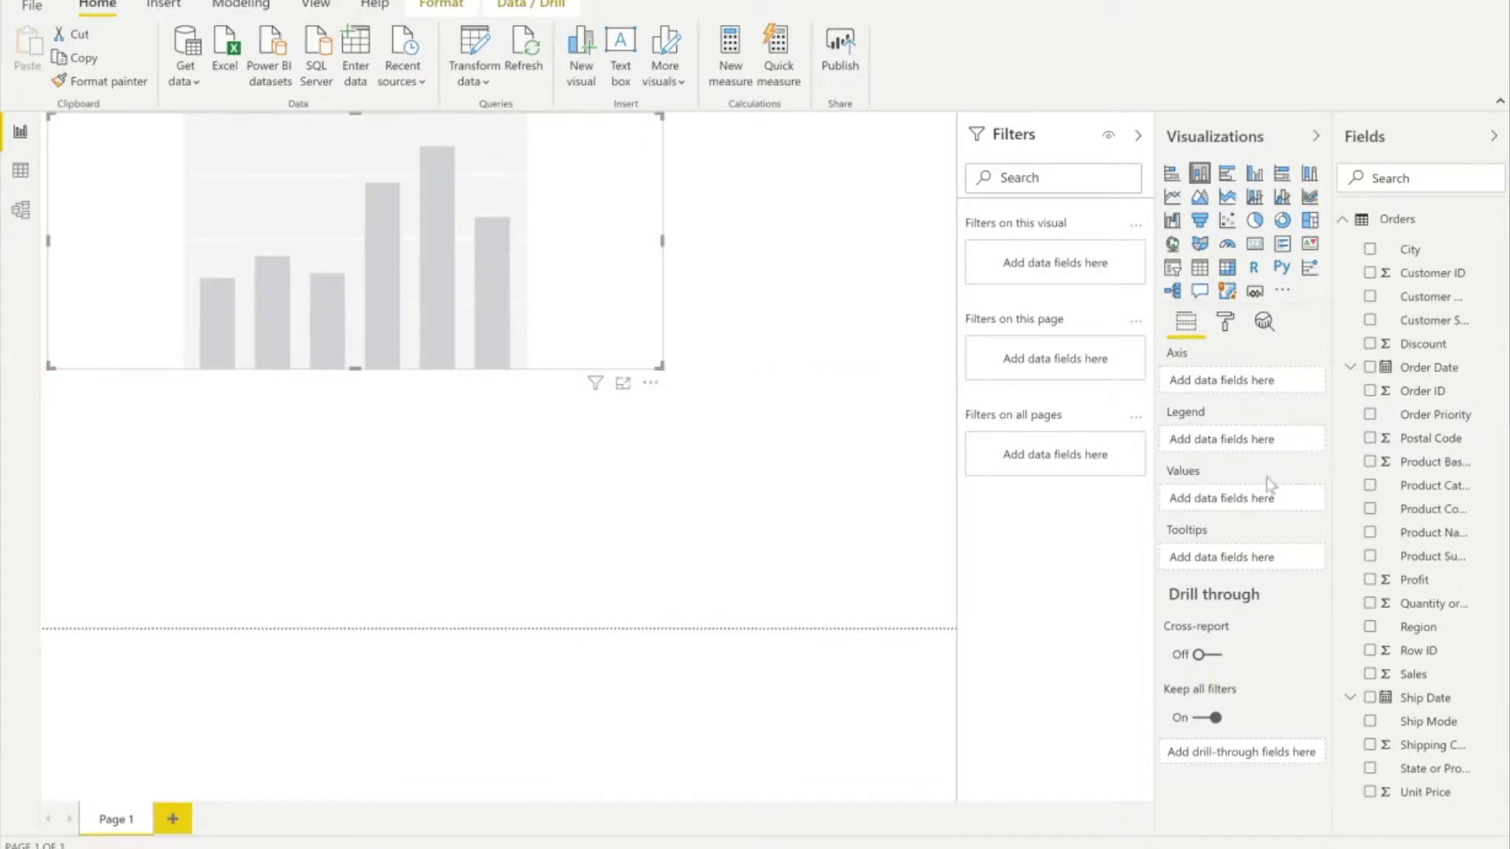
left_click(1369, 674)
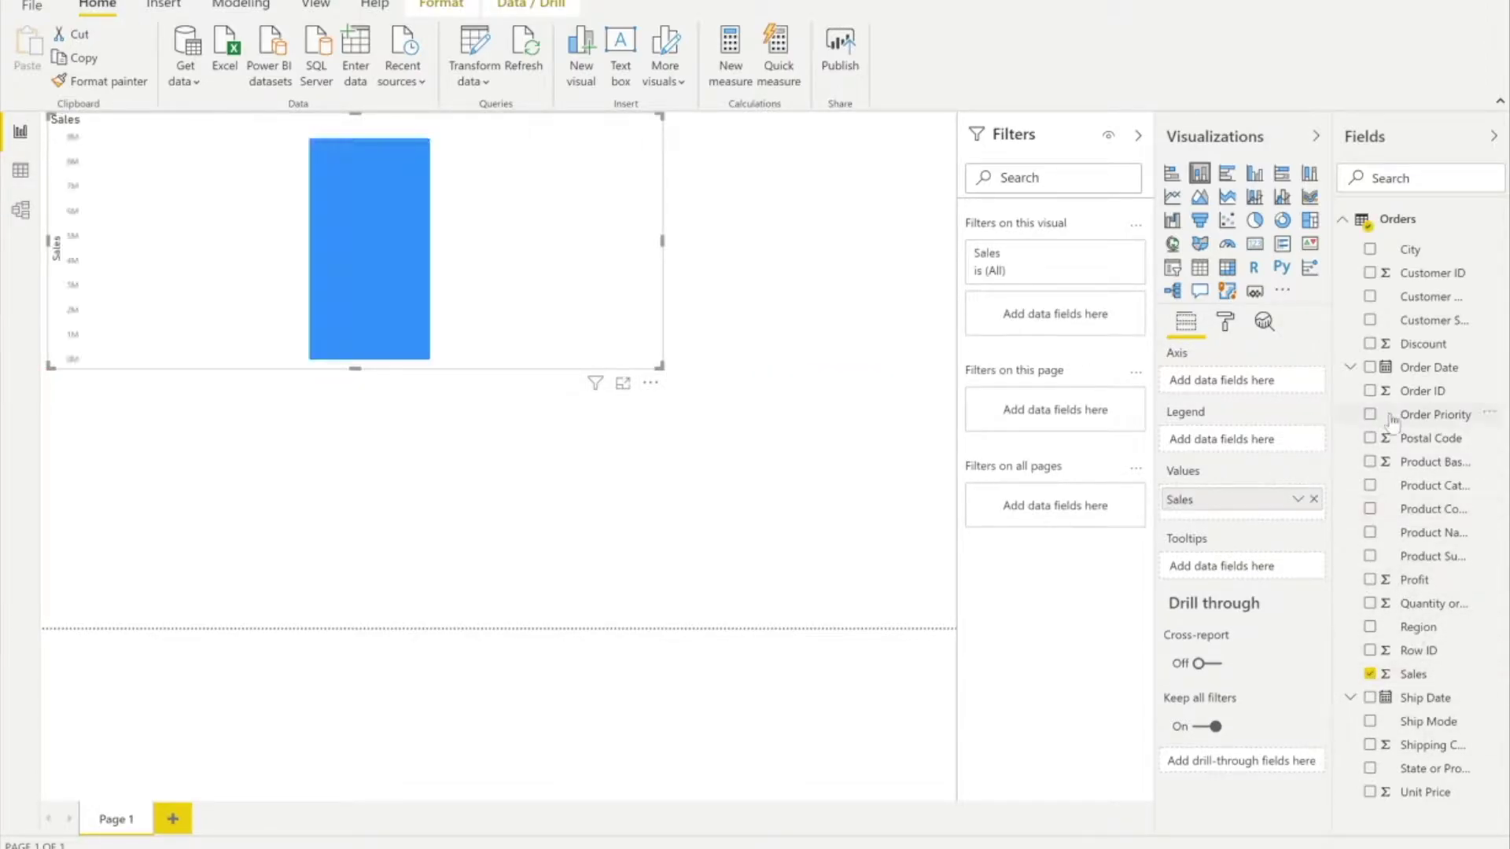
left_click(1370, 627)
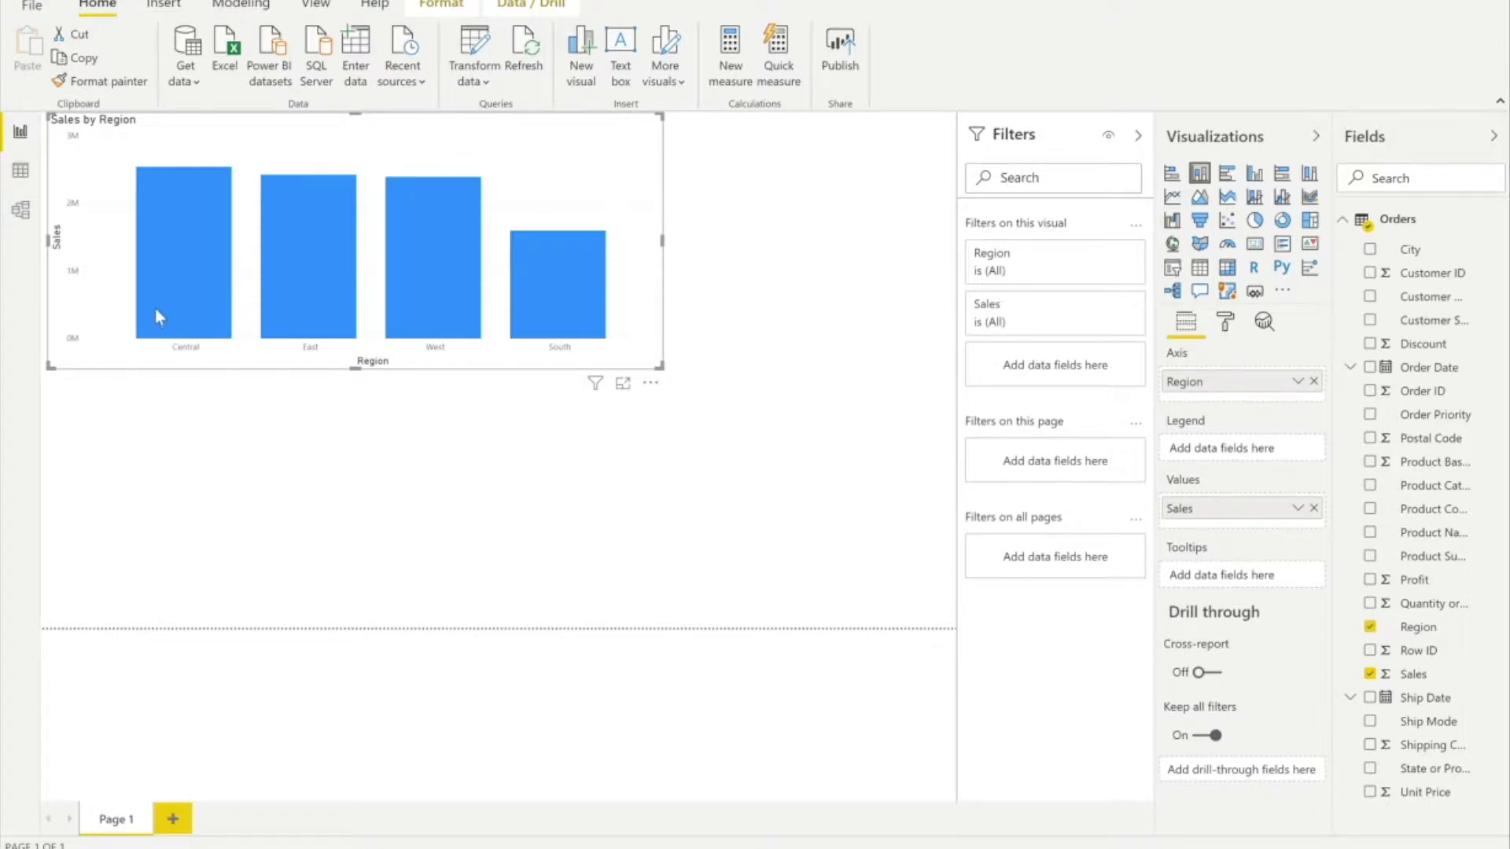
Add State or Province below Region on the chart's axis, expand the hierarchy one level and drill back up to Region
mouse_move(560, 327)
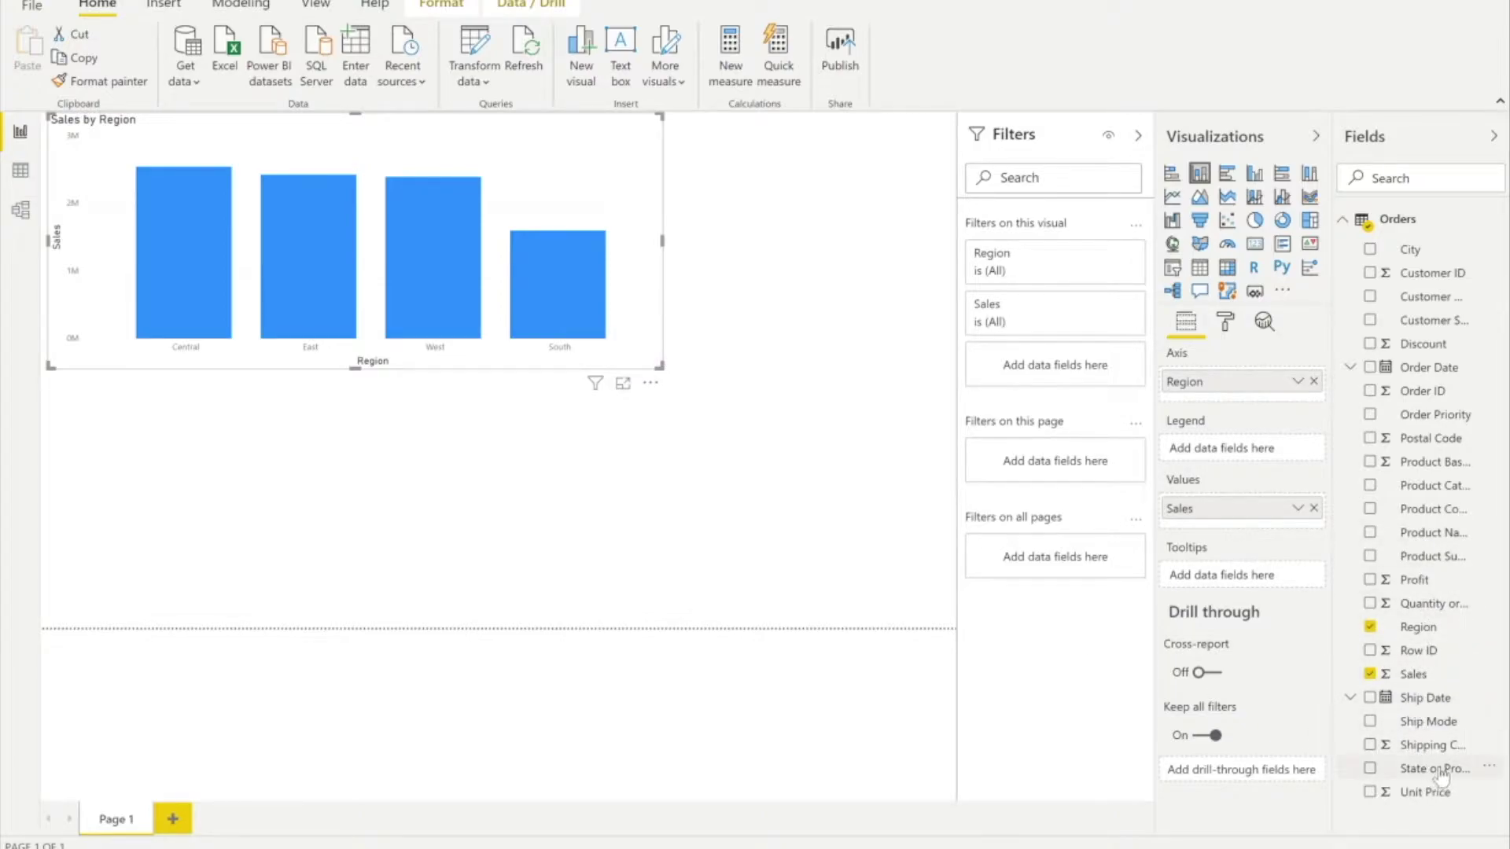
left_click_drag(1441, 776, 1251, 405)
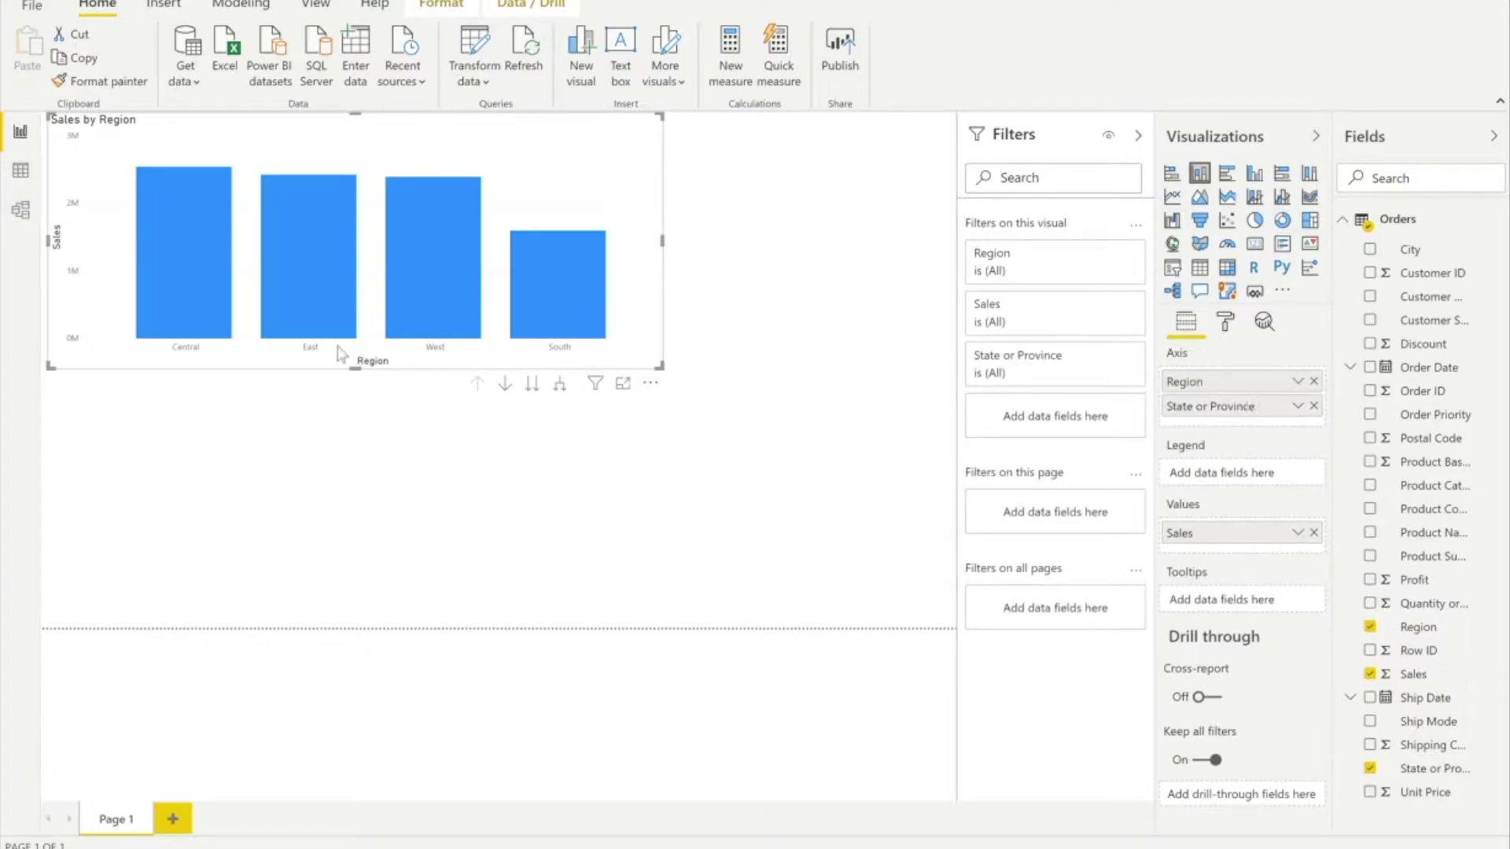
left_click(560, 387)
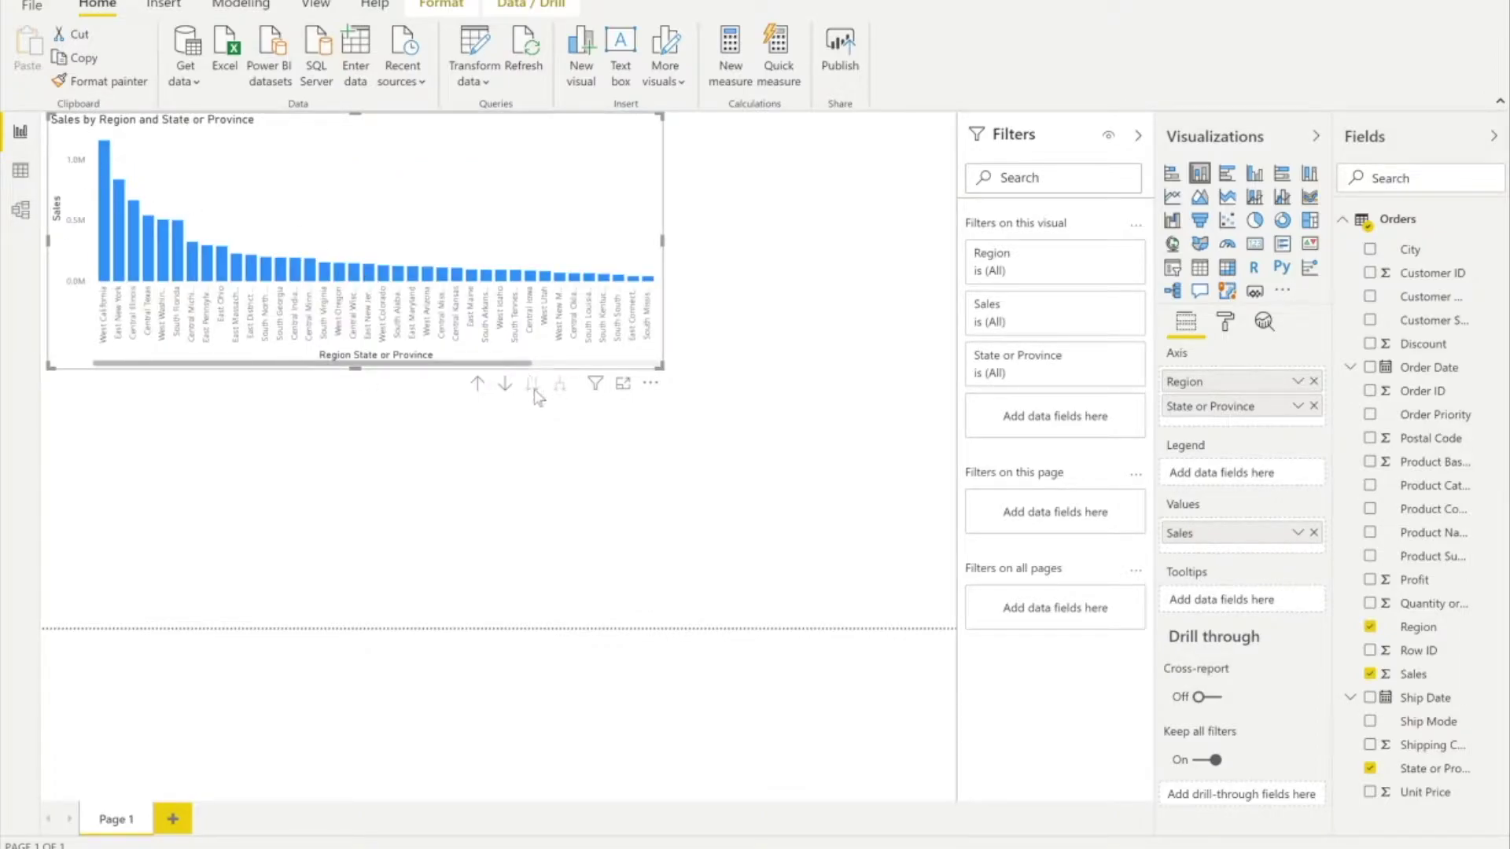
left_click(478, 387)
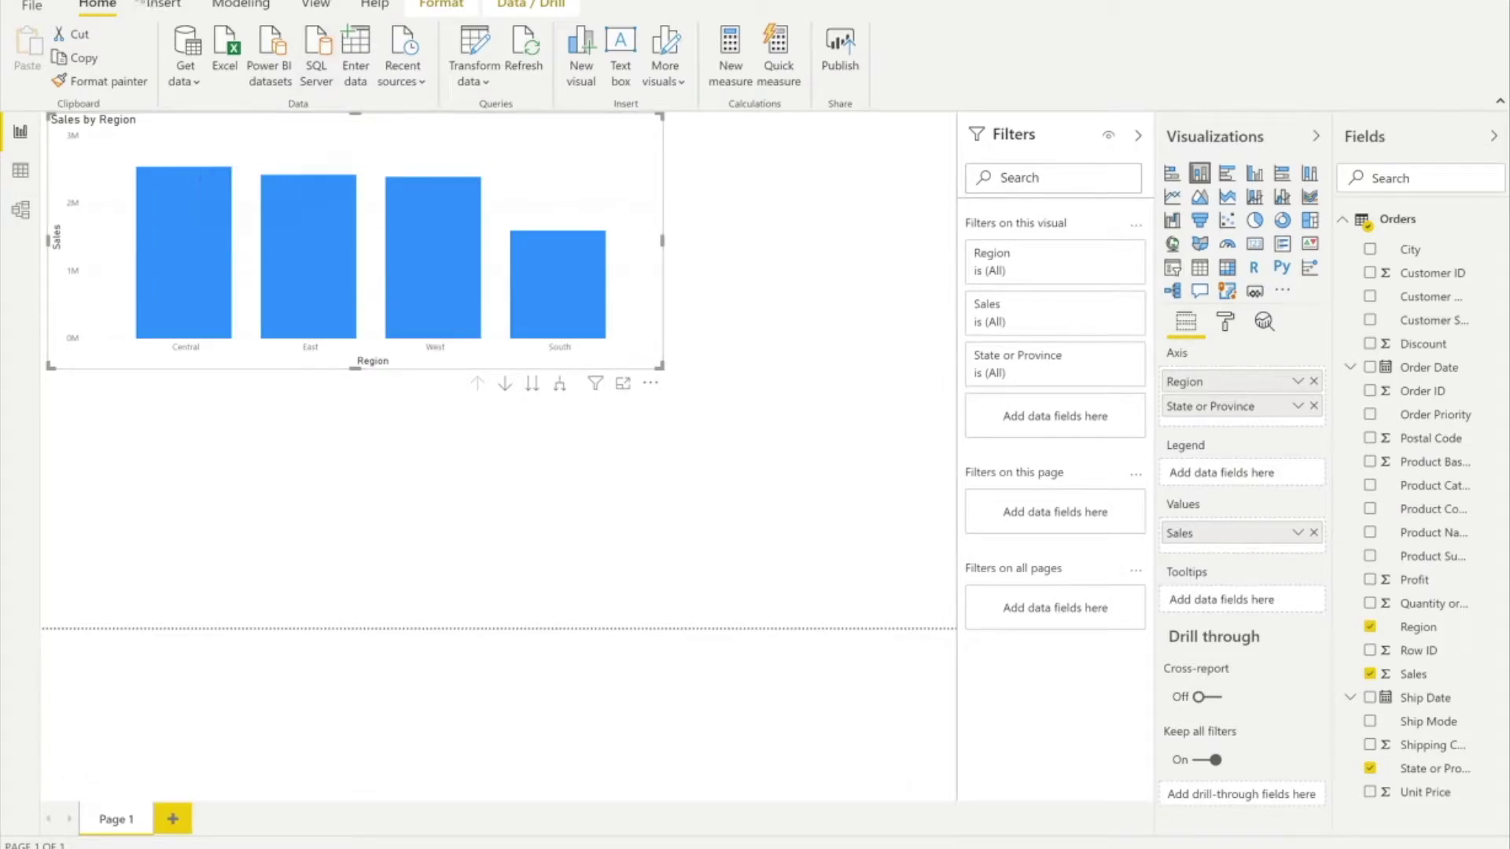
mouse_move(188, 219)
left_click(160, 6)
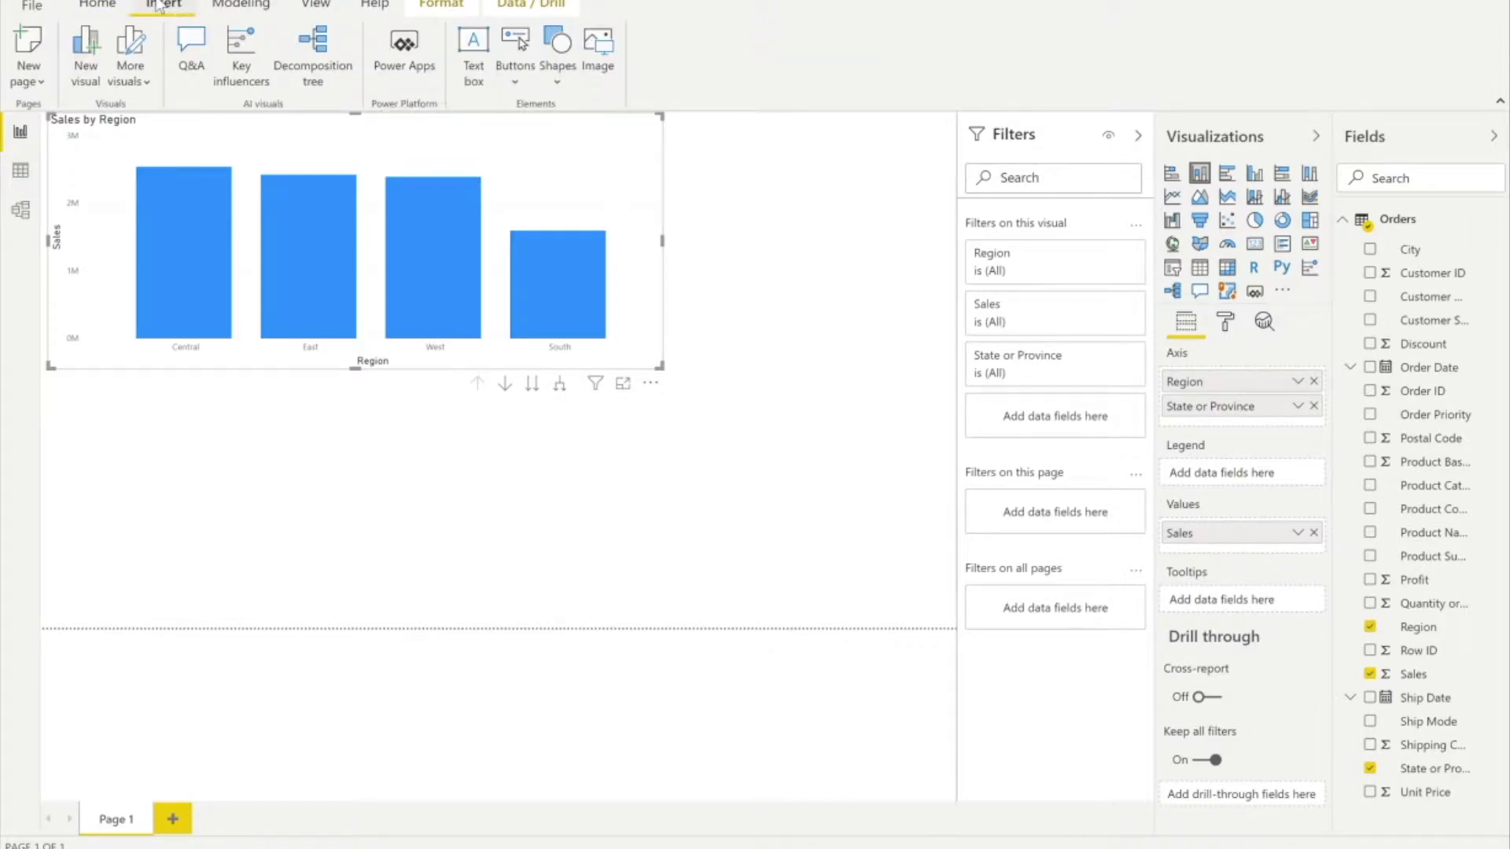
left_click(270, 6)
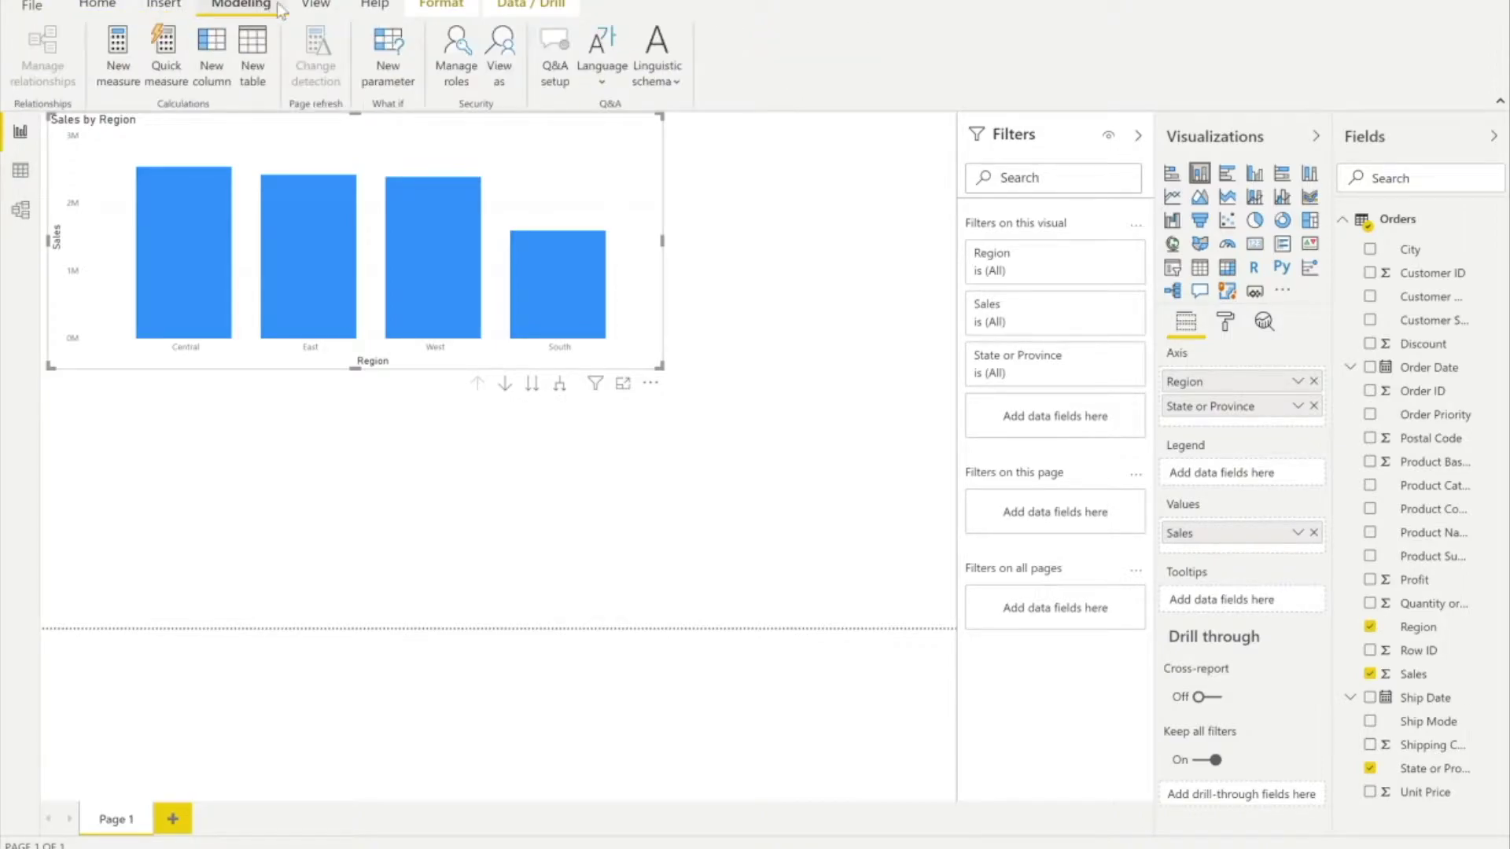
left_click(387, 75)
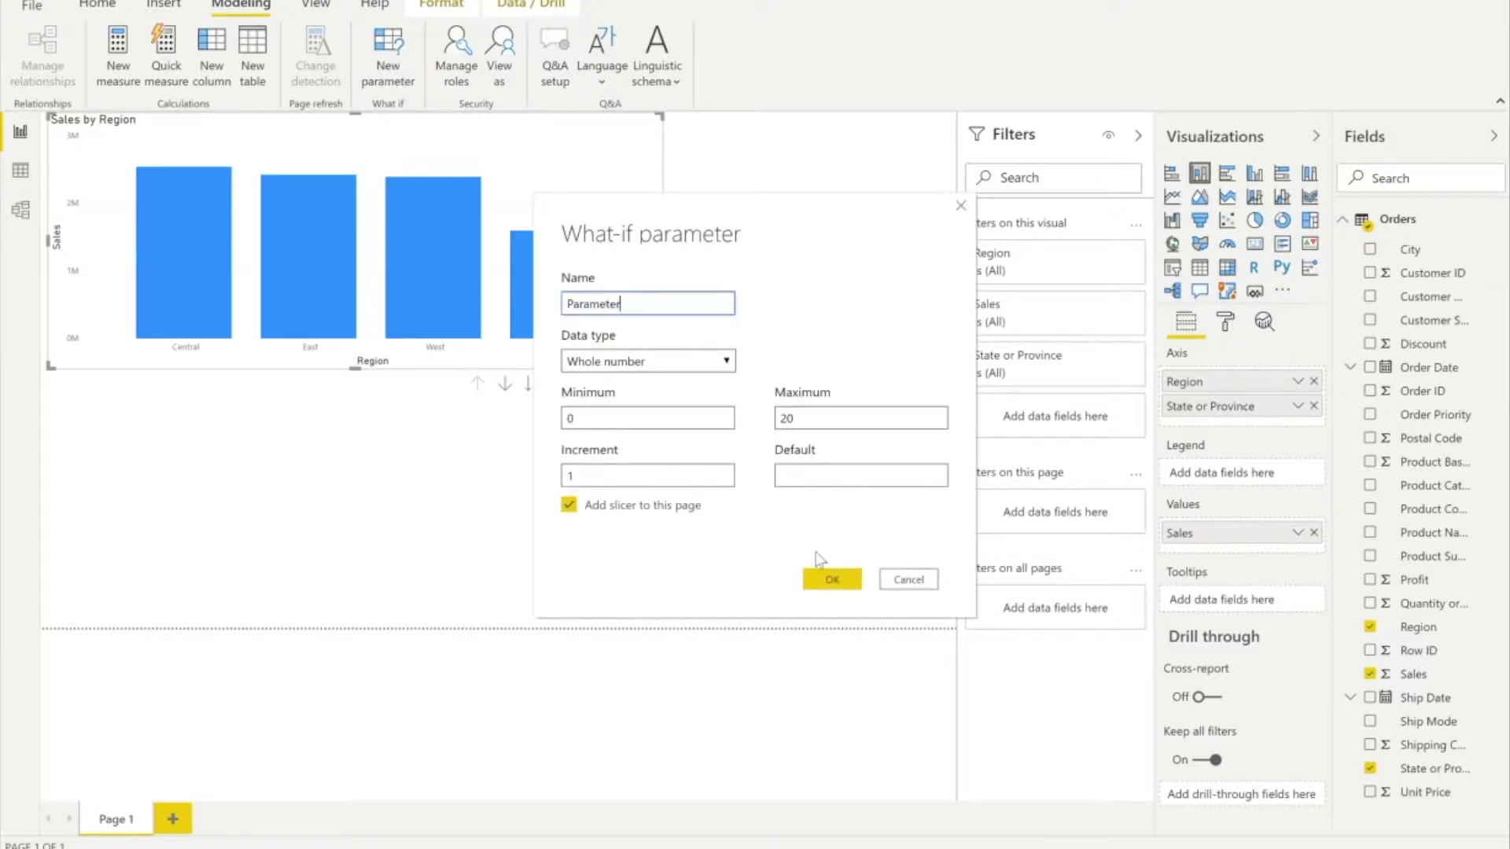
left_click(920, 586)
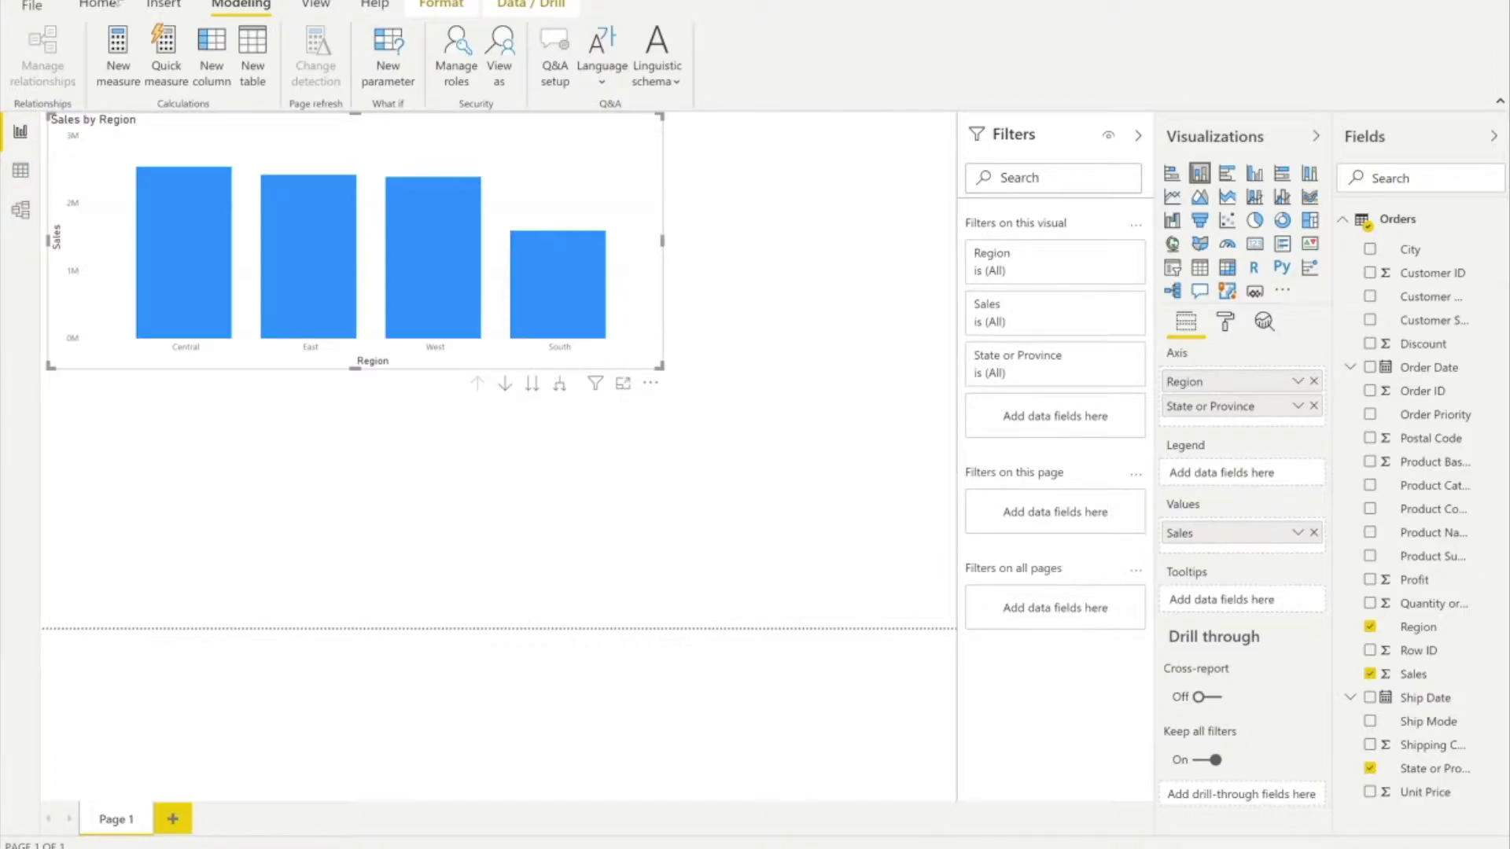
Create a new query parameter in the Power Query Editor, named Region Parameter and with the type Text
left_click(112, 5)
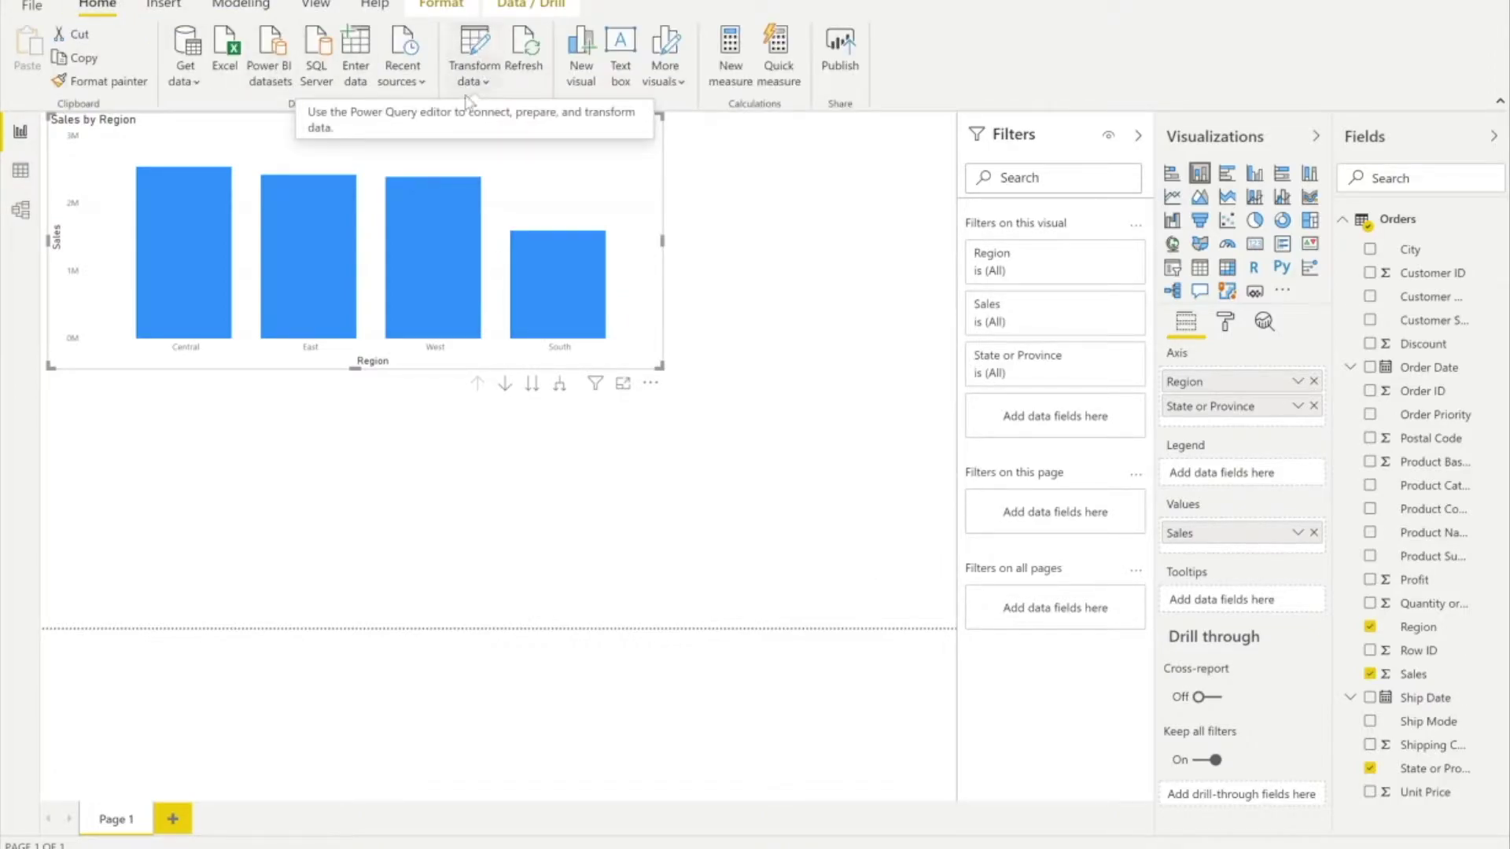
left_click(478, 52)
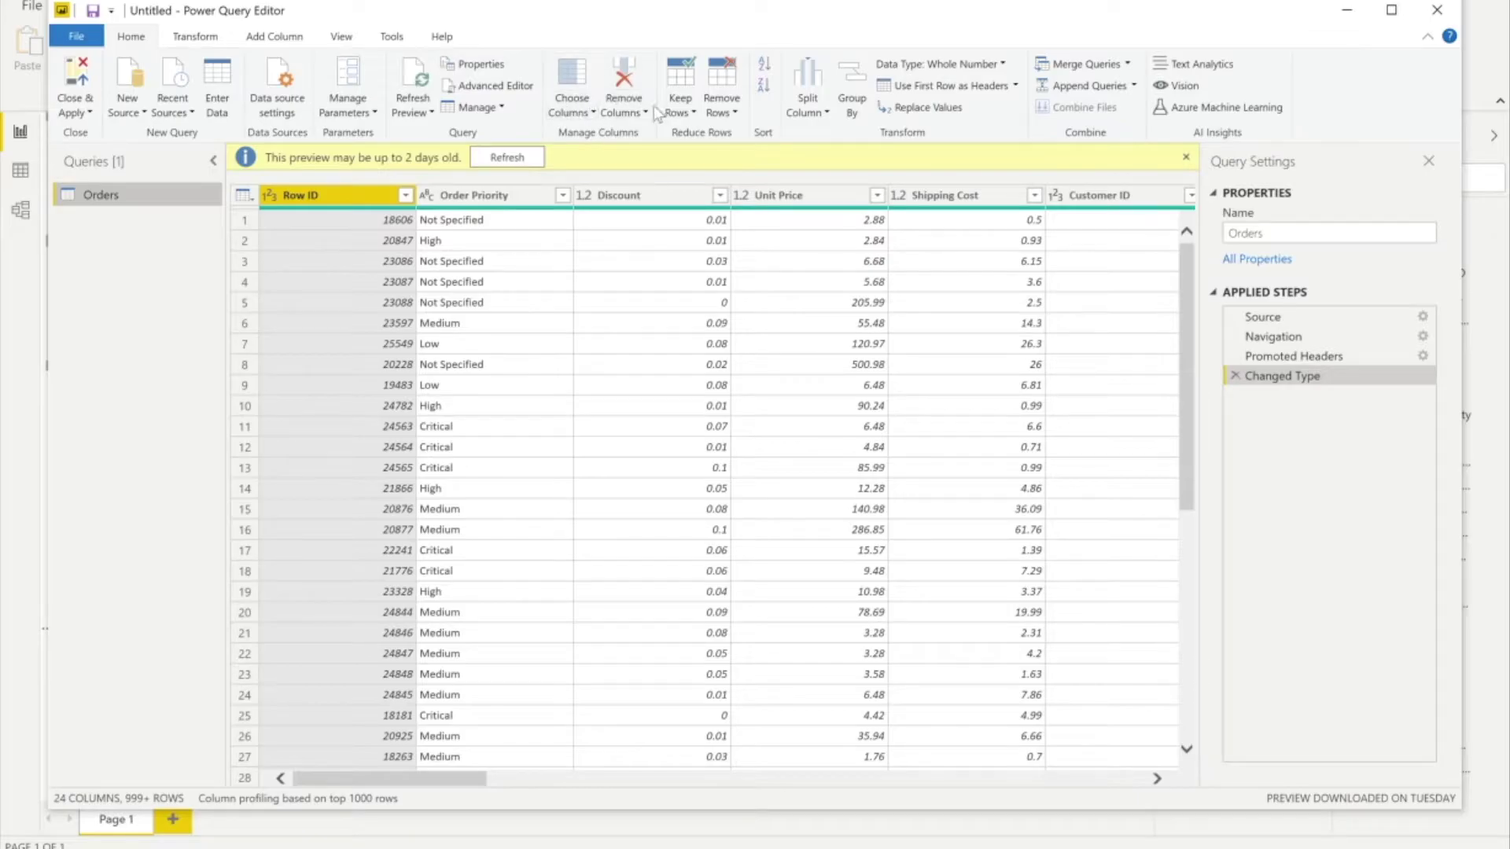
left_click(361, 75)
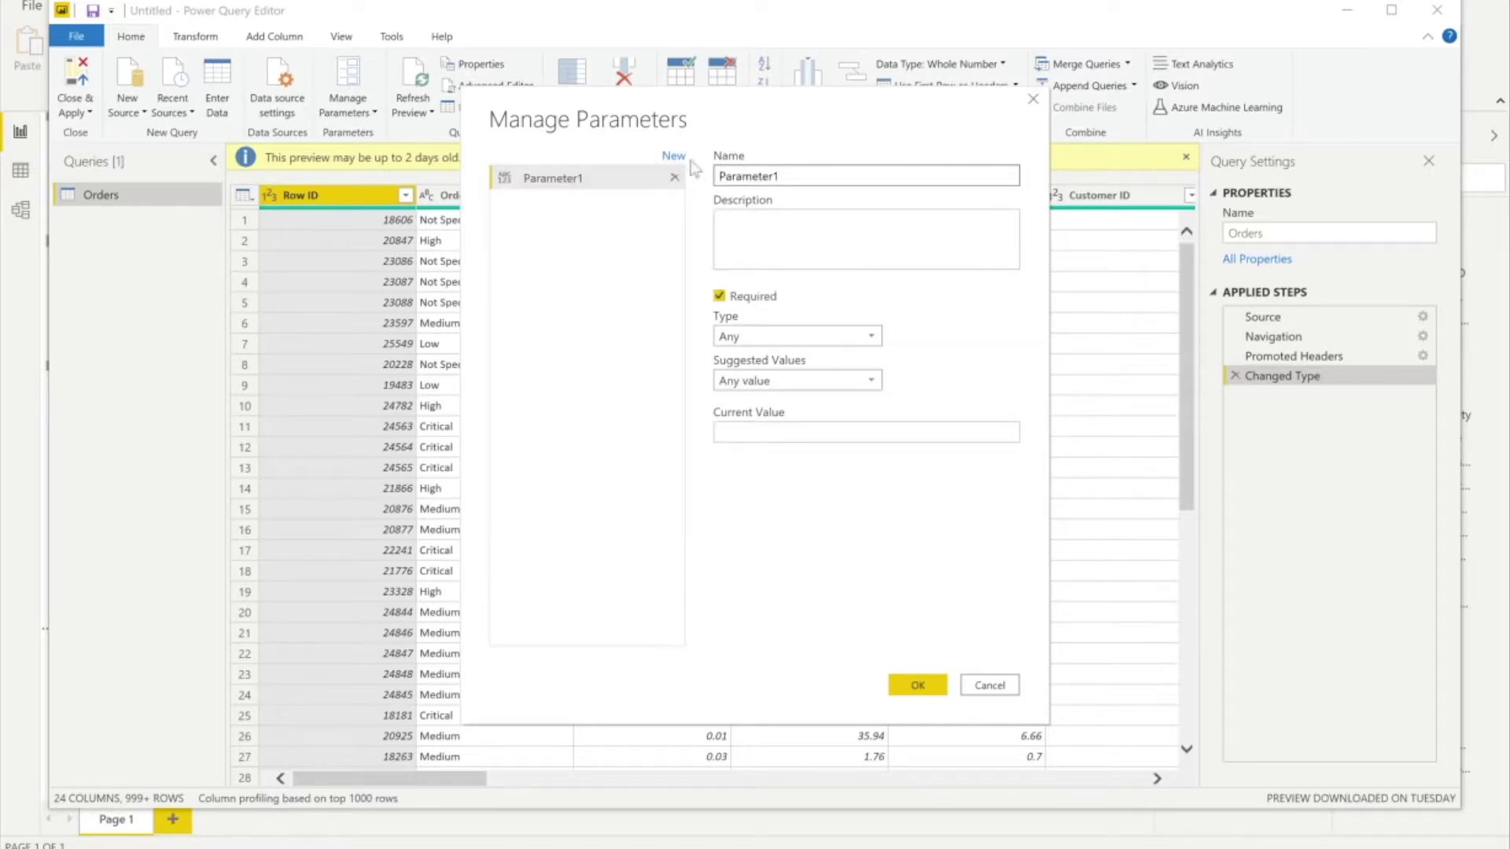
double_click(720, 177)
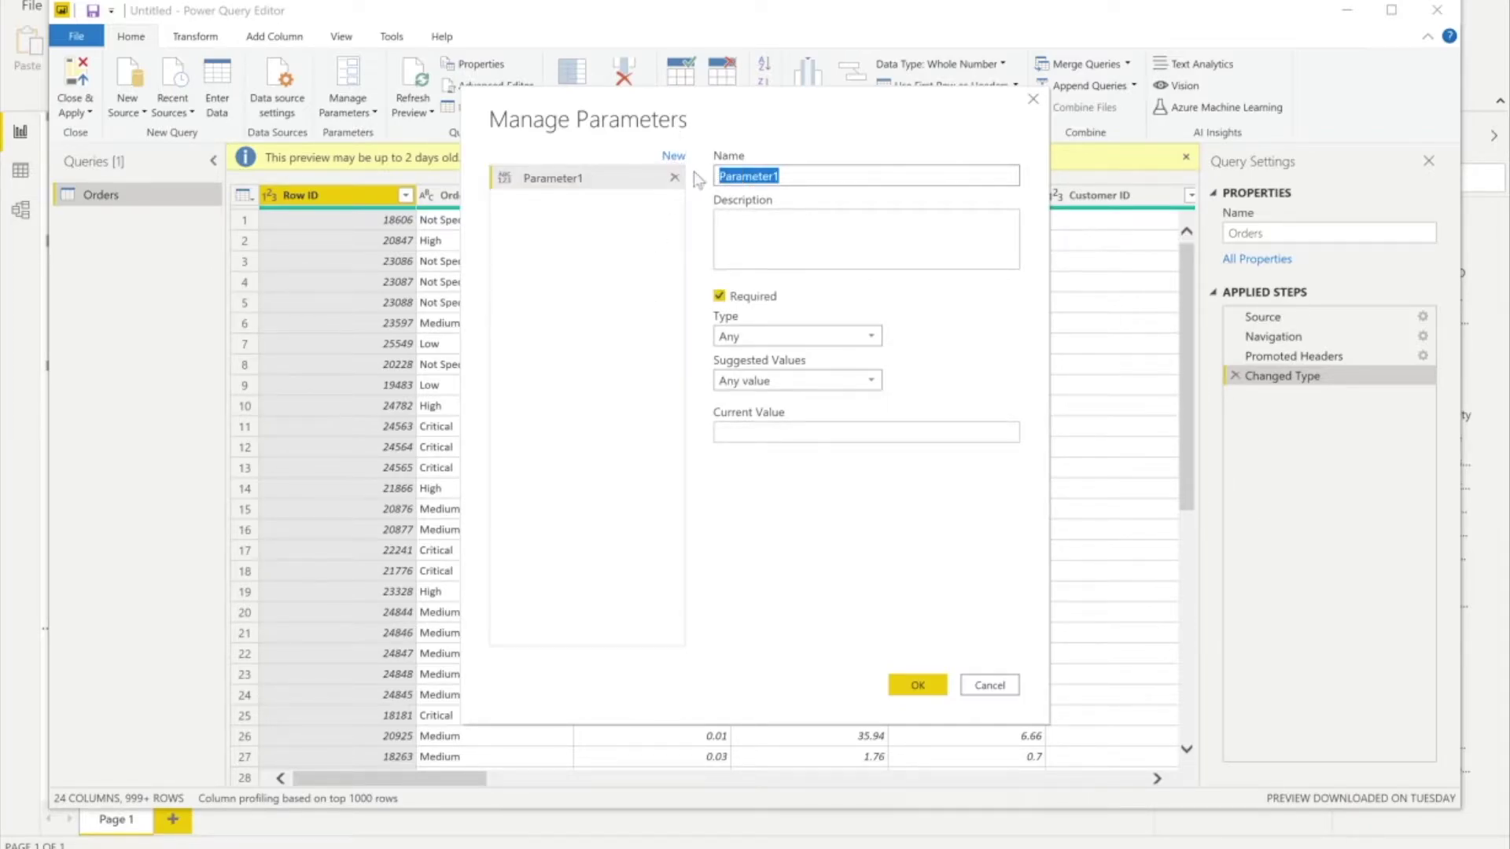
type("Regio")
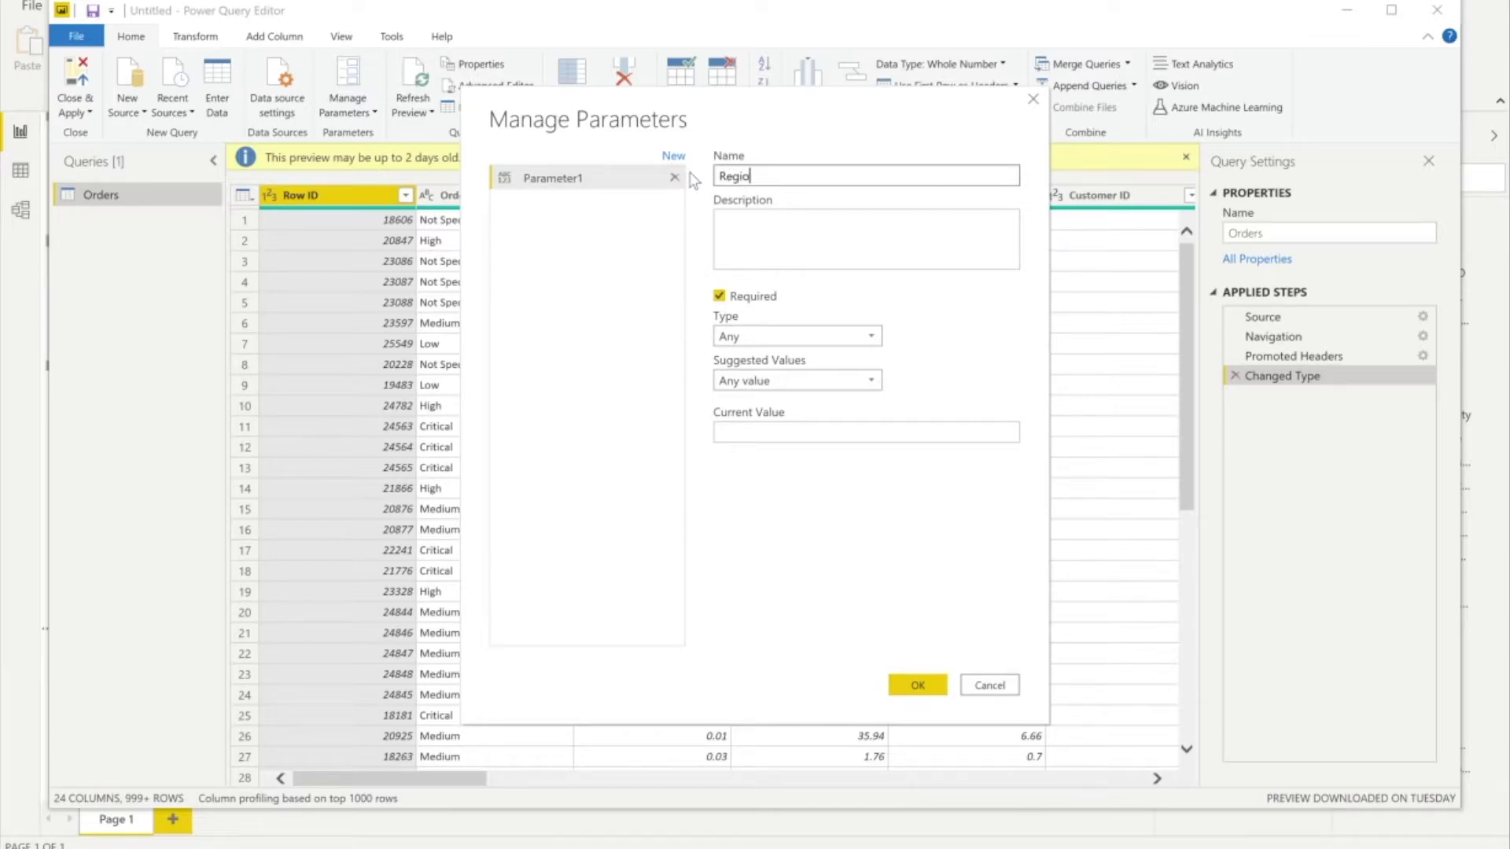
type("n Parameter")
key("Tab")
left_click(862, 340)
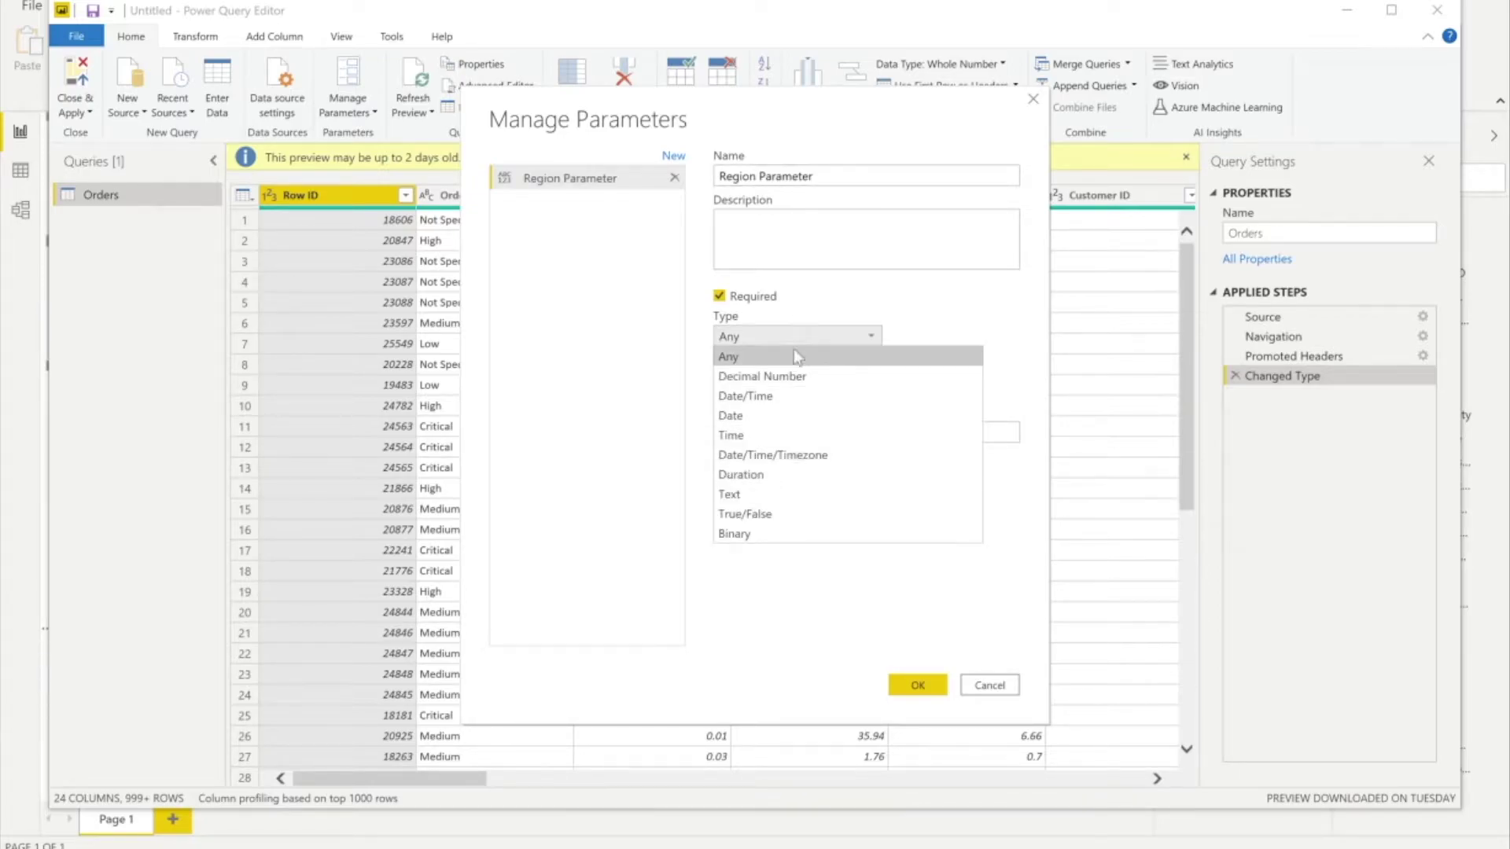
left_click(744, 493)
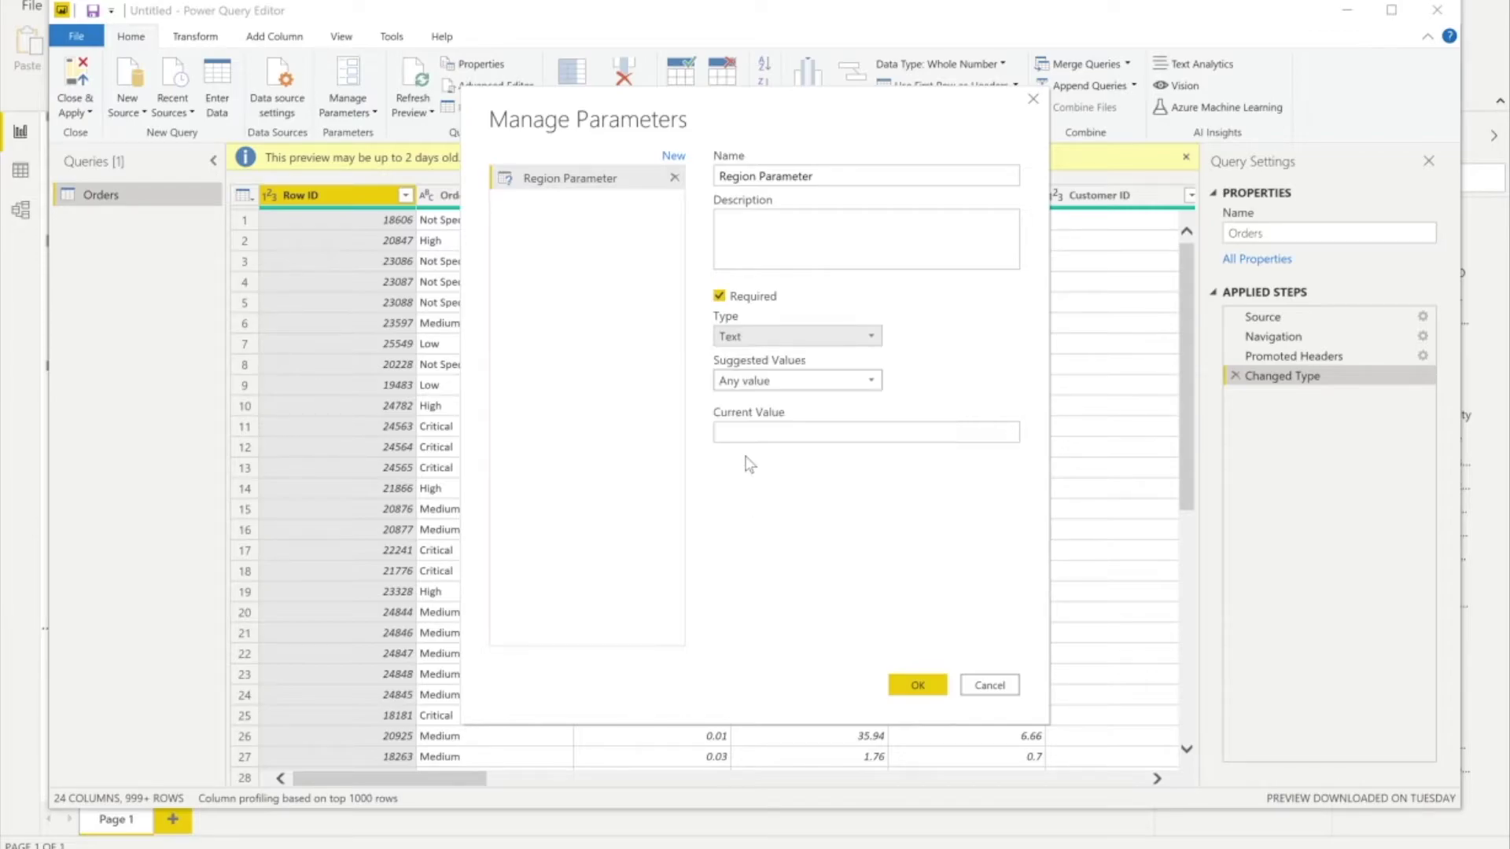
Set the parameter's suggested values to a list of values containing East, South, West and Central
left_click(816, 384)
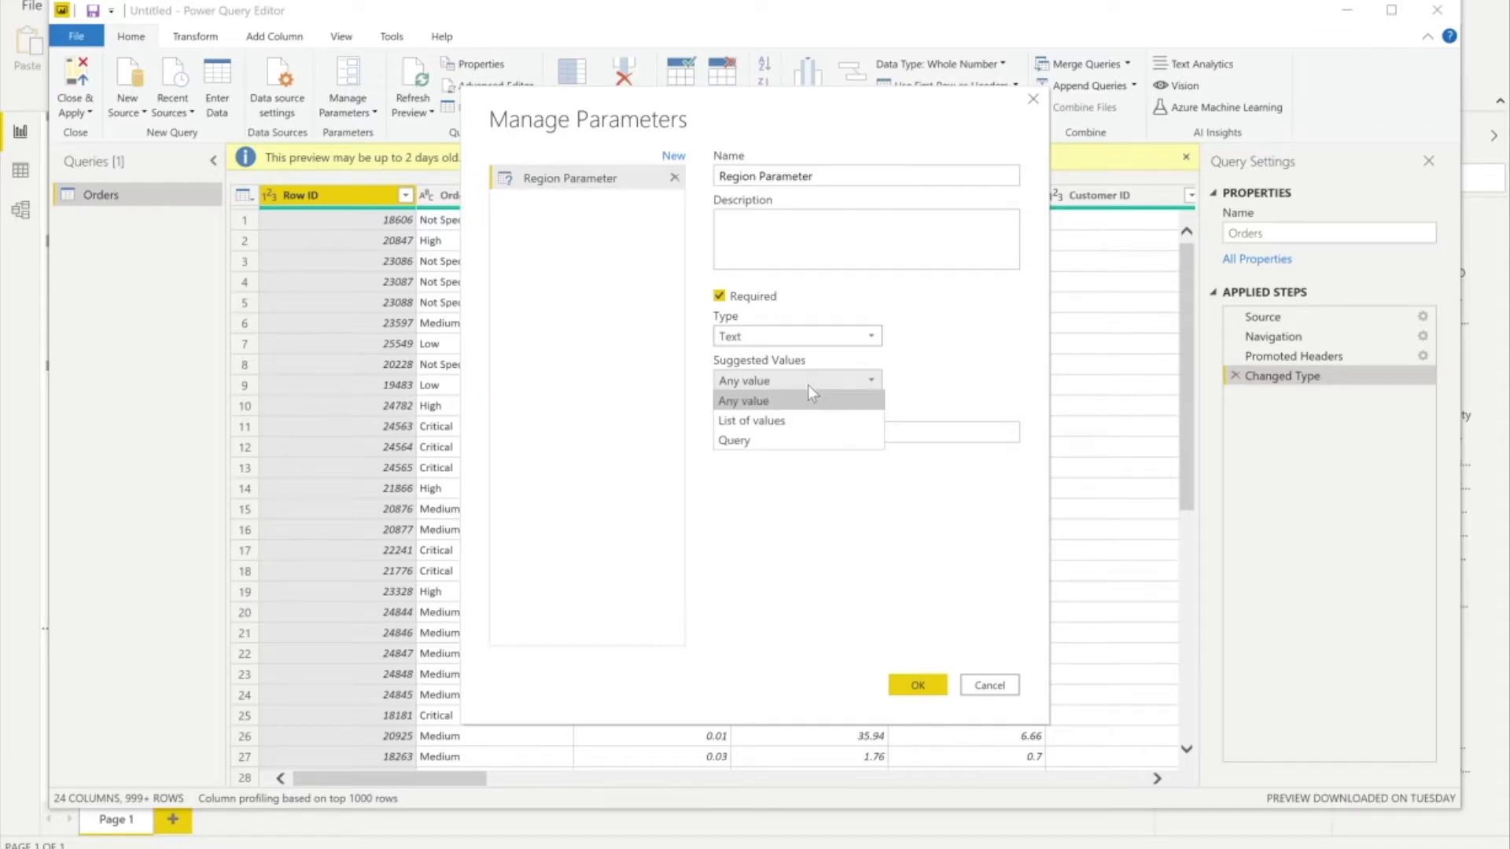
left_click(765, 425)
left_click(751, 429)
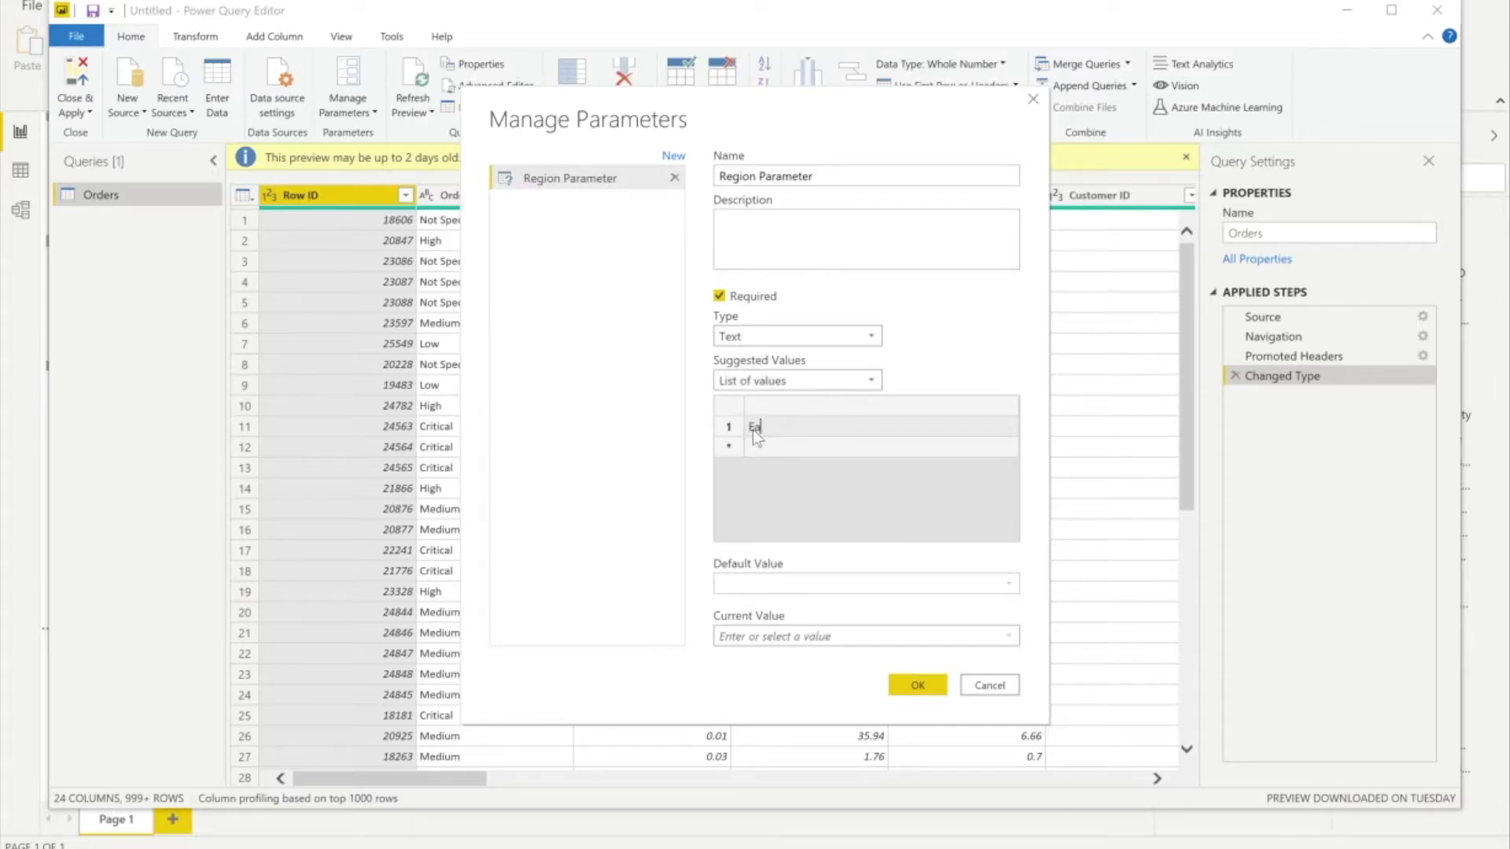
key("Return")
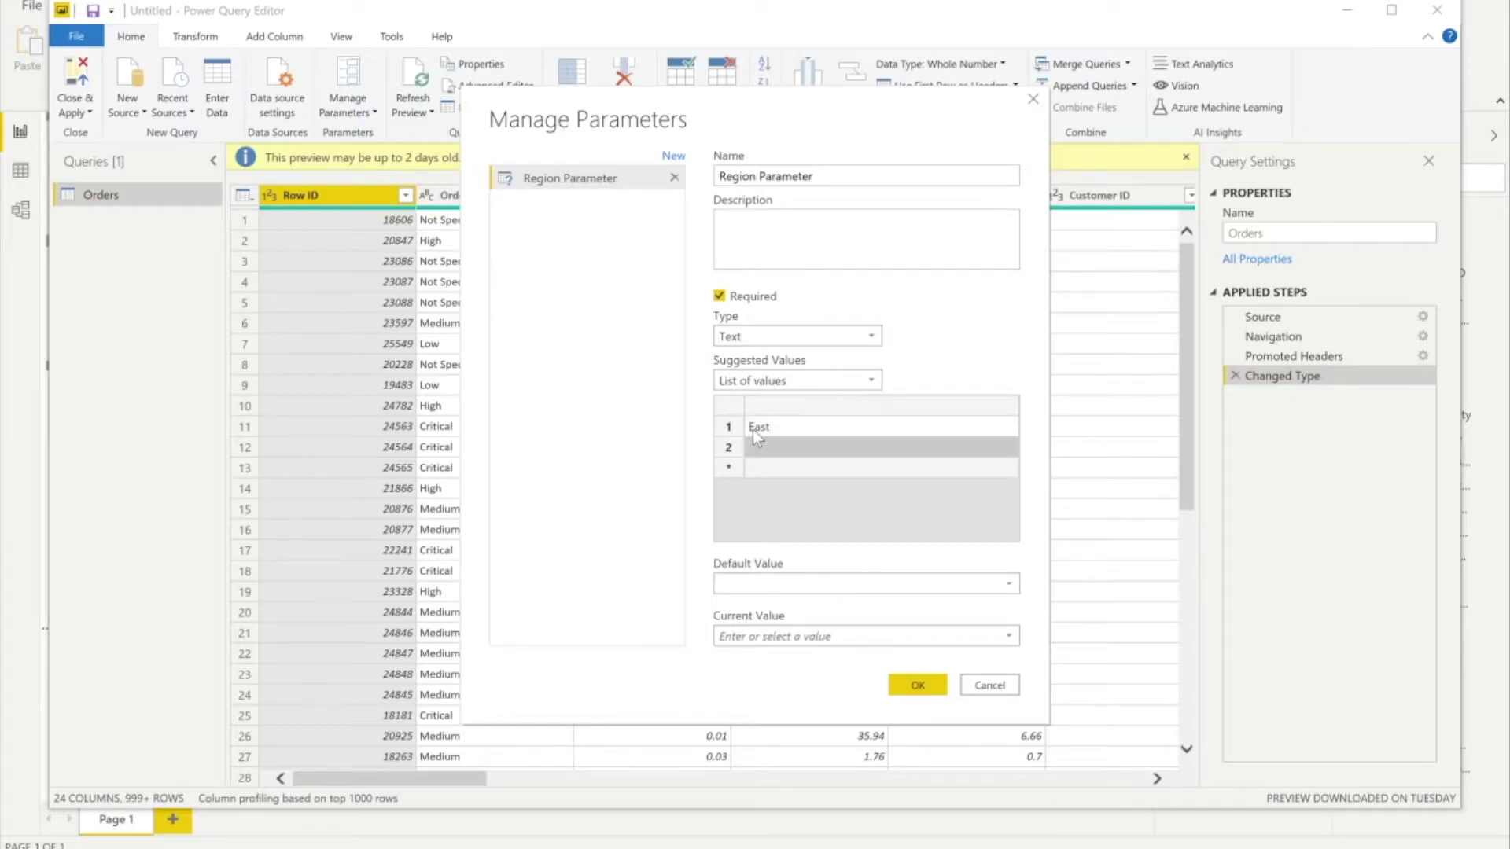
type("Sout")
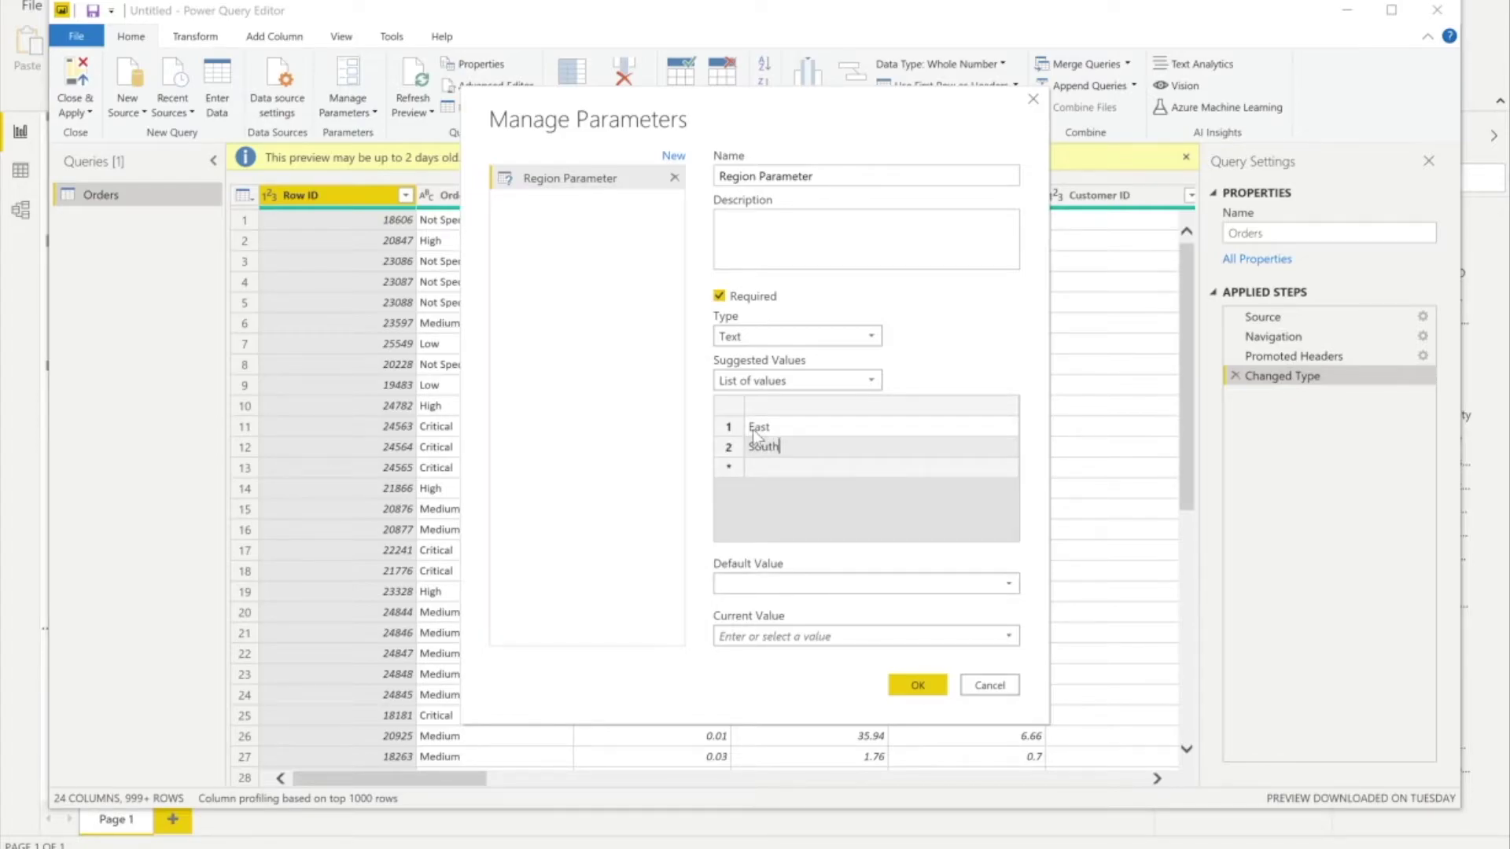
type("h")
key("Return")
type("West")
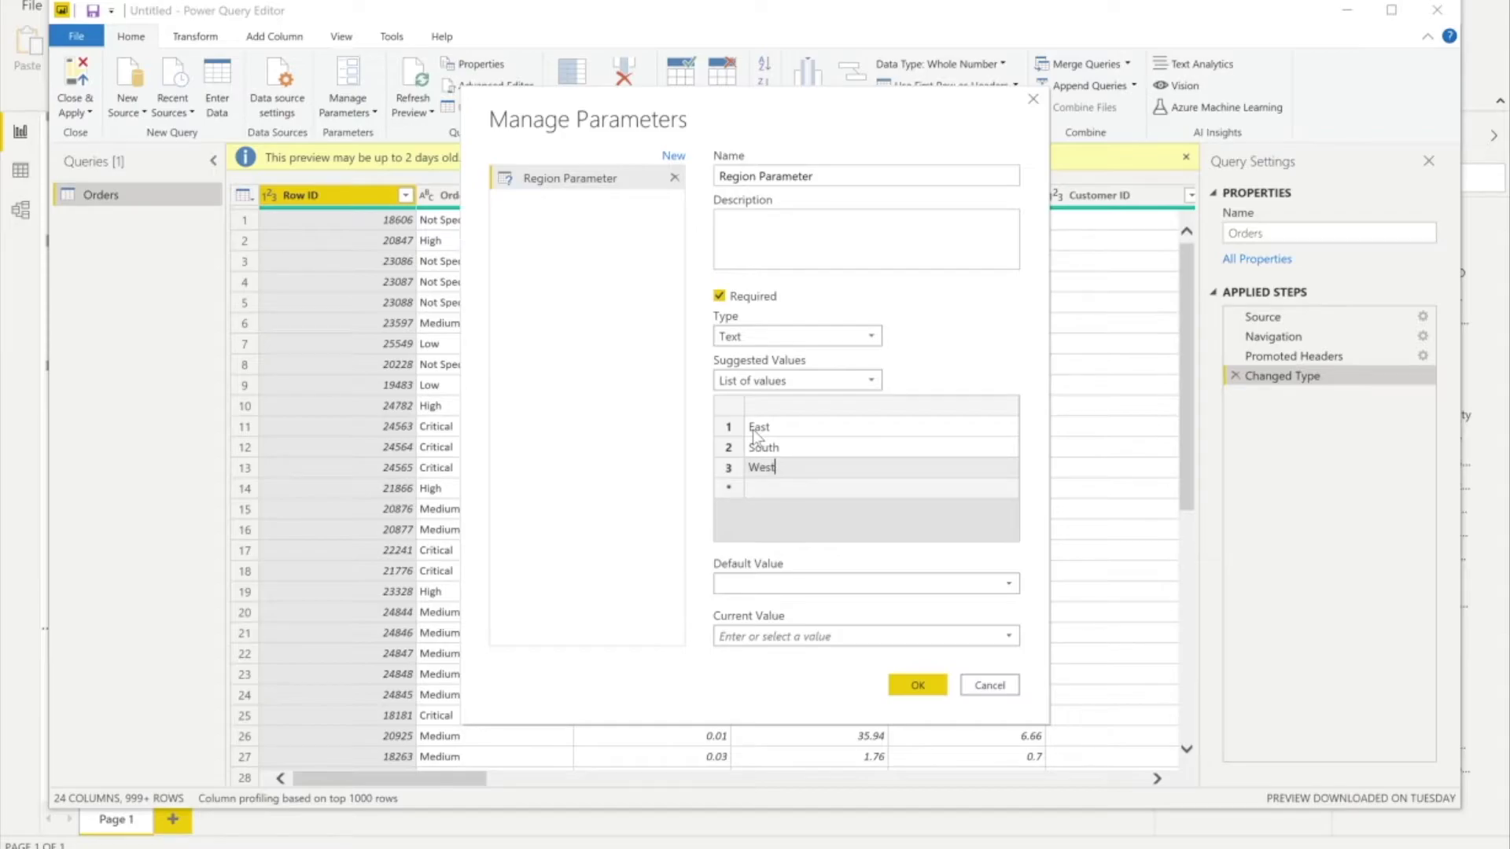
key("Return")
type("Central")
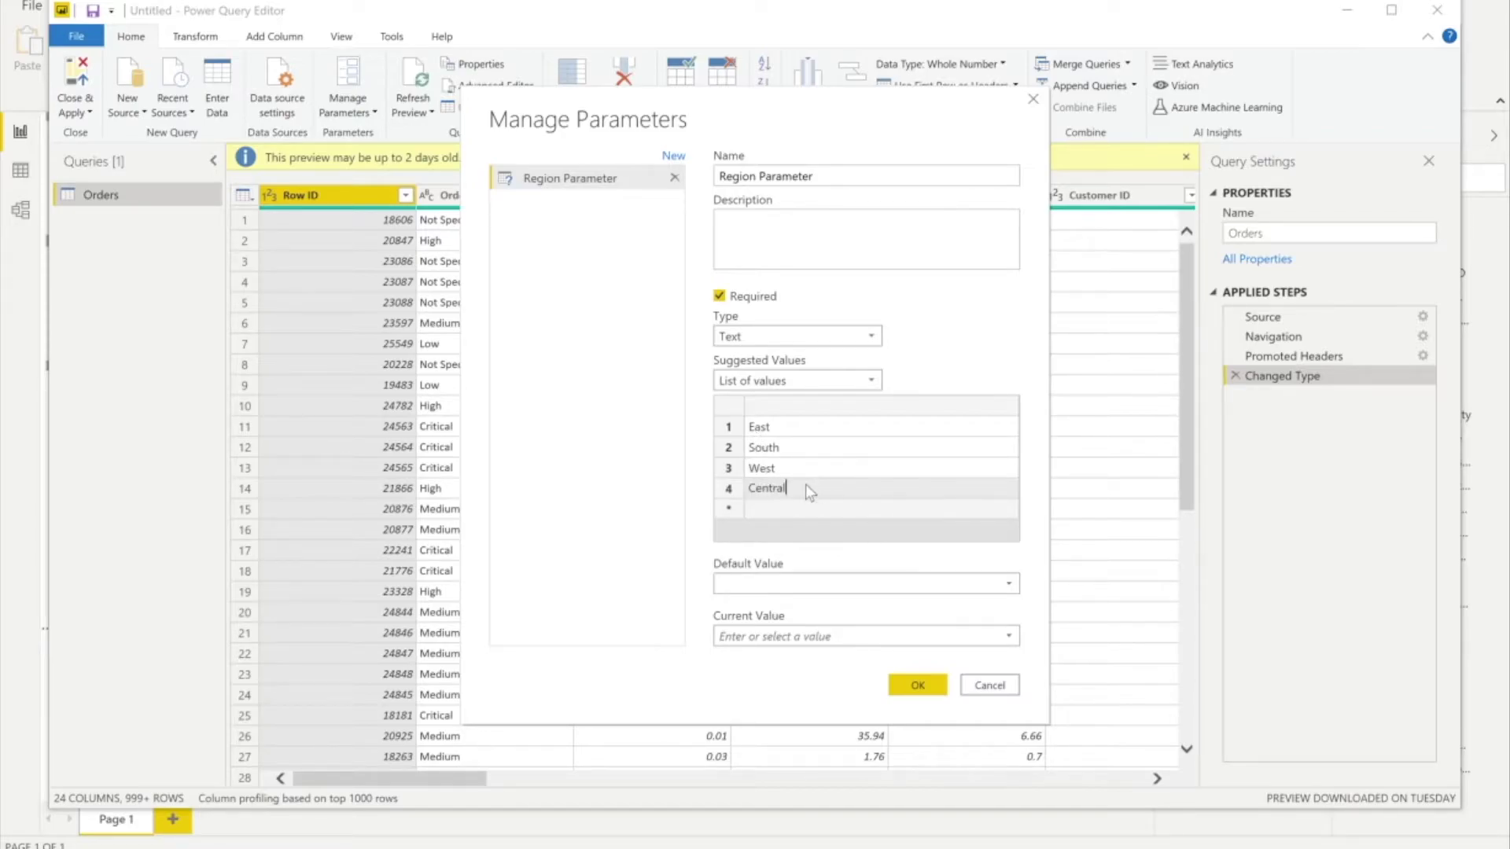
Set the parameter's default value to East and its current value to South, and save the parameter
left_click(1005, 587)
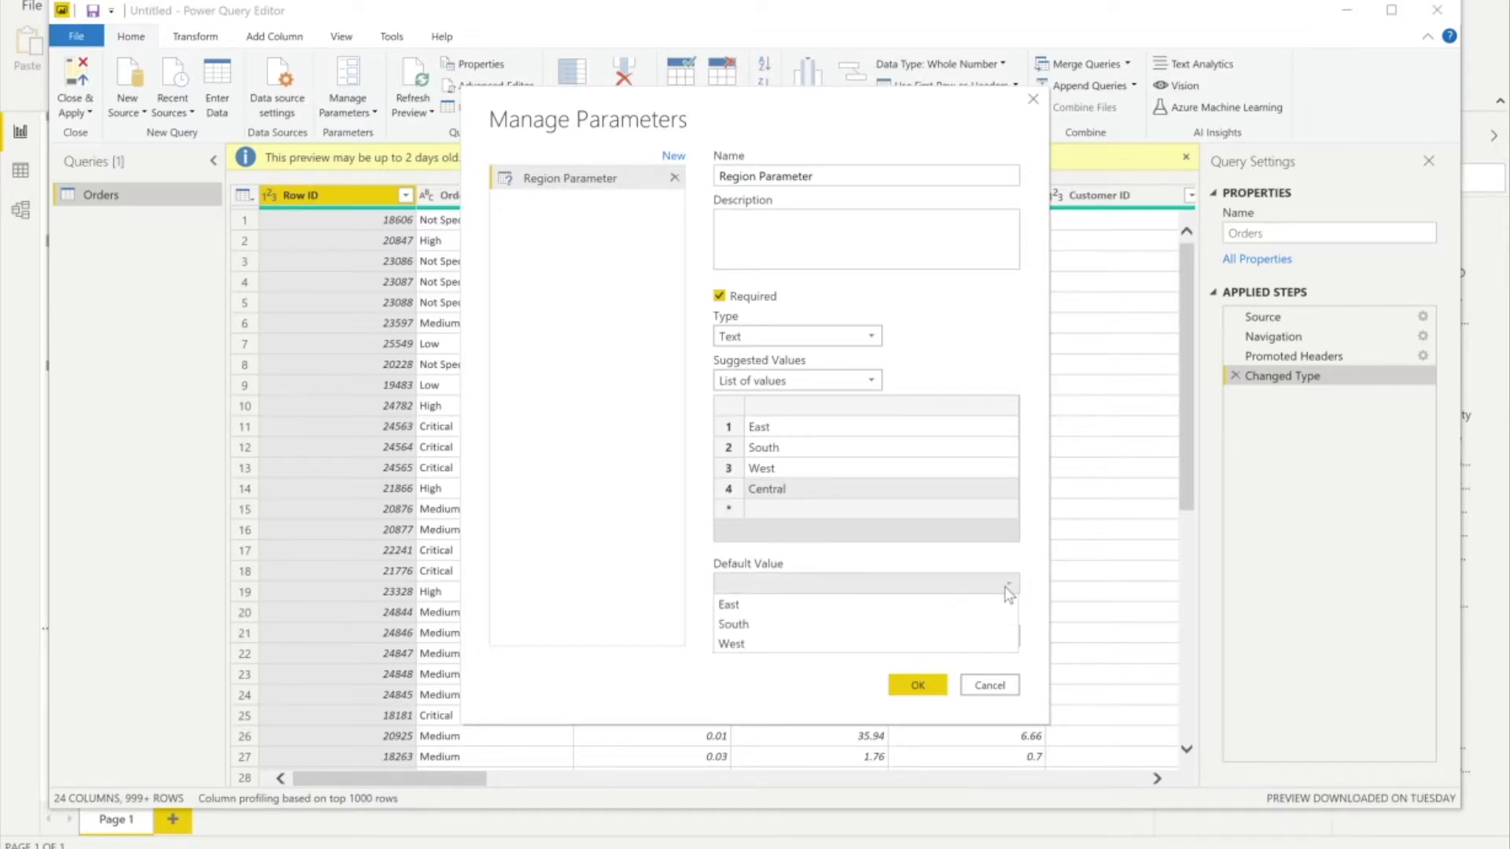
left_click(897, 606)
left_click(1009, 637)
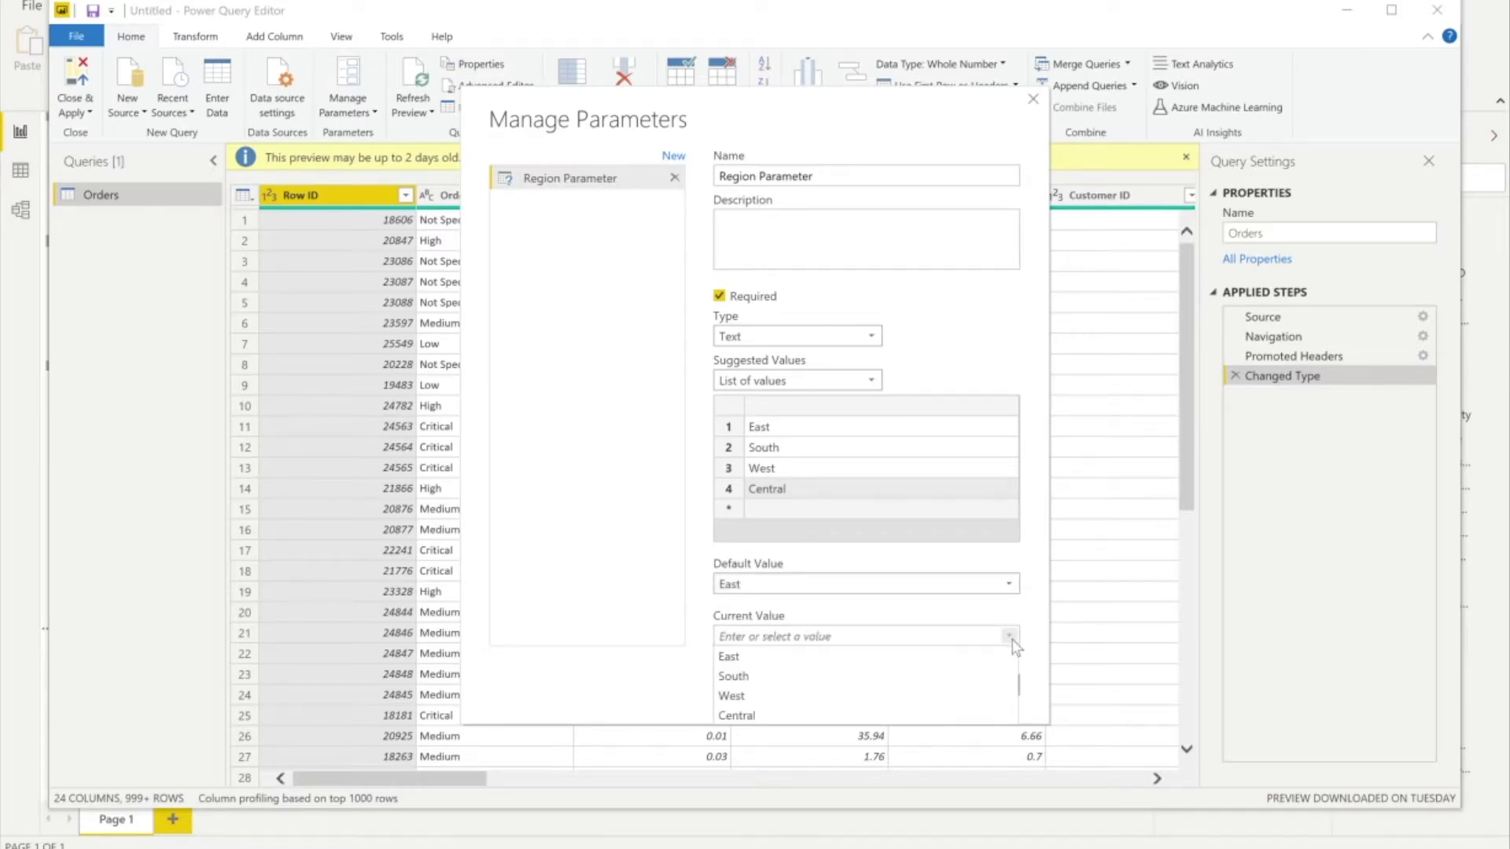
left_click(844, 678)
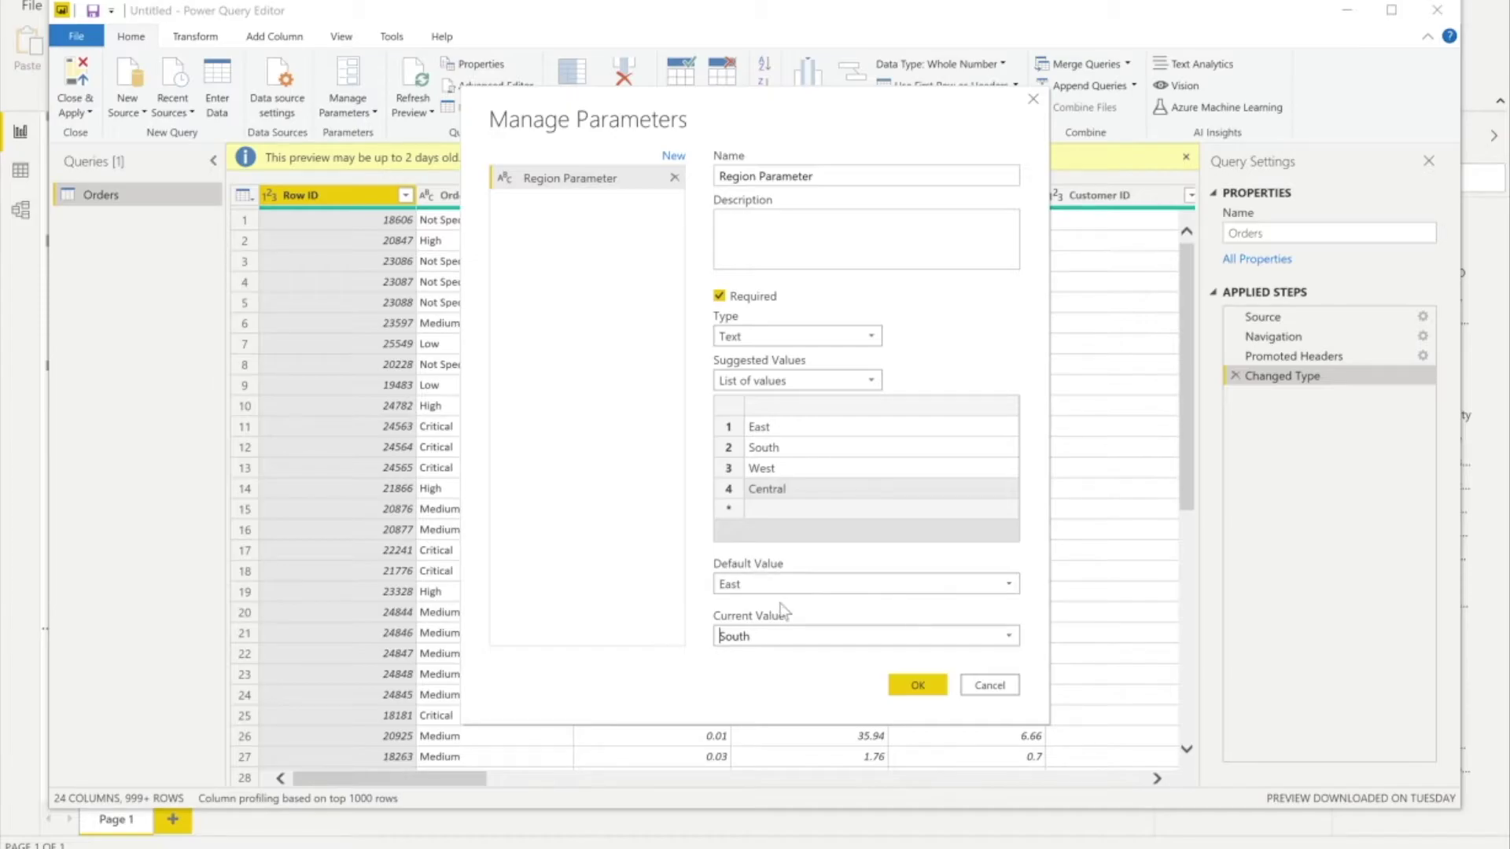
left_click(918, 685)
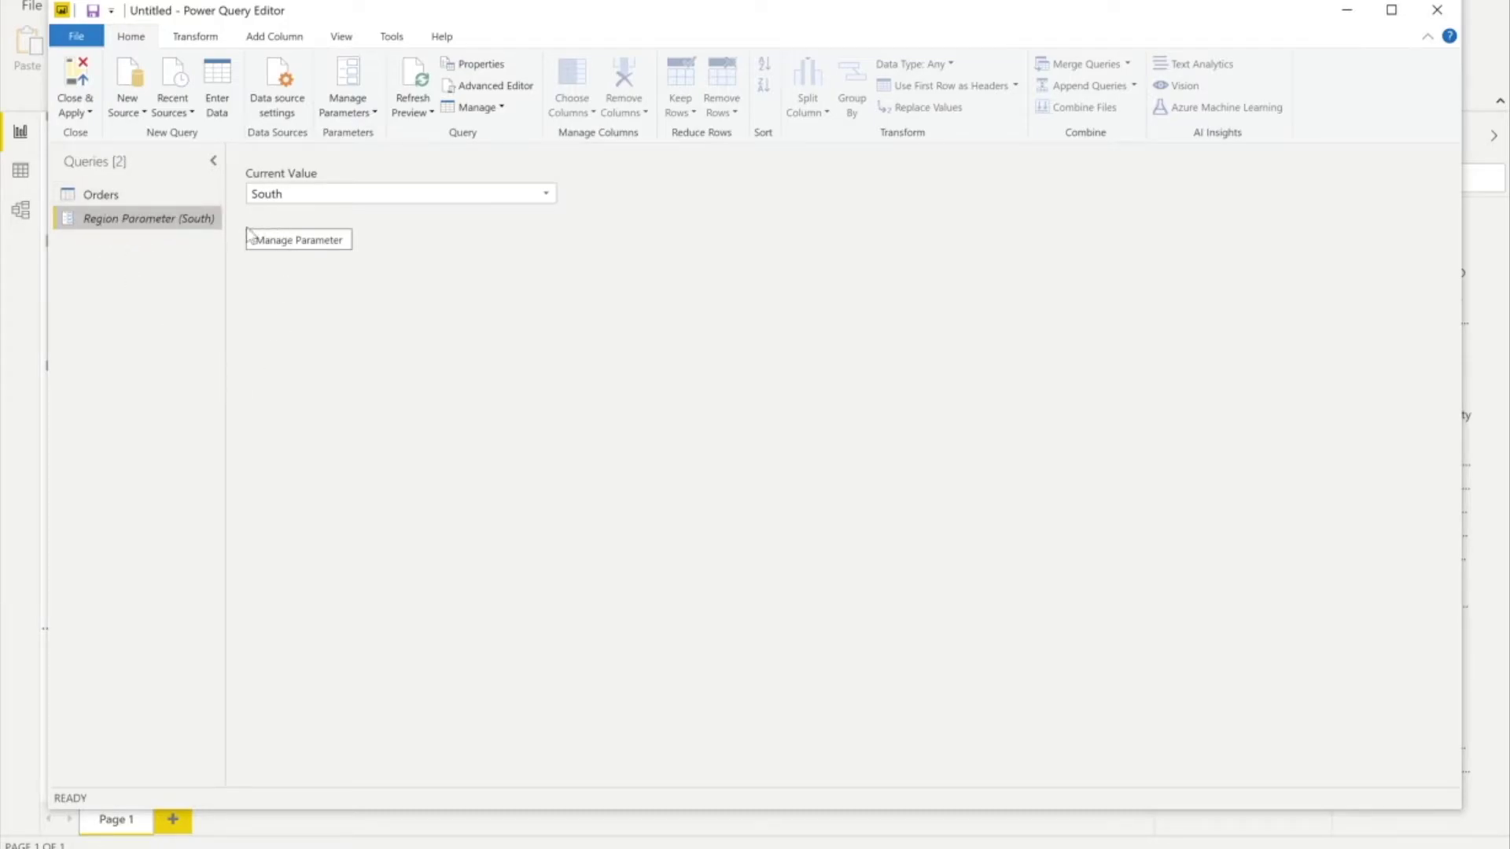
Start an equals text filter on the Region column of the Orders query
left_click(137, 196)
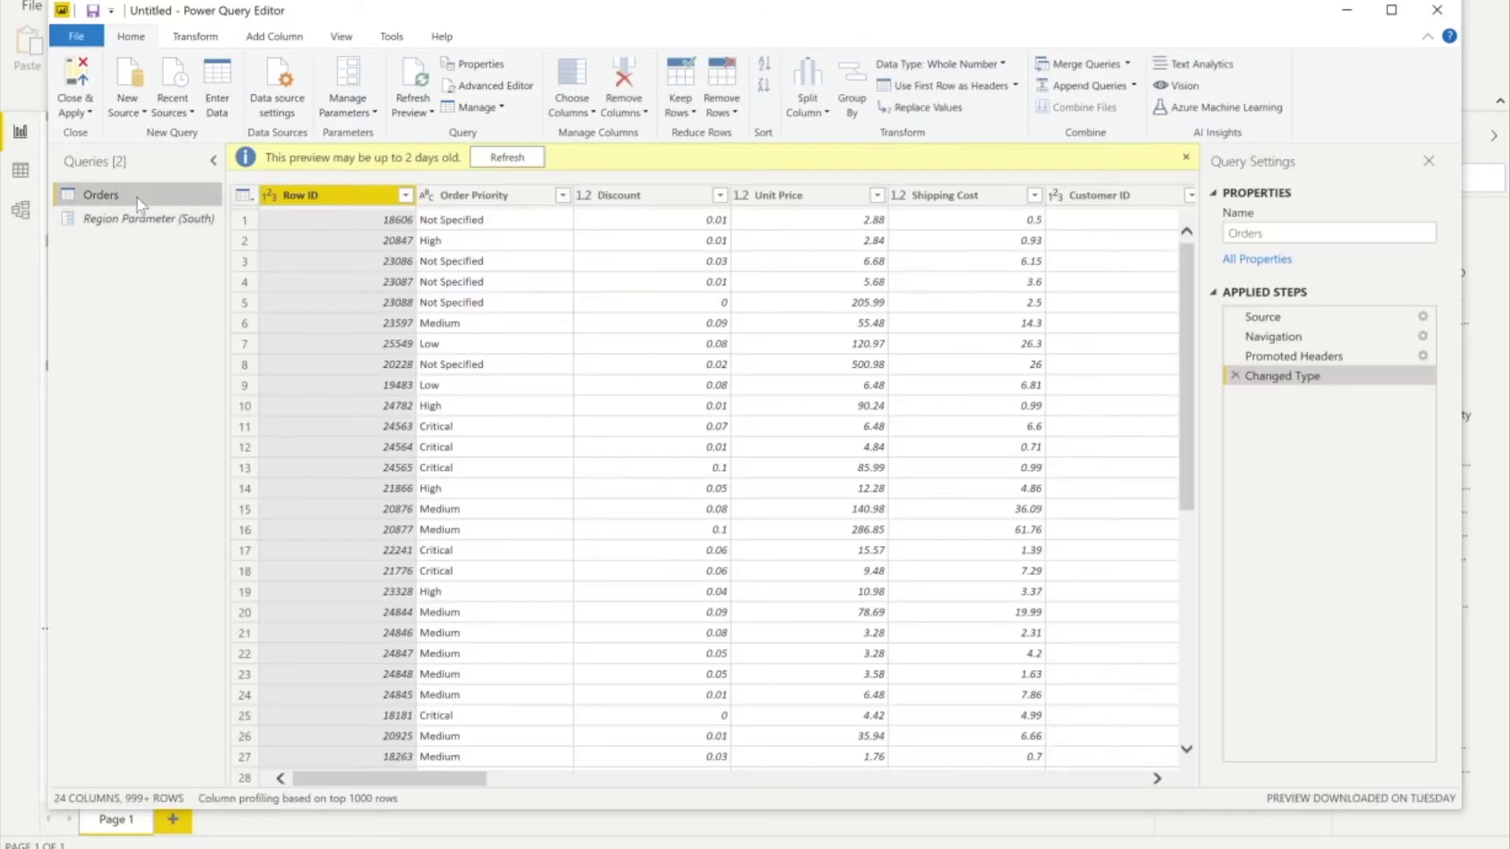
left_click_drag(431, 771, 811, 753)
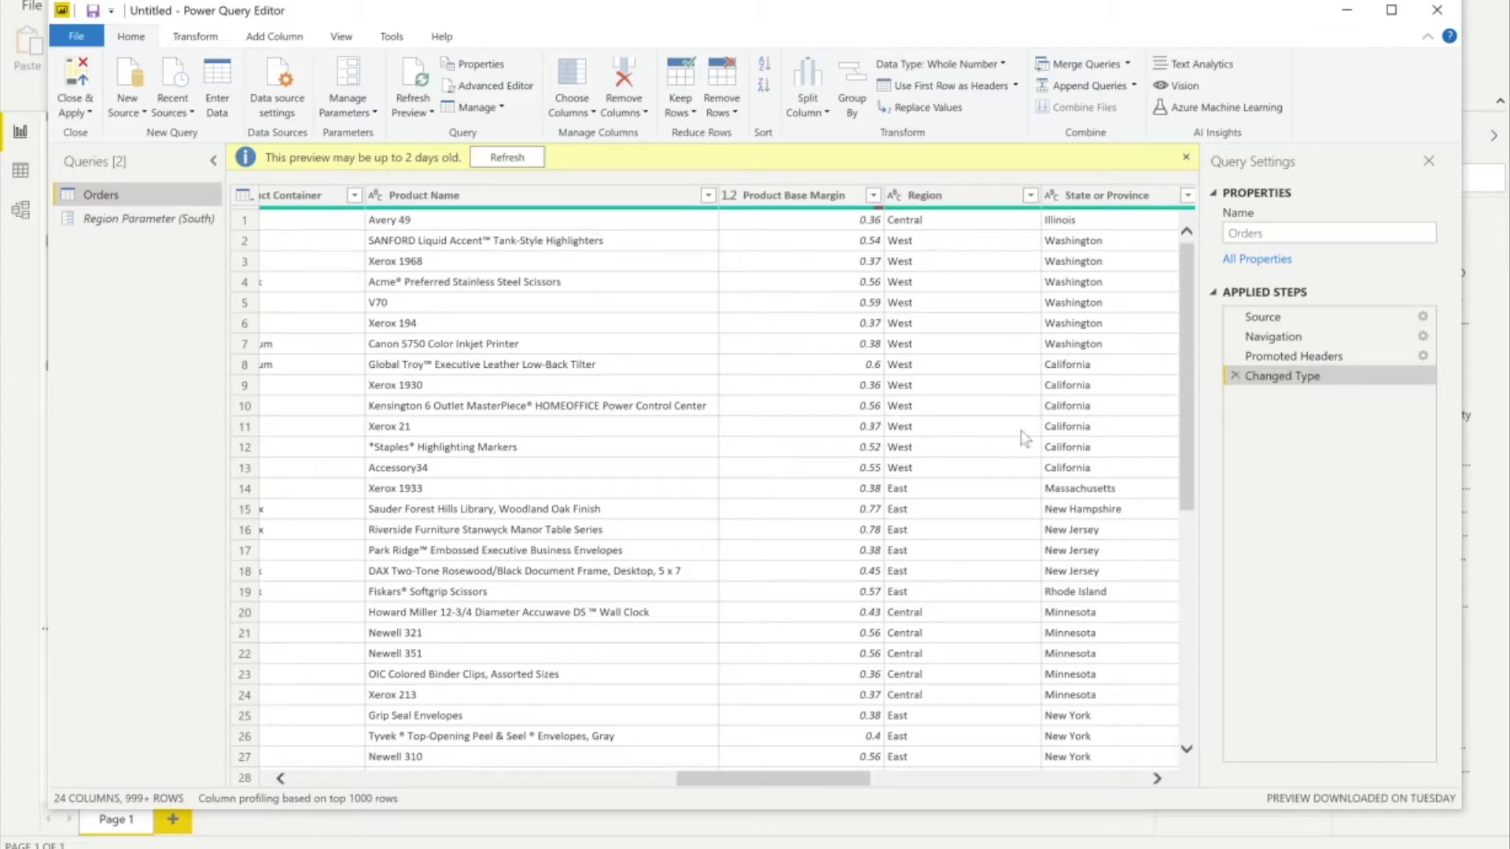
left_click_drag(747, 779, 800, 779)
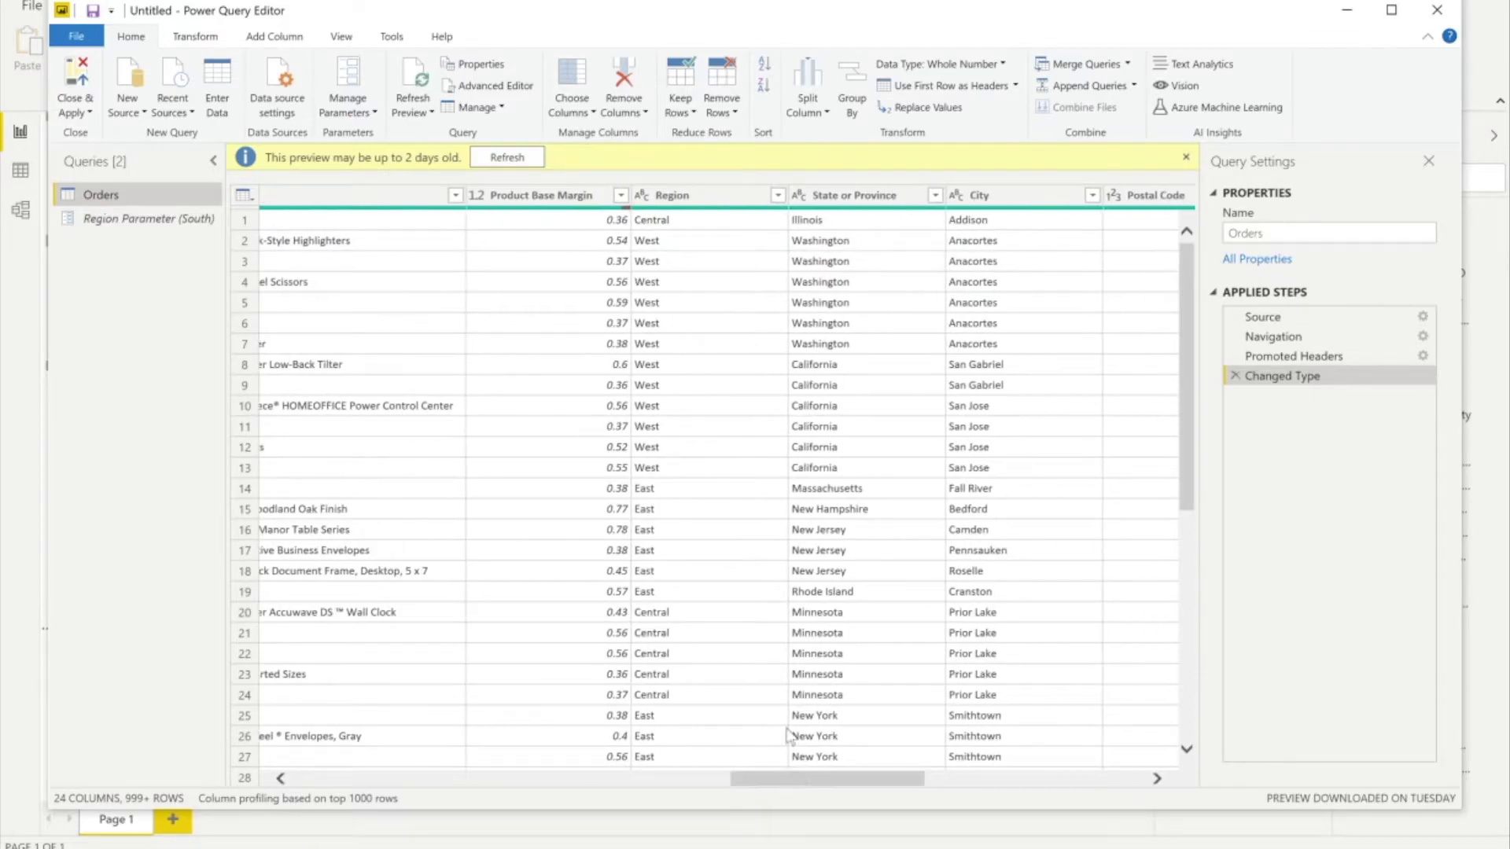
left_click(778, 195)
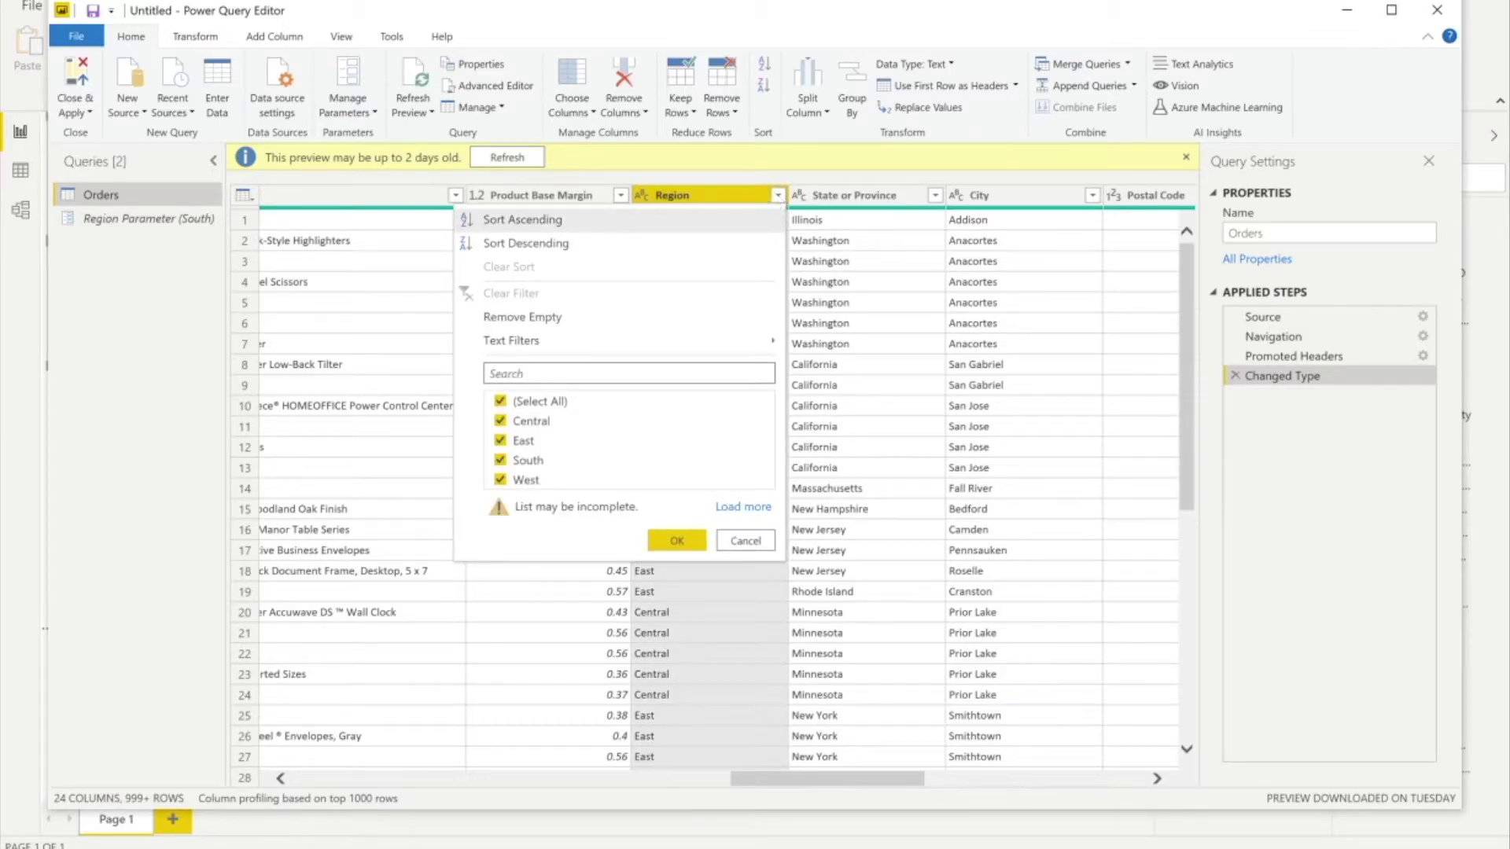
mouse_move(655, 357)
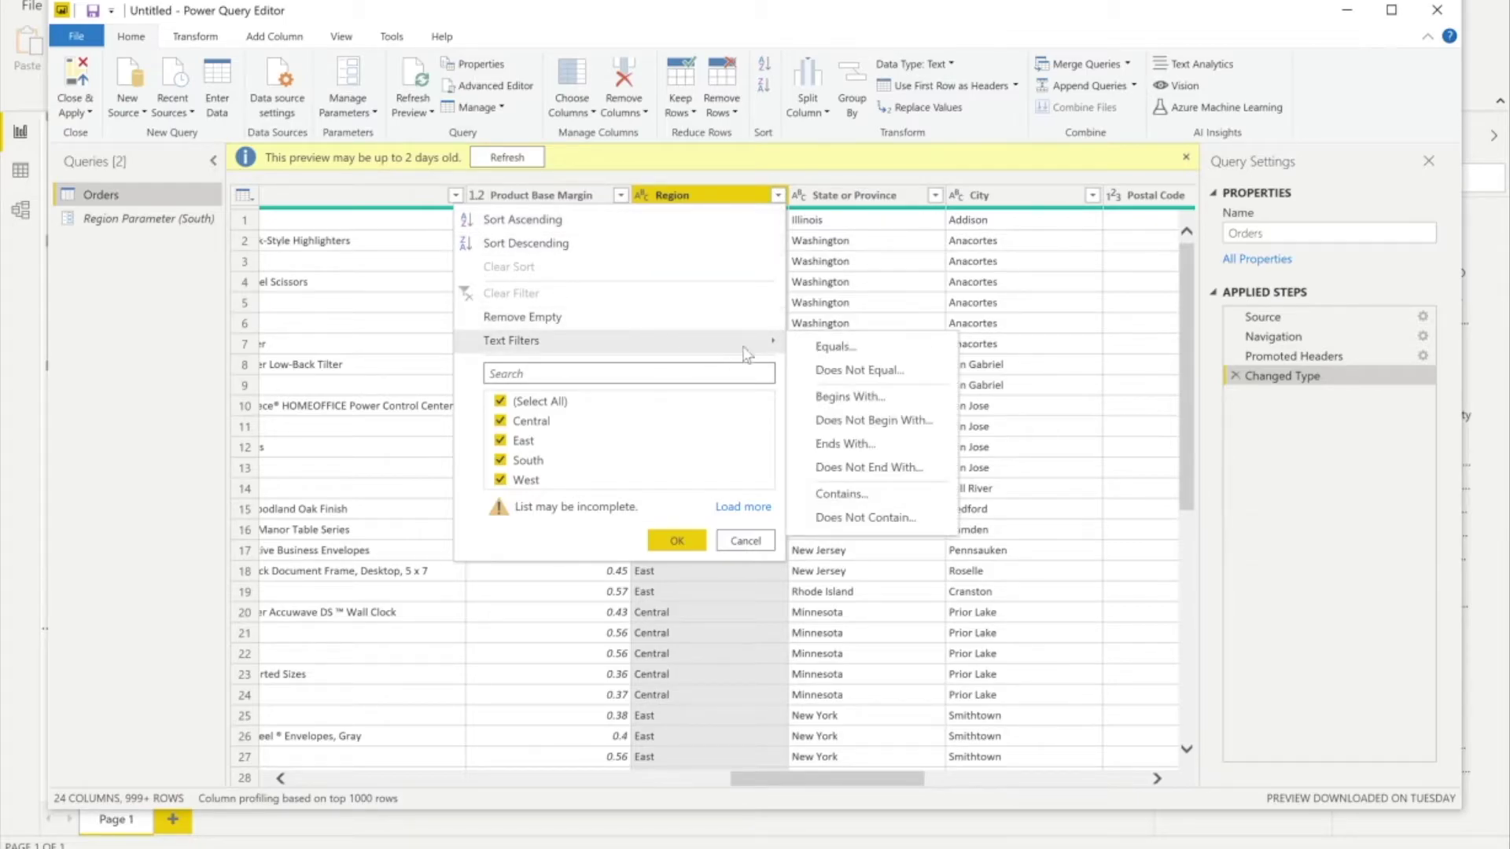
left_click(832, 346)
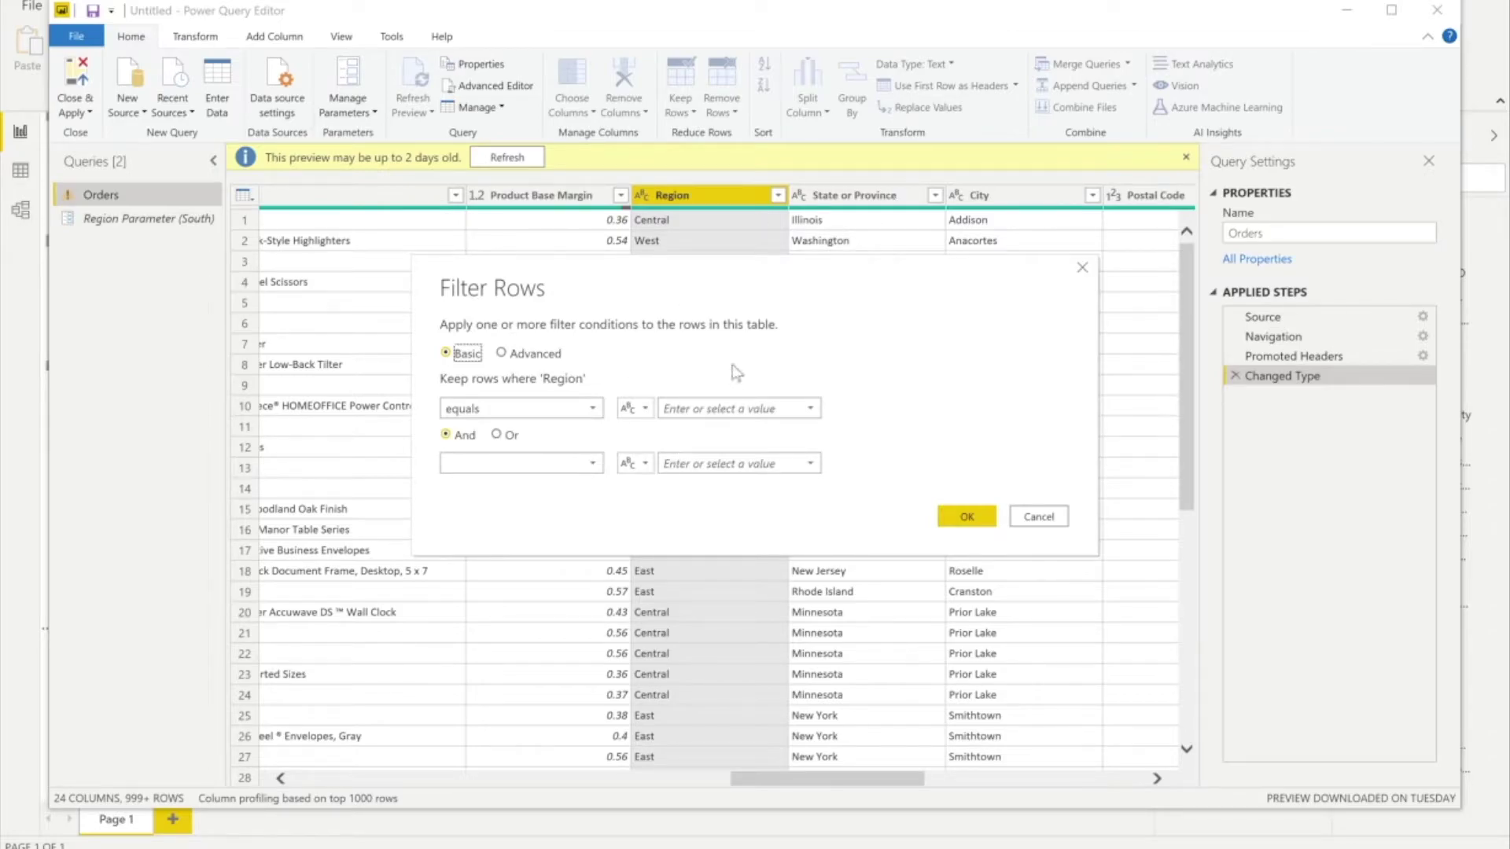
Set the basic filter condition to keep rows where Region equals the parameter Region Parameter, and apply the filter
left_click(629, 409)
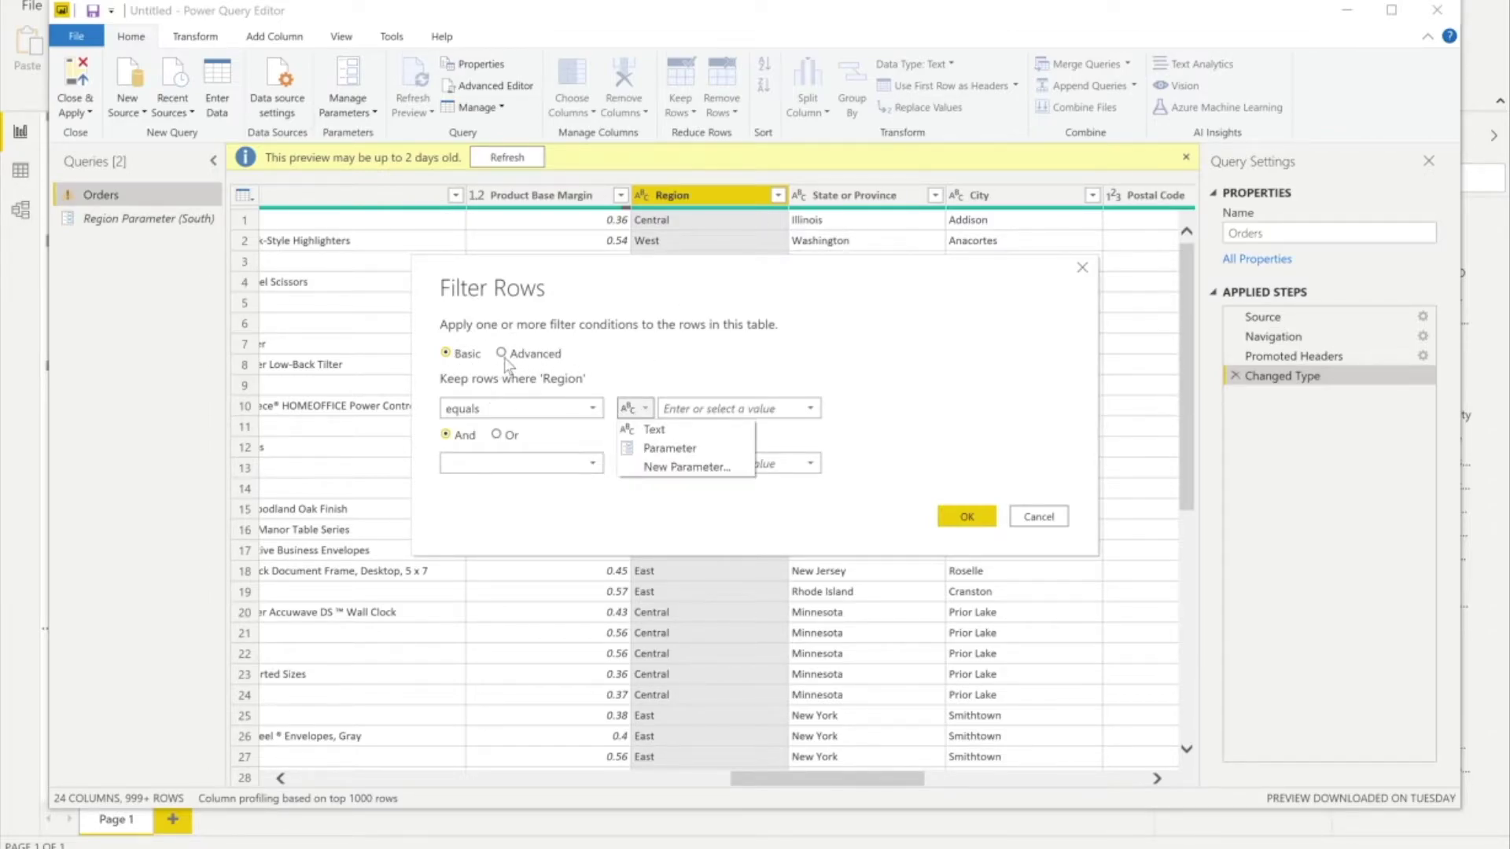
left_click(526, 355)
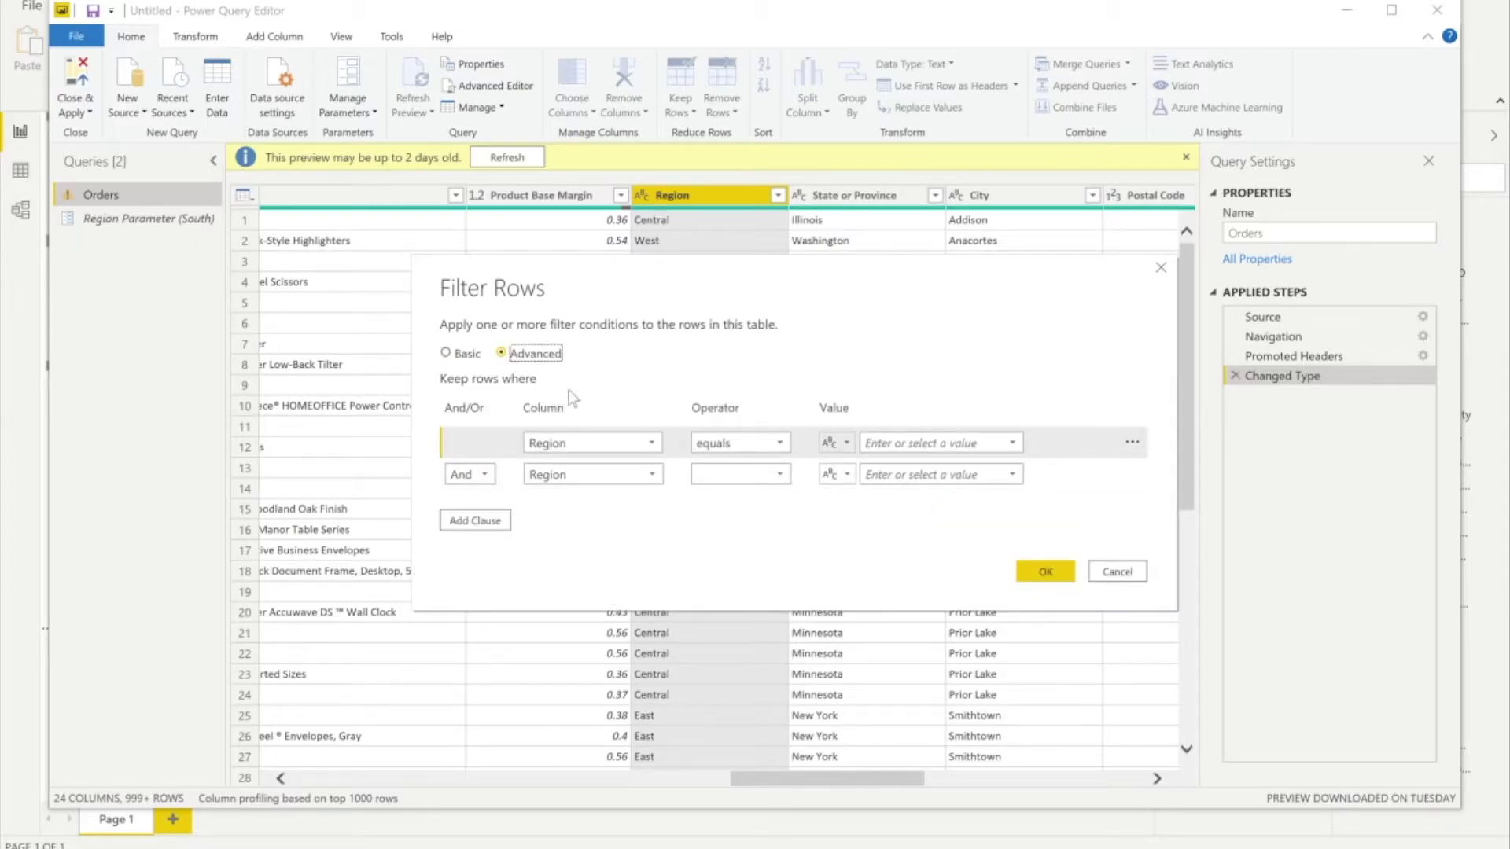
left_click(445, 353)
left_click(639, 409)
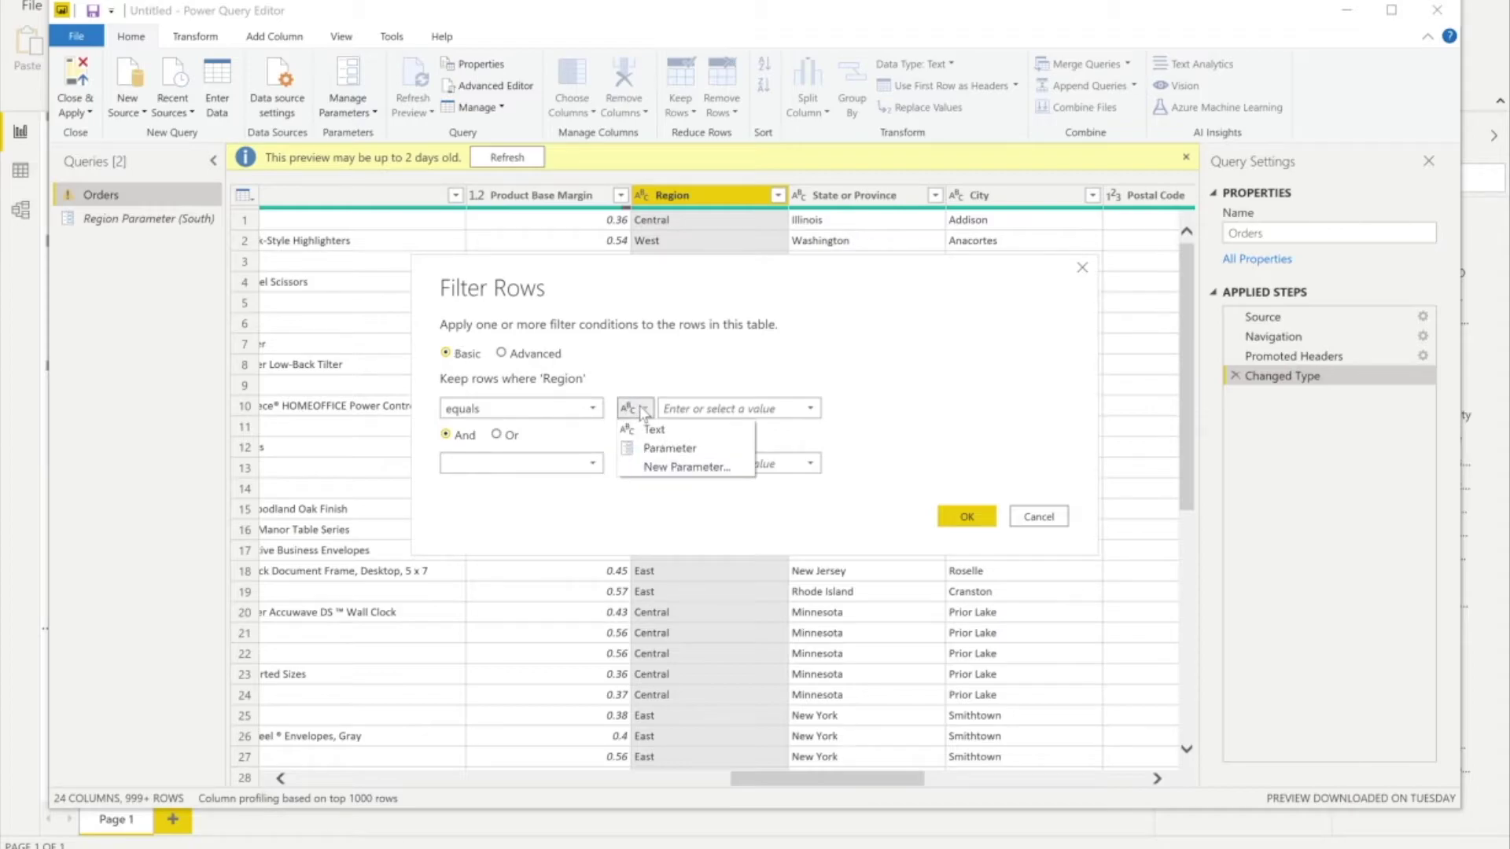
left_click(665, 443)
left_click(810, 408)
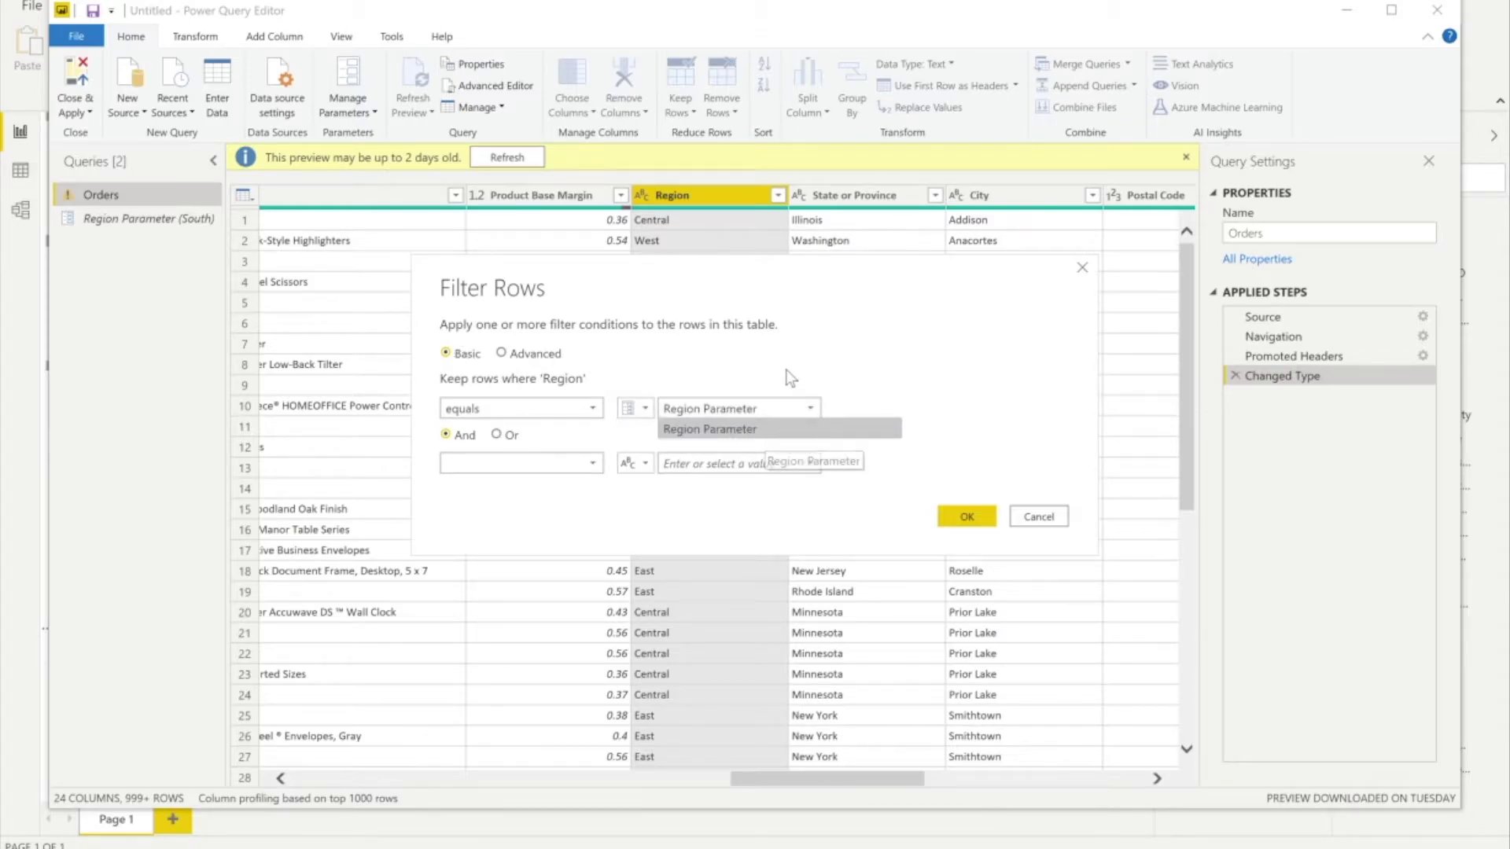
left_click(759, 430)
left_click(810, 408)
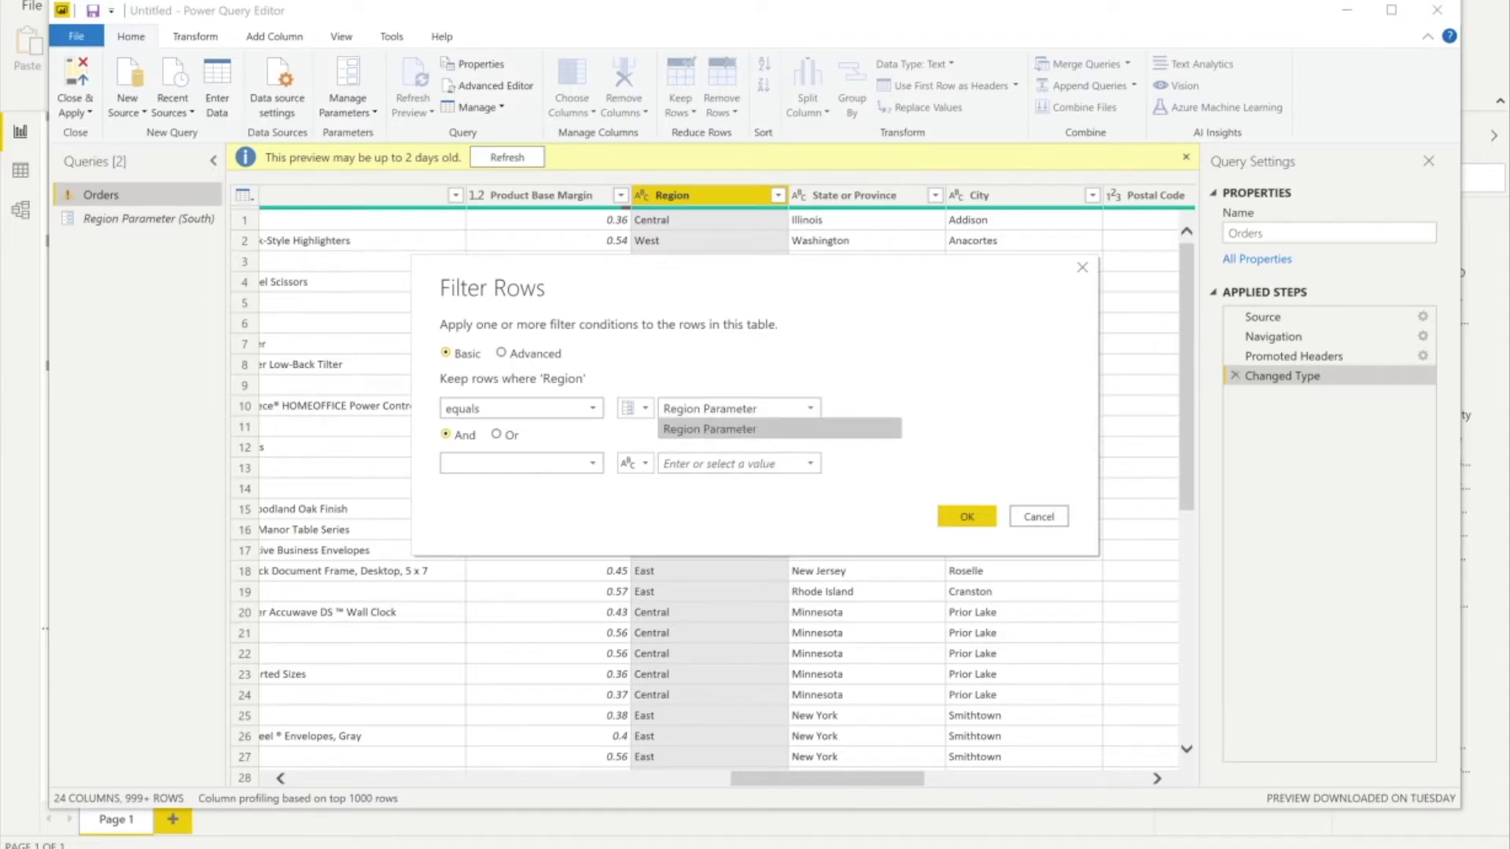
left_click(822, 369)
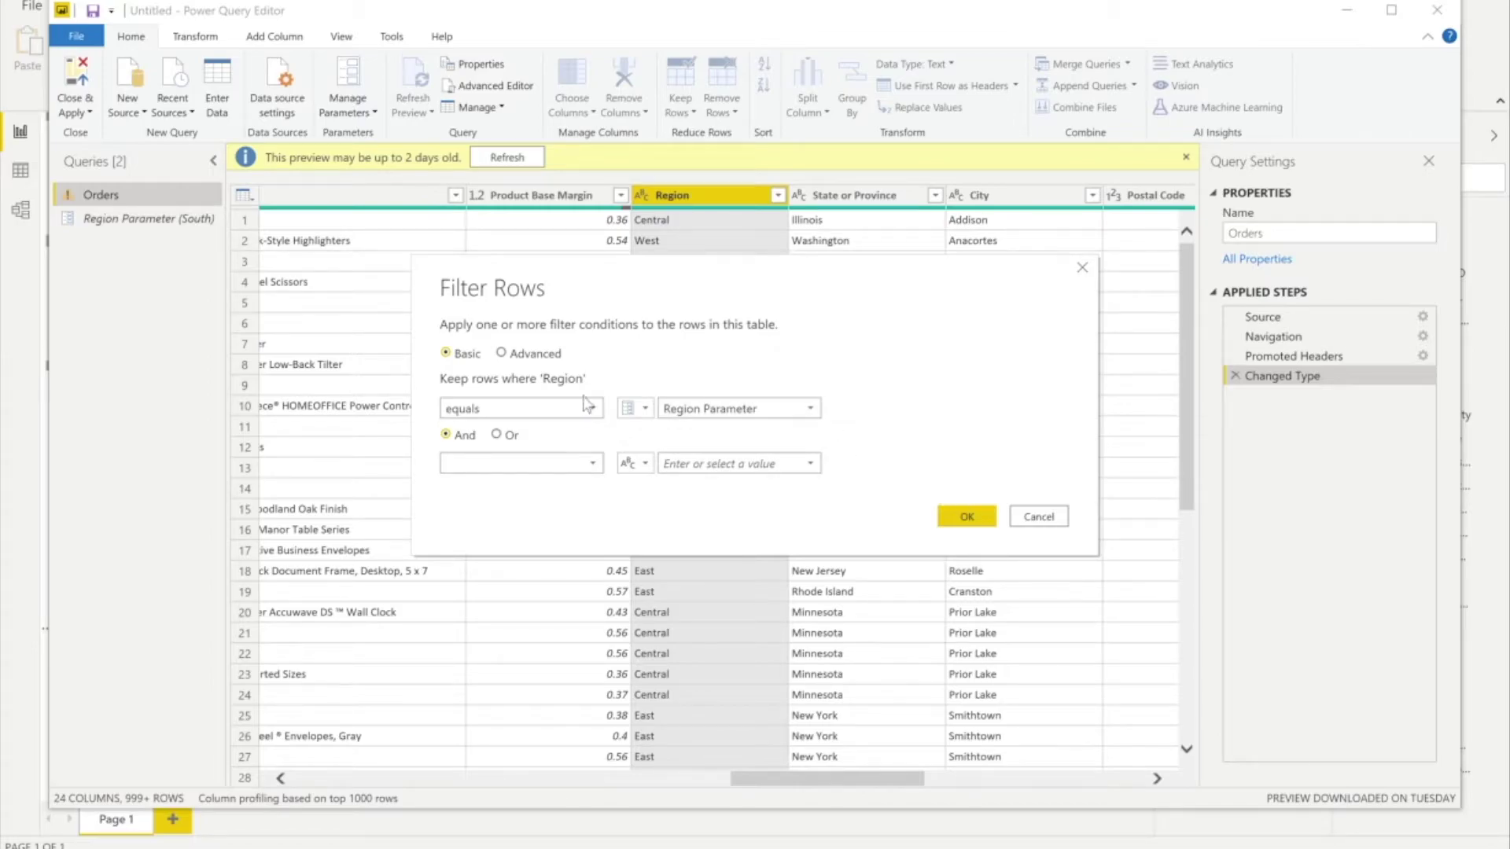
left_click(961, 516)
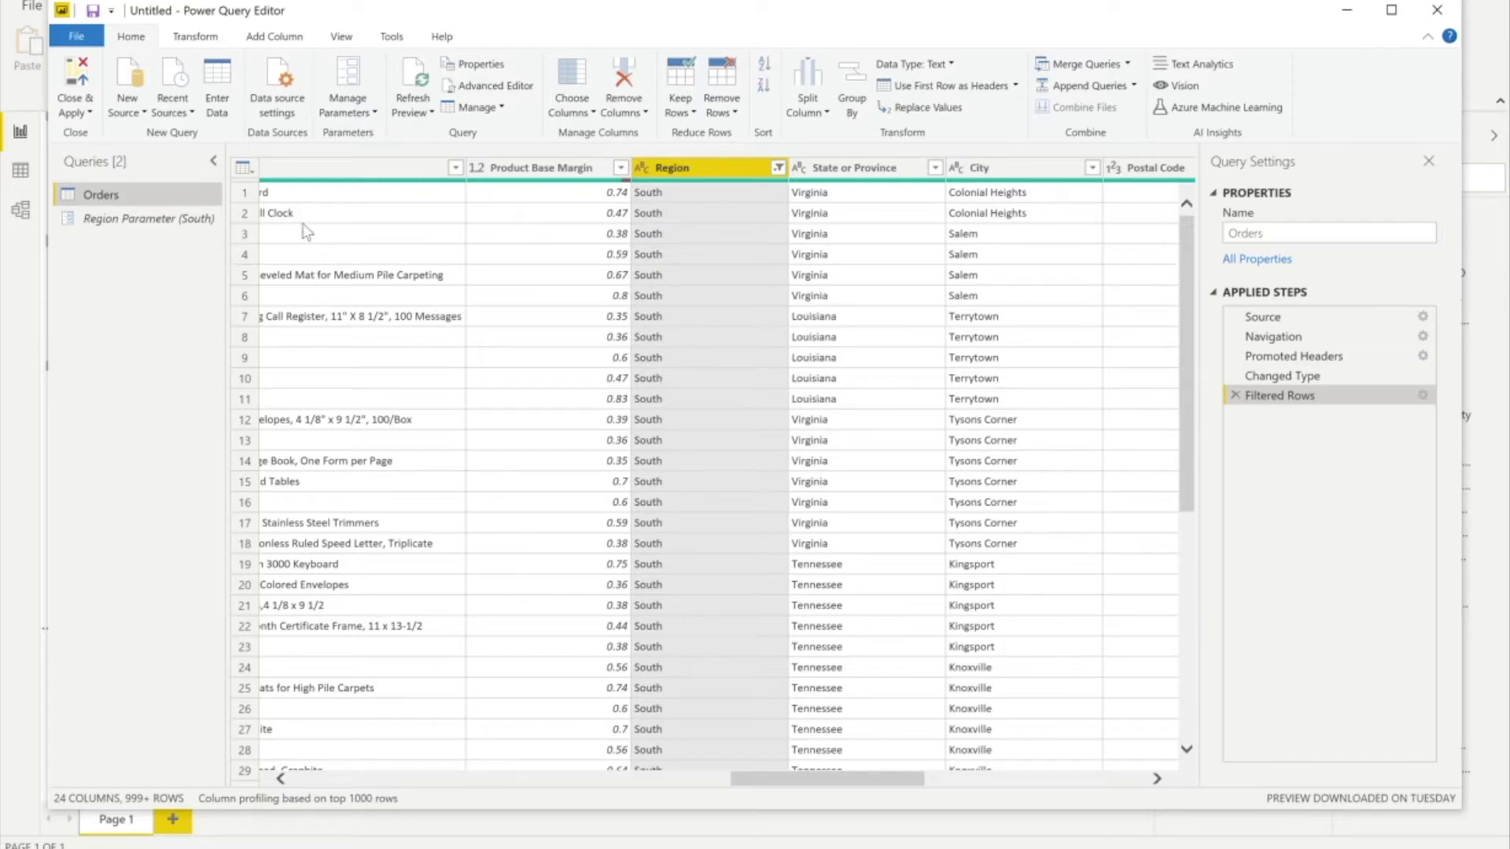
Close and apply the query changes, and drill the sales chart down from Region to the State or Province level
left_click(77, 75)
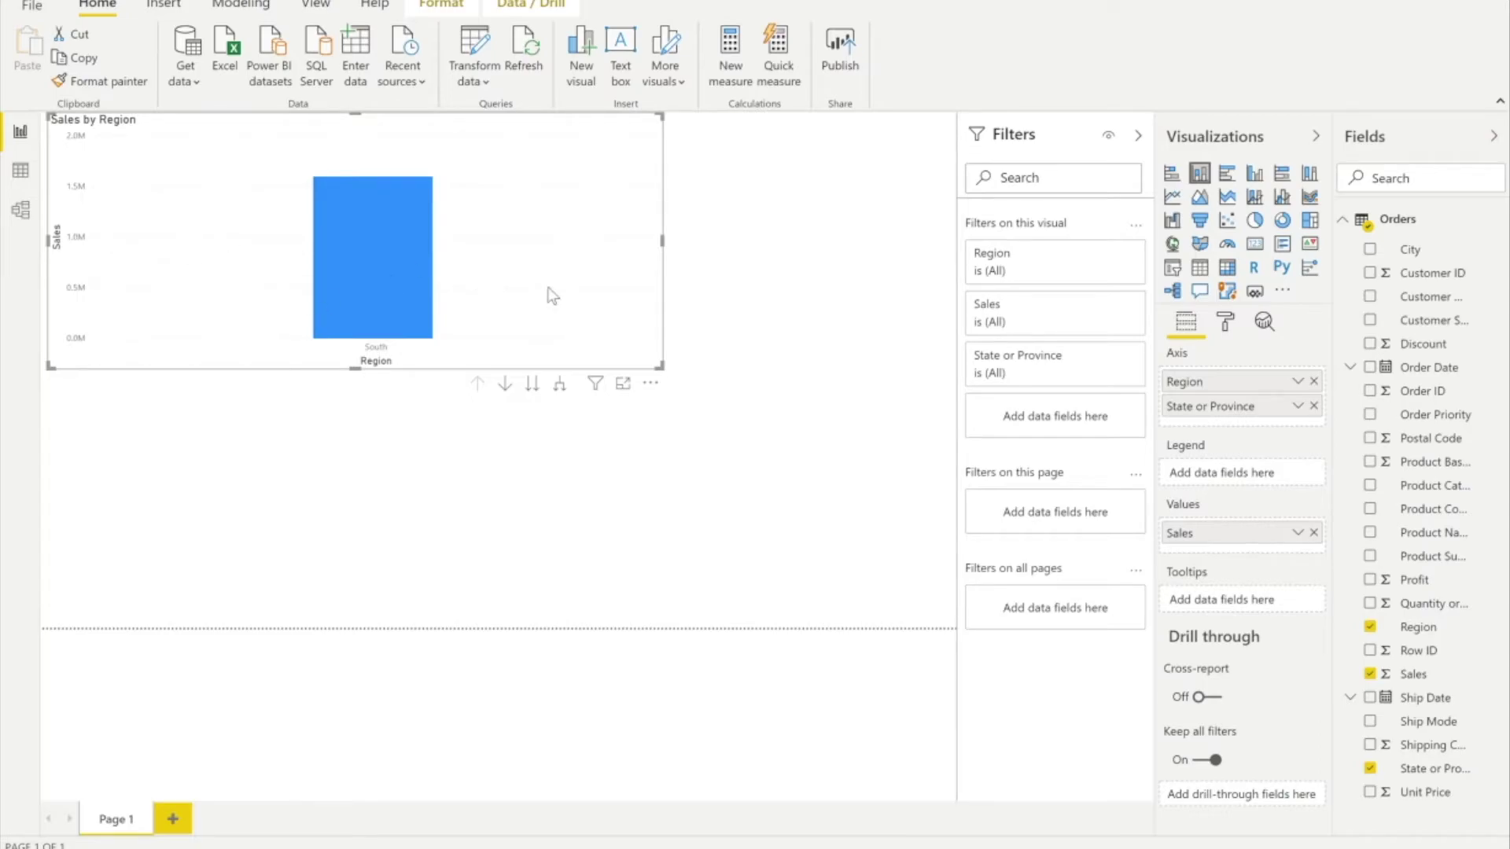
mouse_move(365, 332)
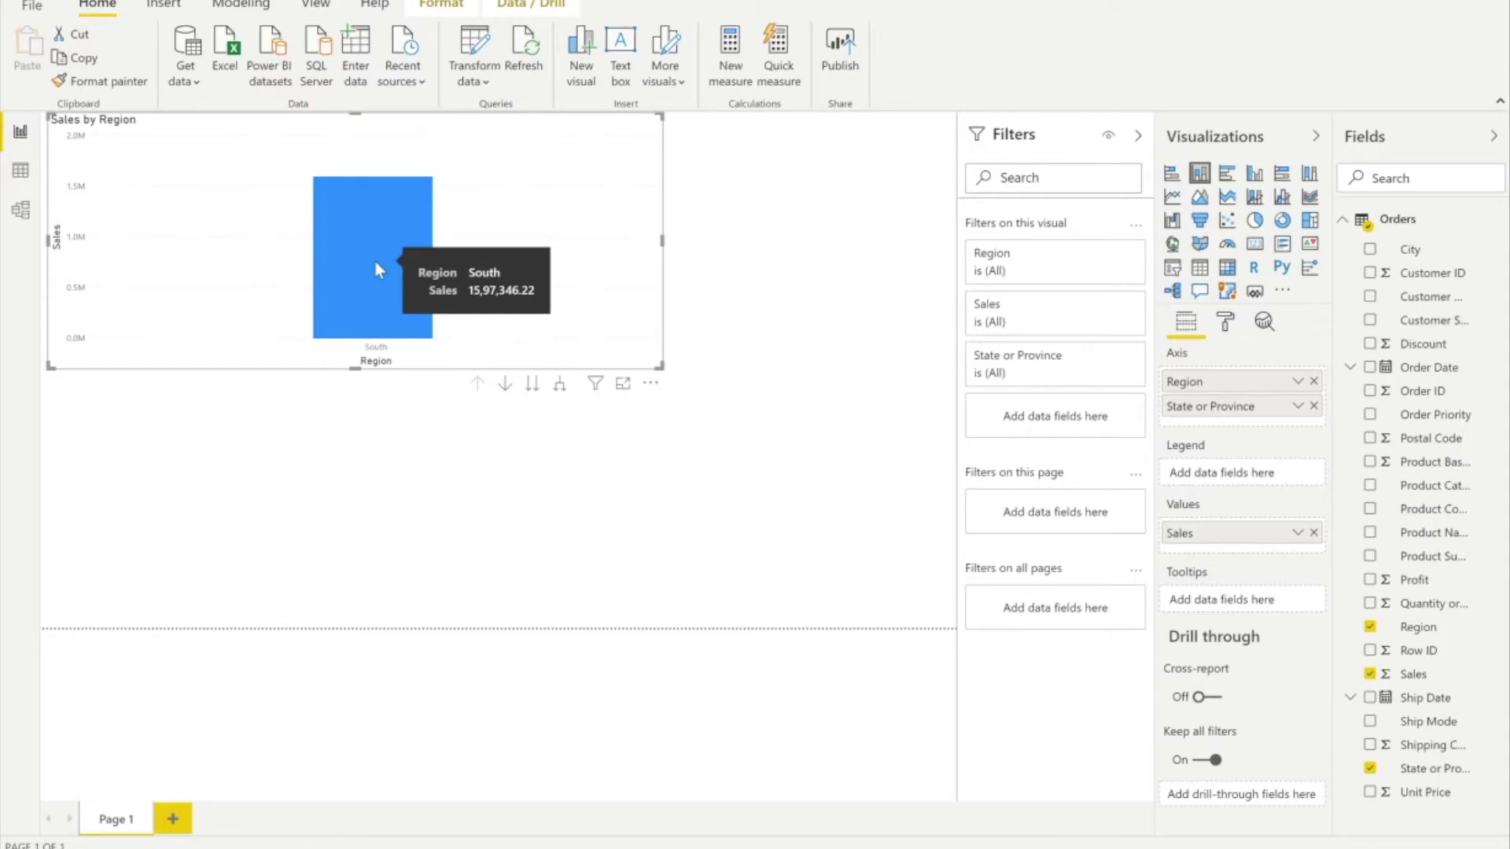
left_click(505, 383)
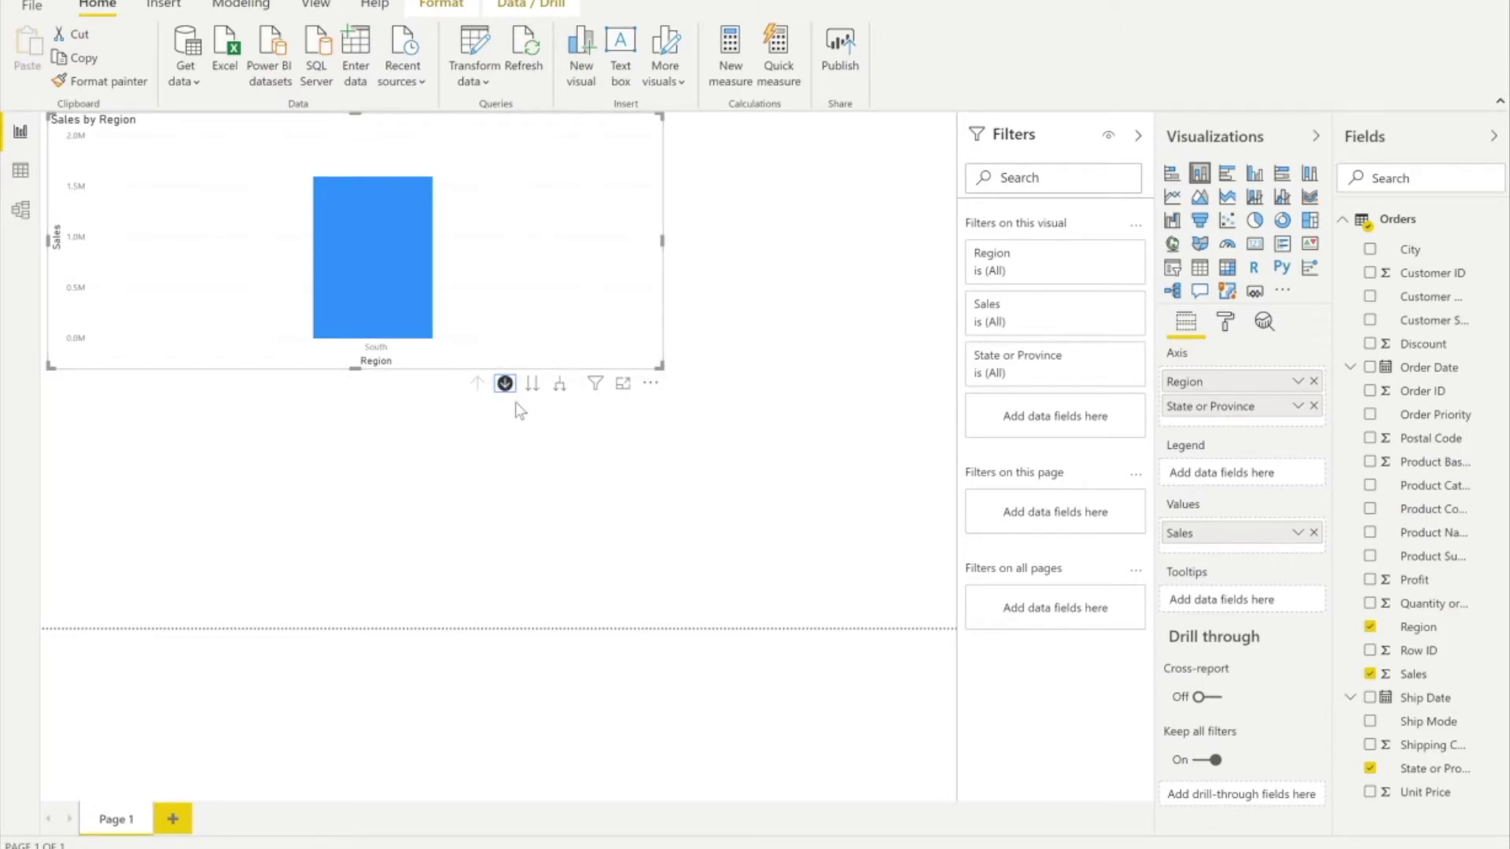
left_click(532, 385)
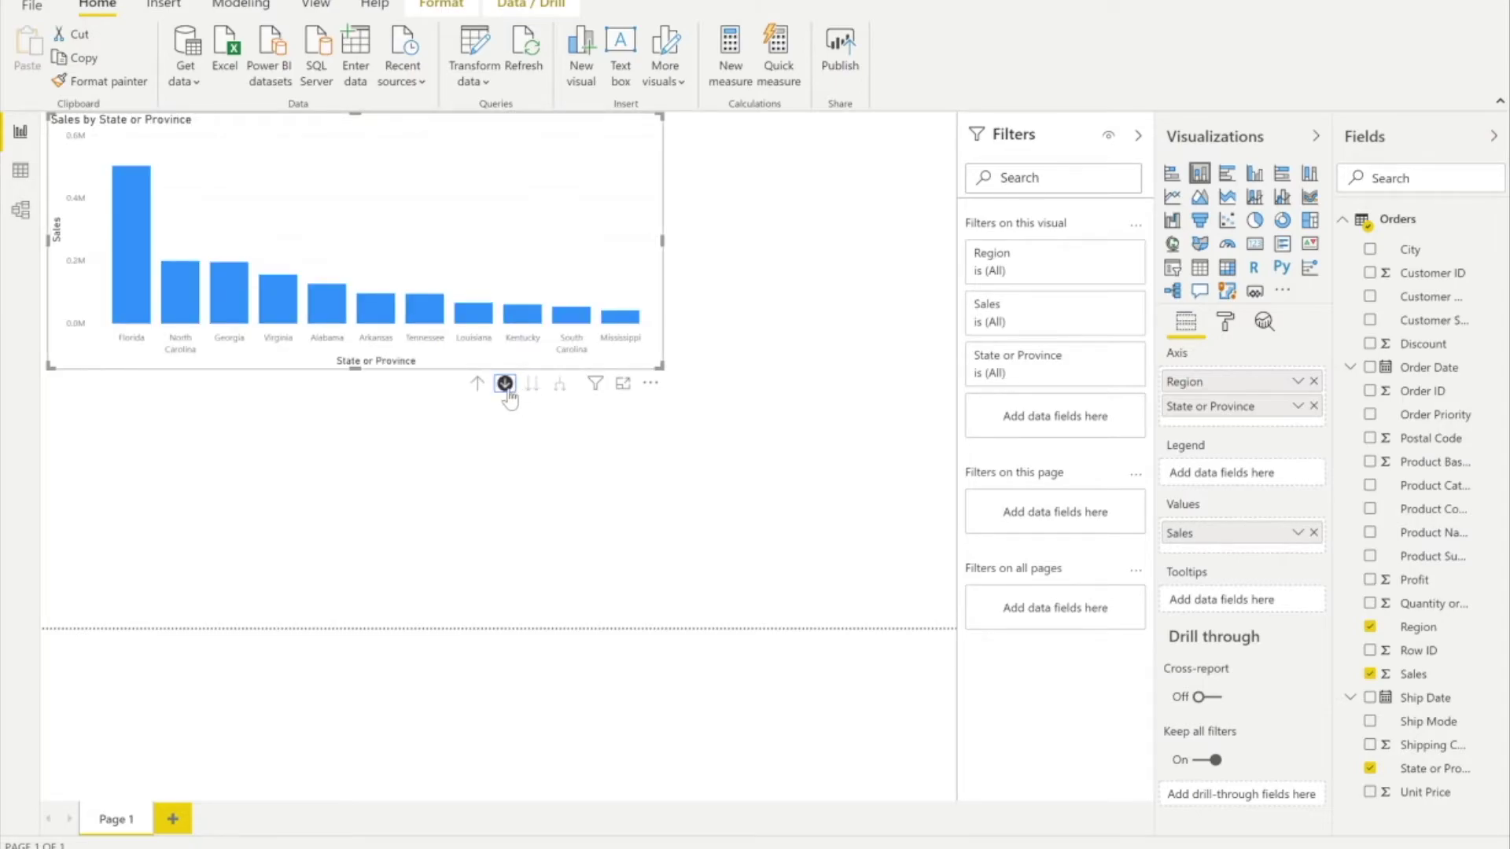
left_click(505, 383)
left_click(498, 389)
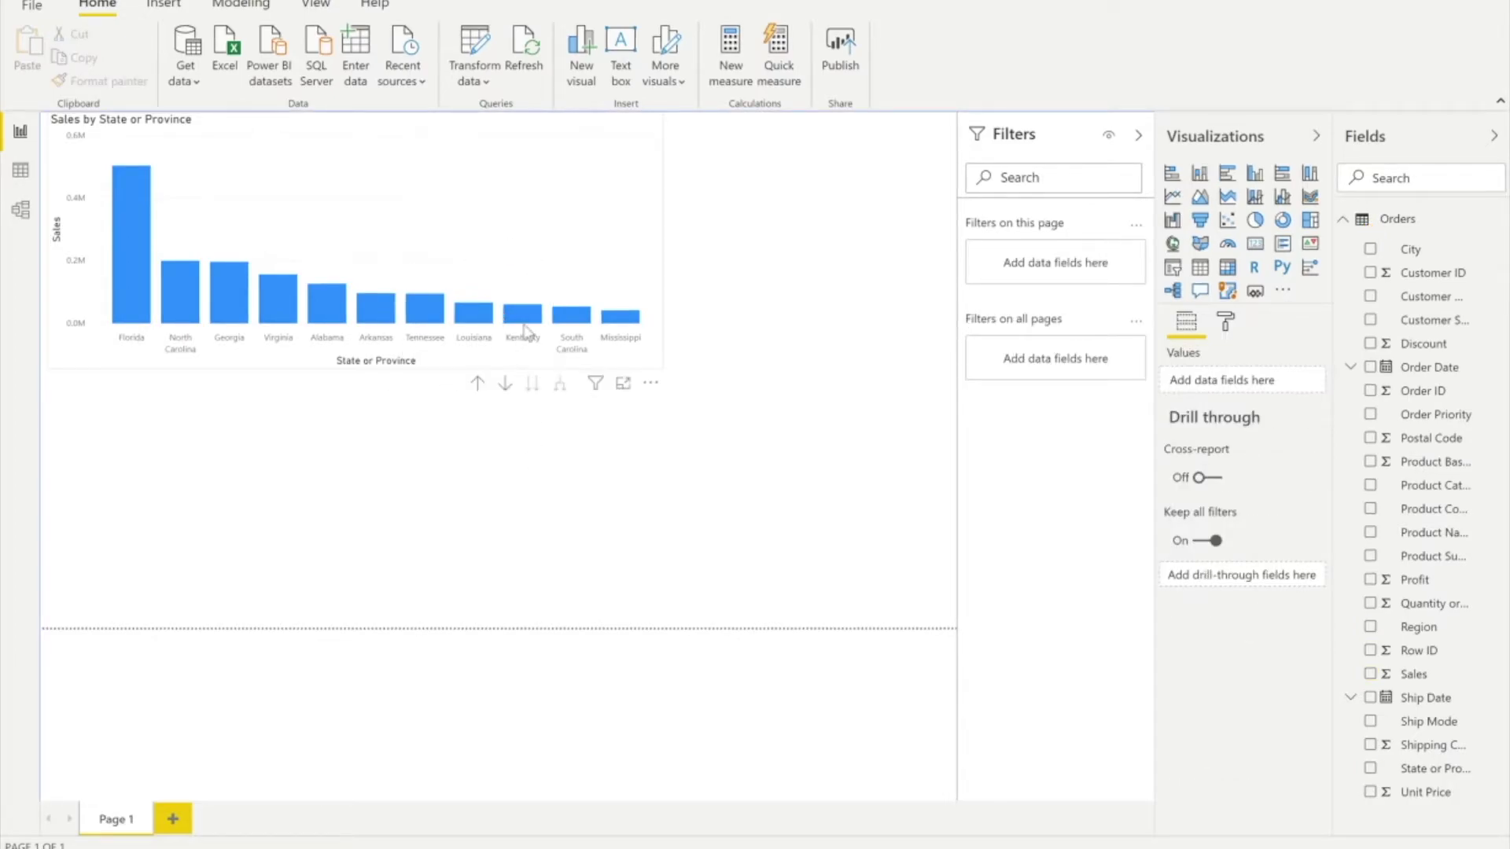
mouse_move(314, 285)
Reopen the Power Query Editor, delete the Filtered Rows step from Orders, and add its Region column as a new query
left_click(489, 78)
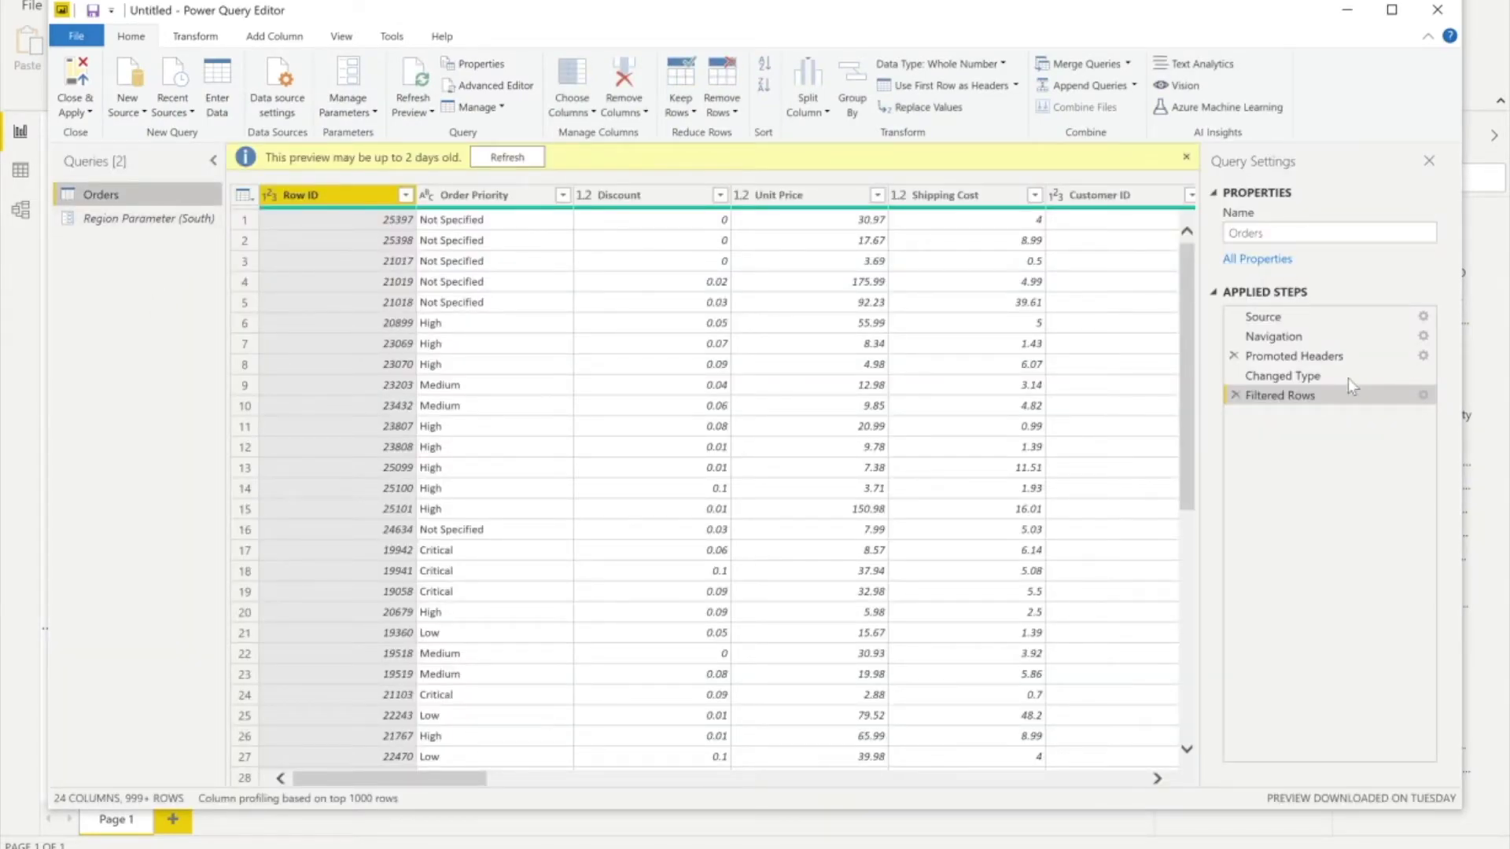
left_click(1235, 395)
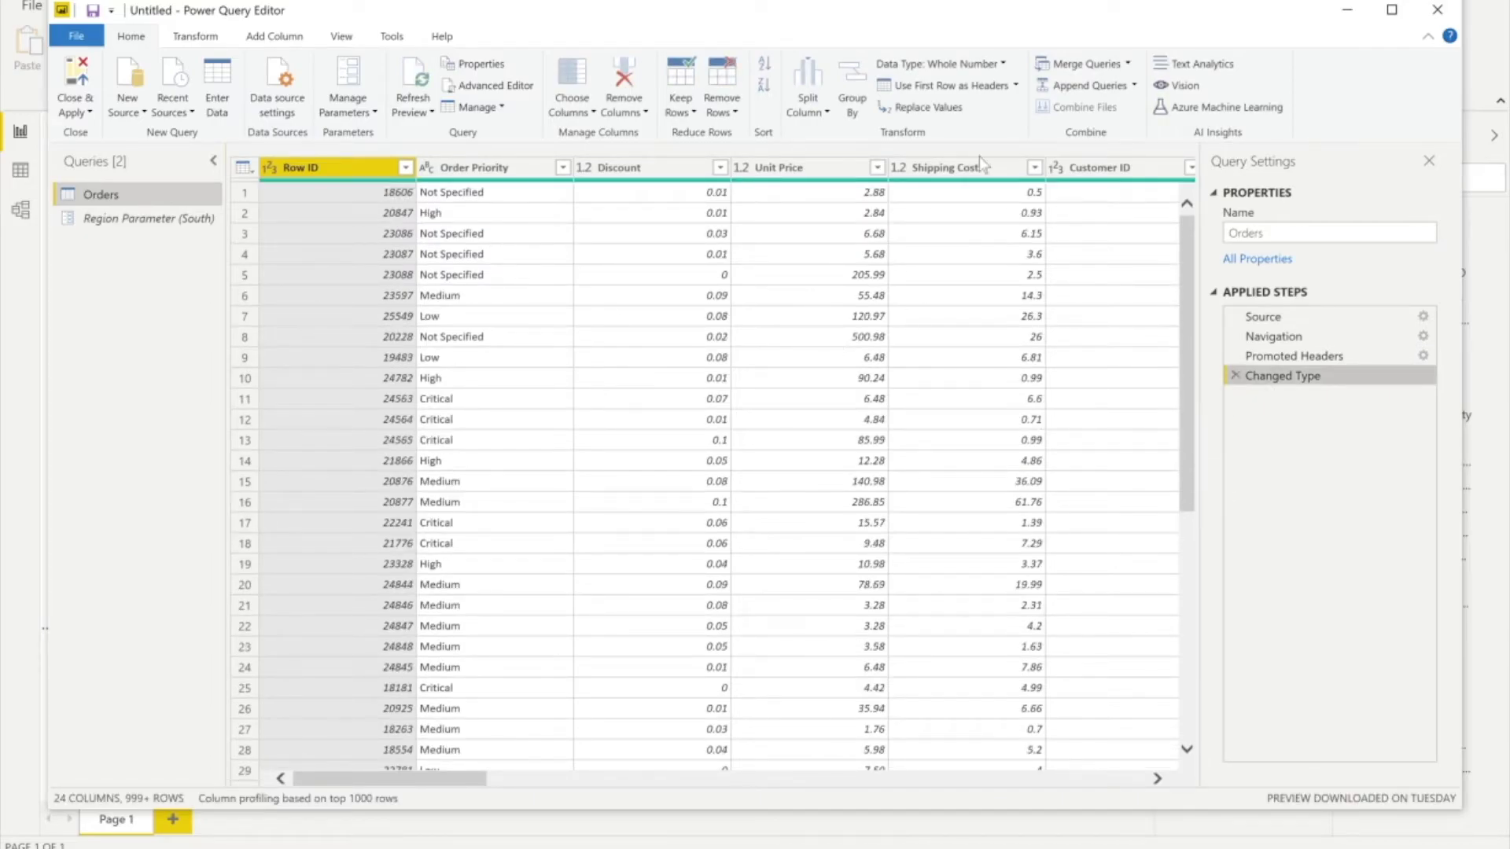
left_click_drag(364, 779, 826, 787)
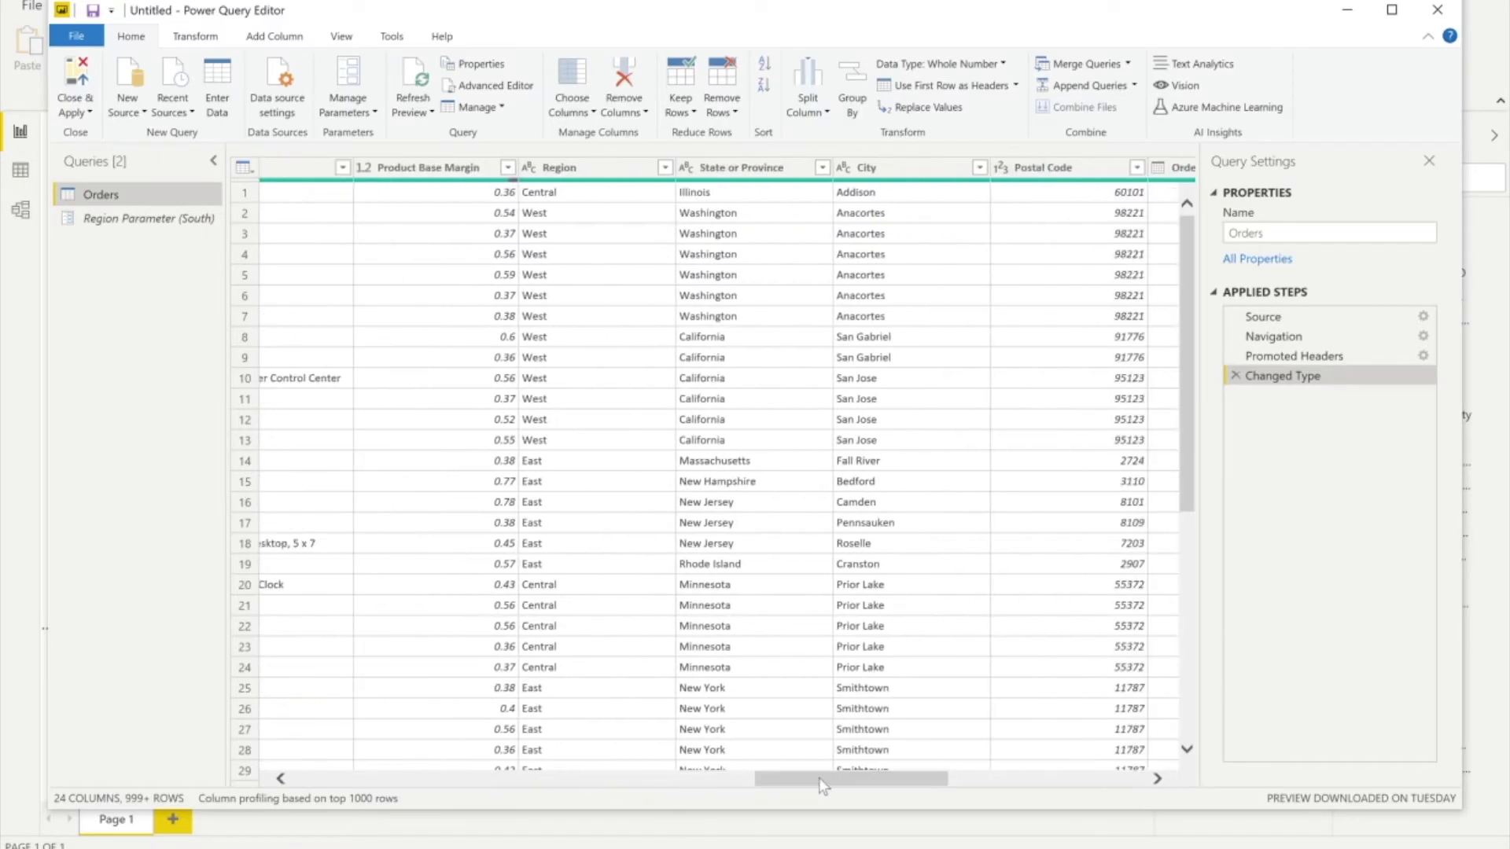
left_click(632, 180)
right_click(590, 165)
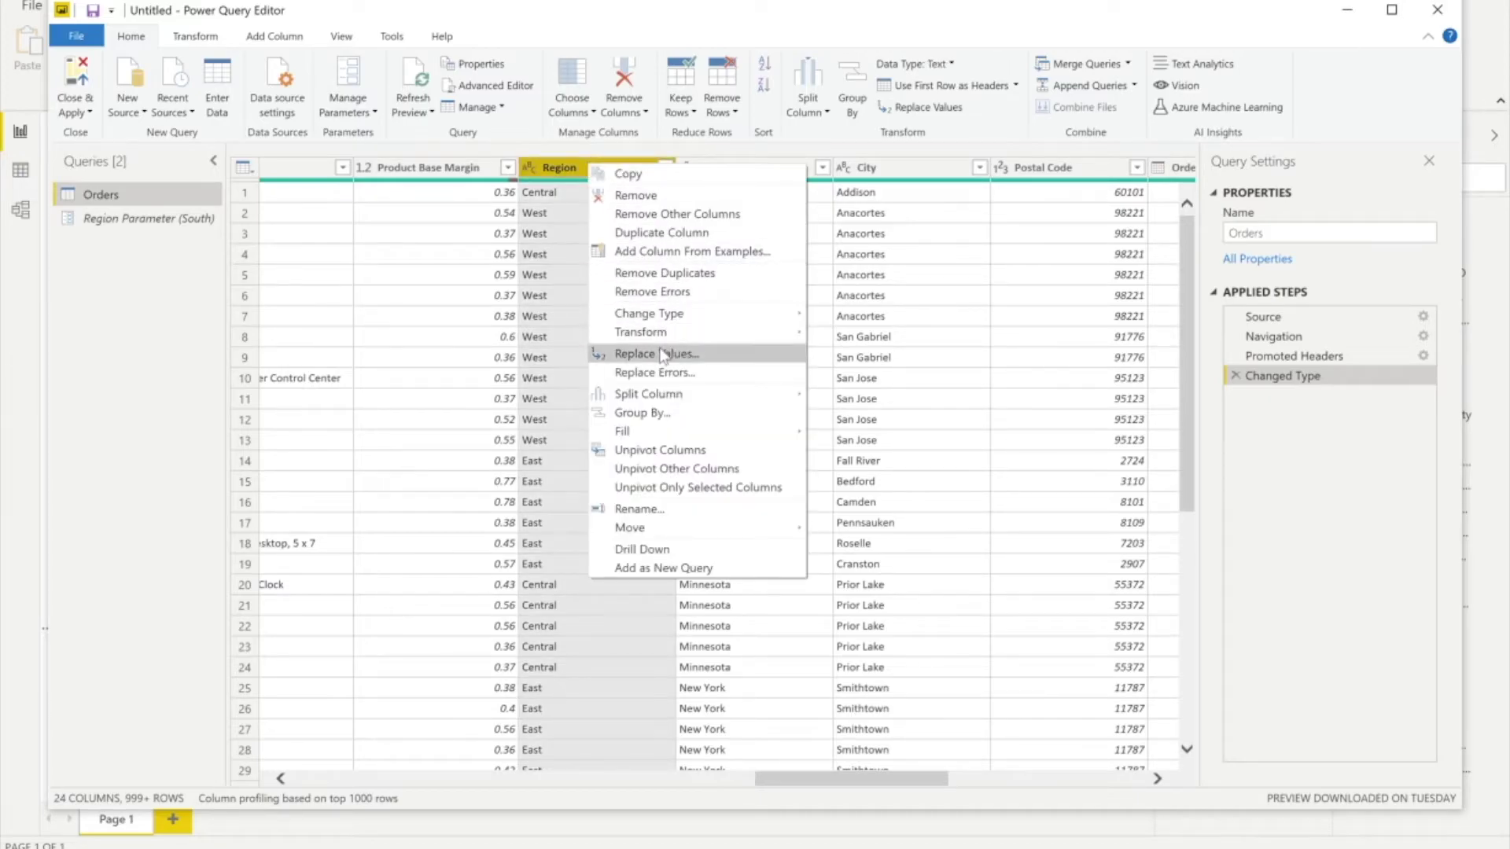
left_click(663, 568)
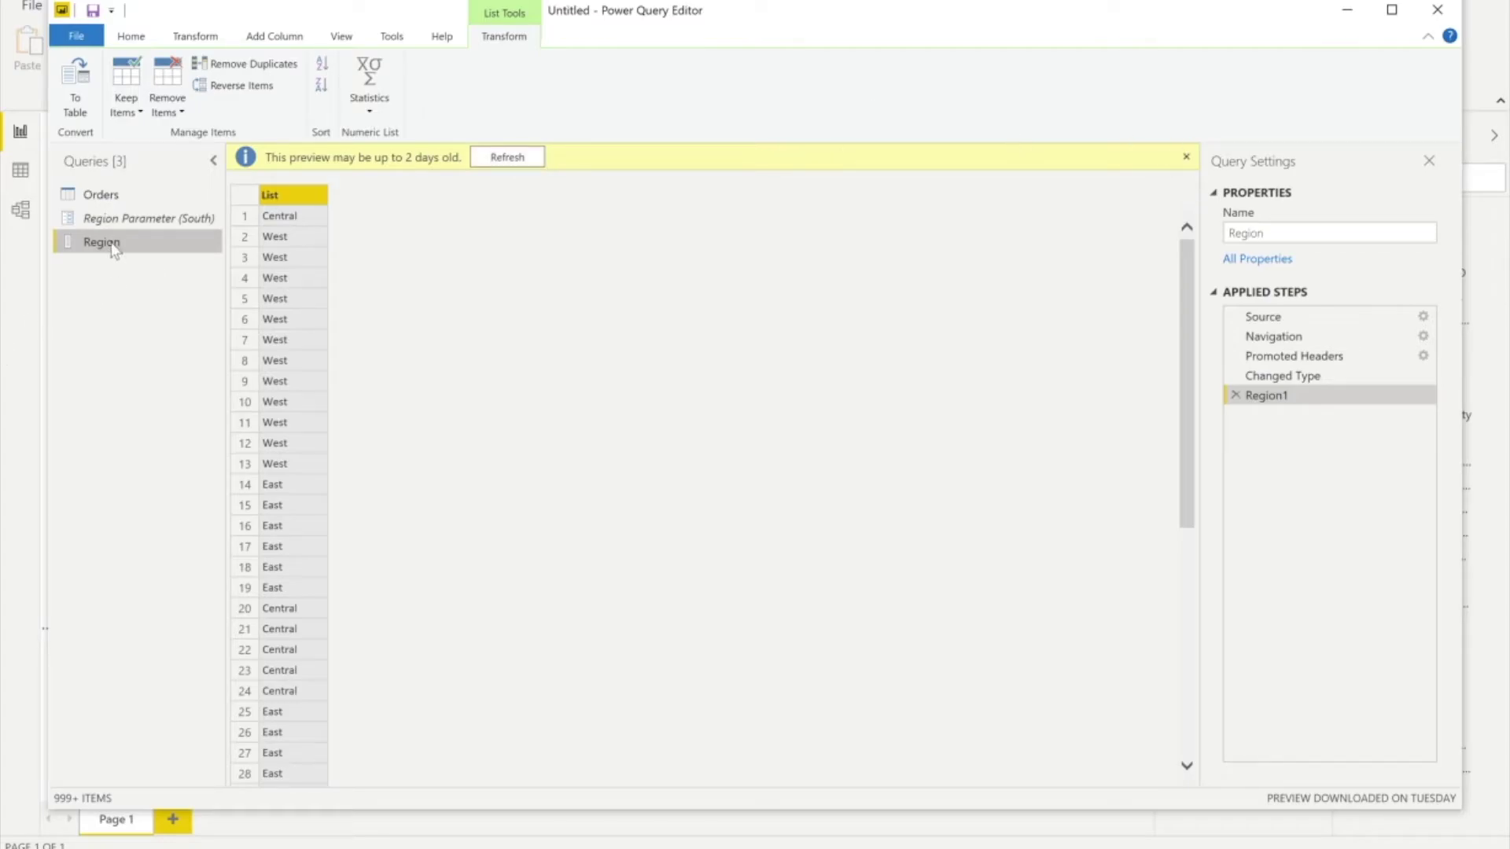
Remove the duplicates from the Region list and rename the query Region List
right_click(280, 195)
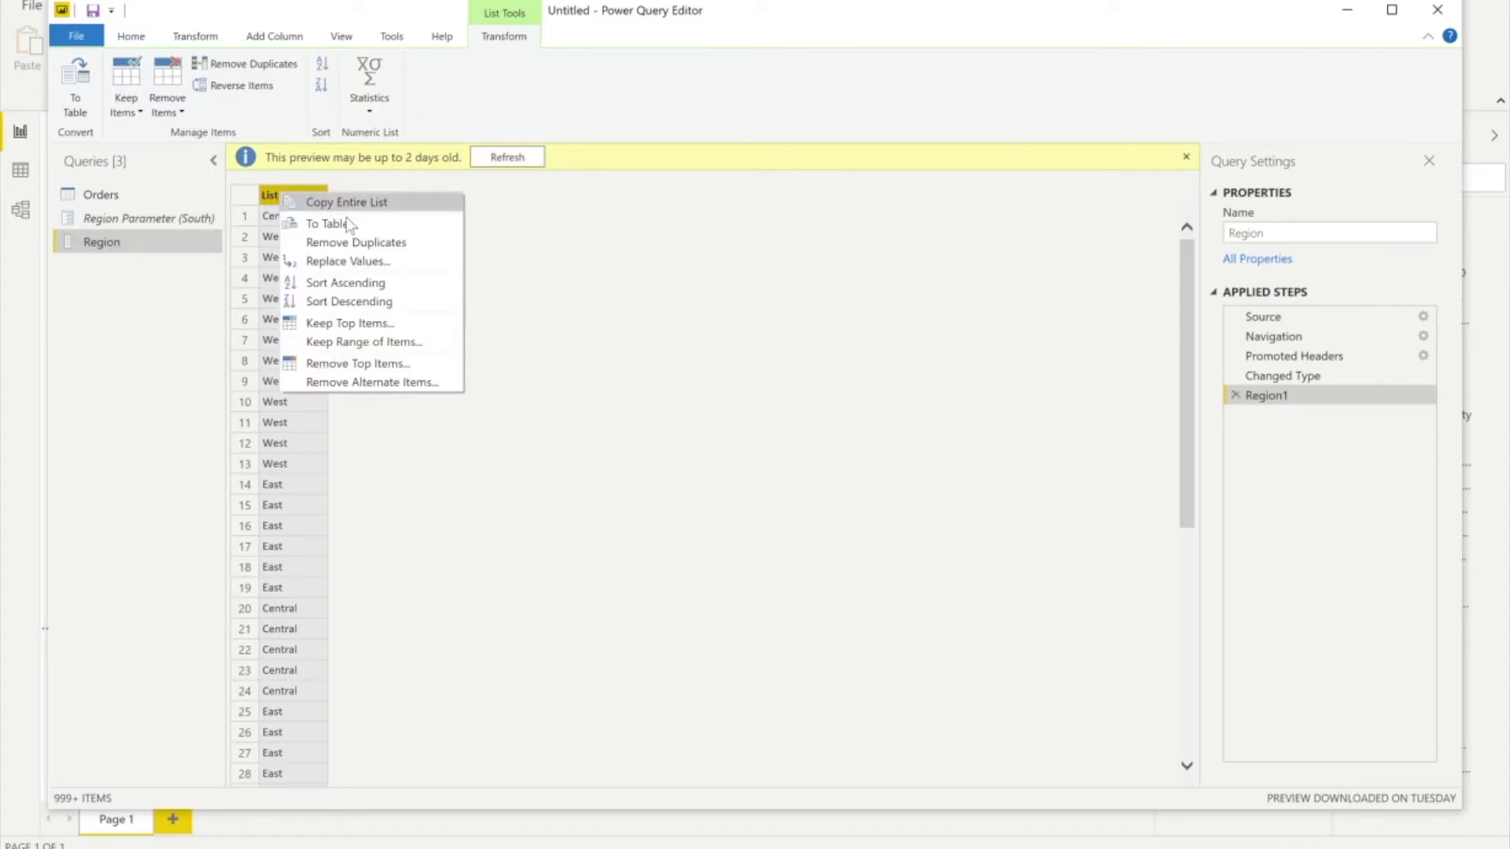
left_click(356, 242)
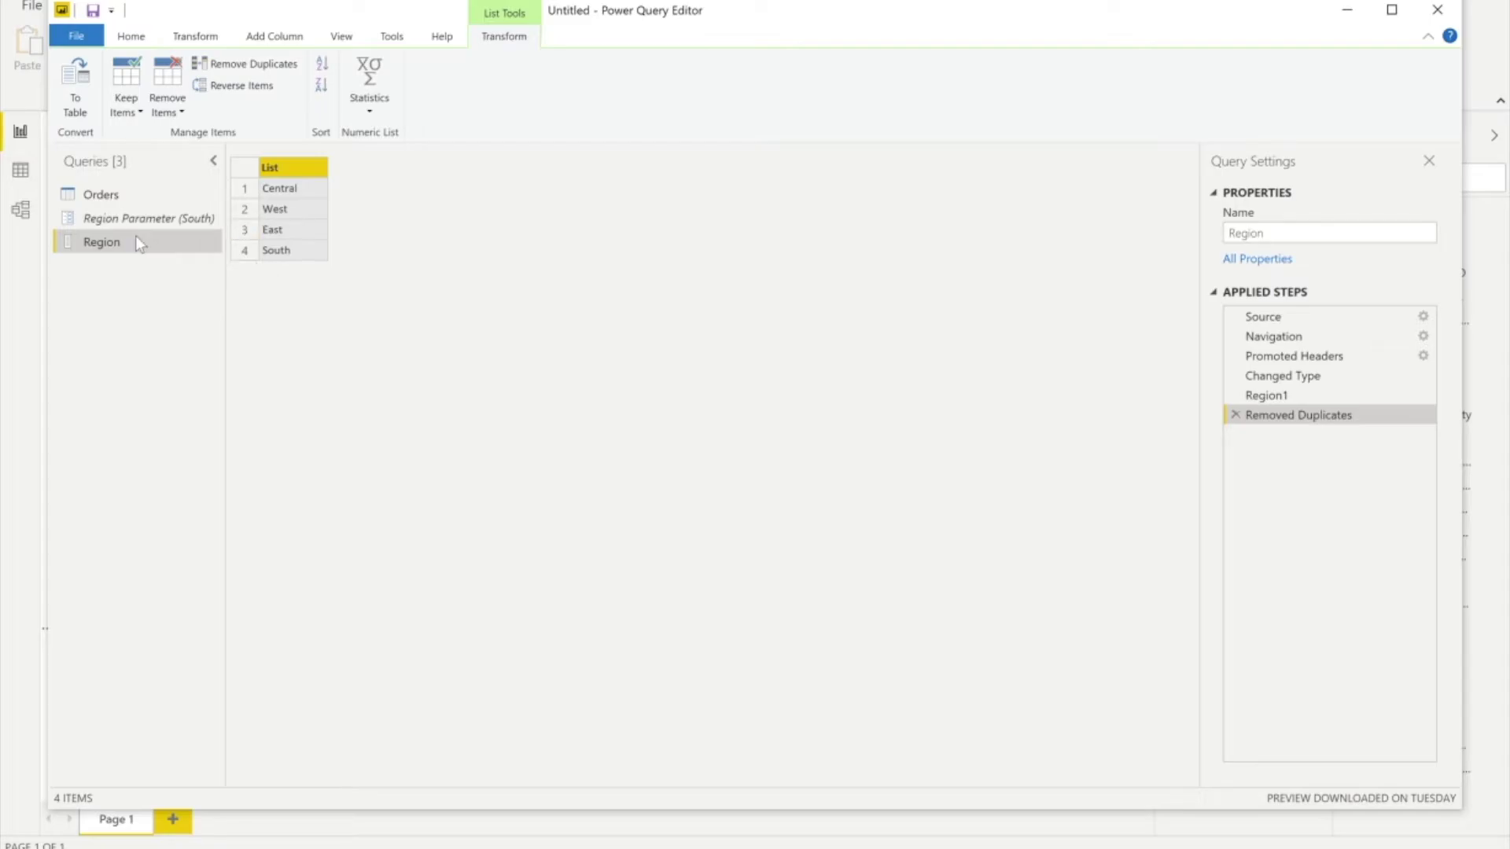
right_click(116, 242)
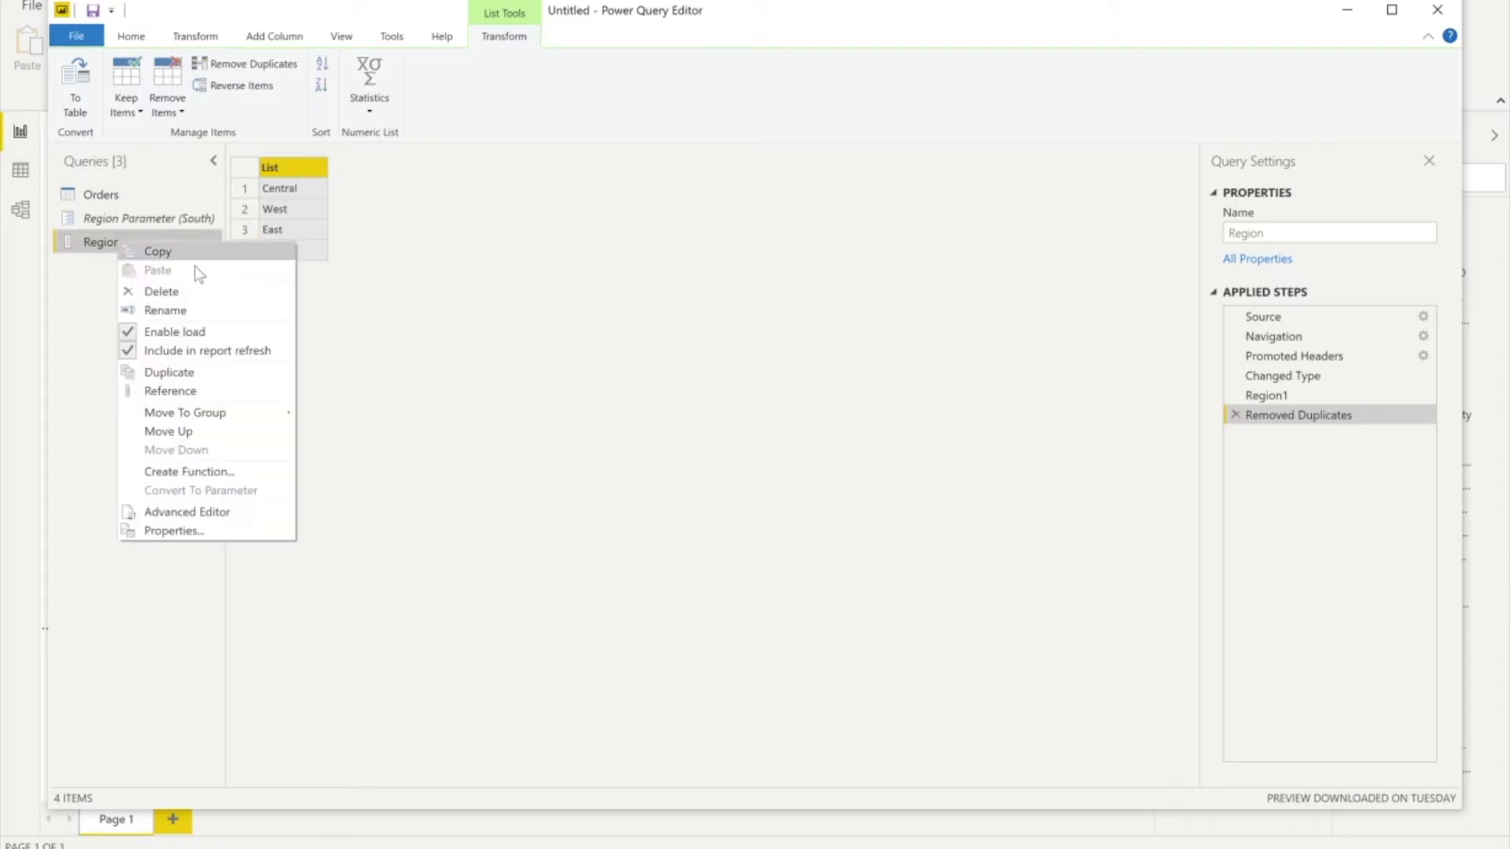
left_click(206, 309)
key("Return")
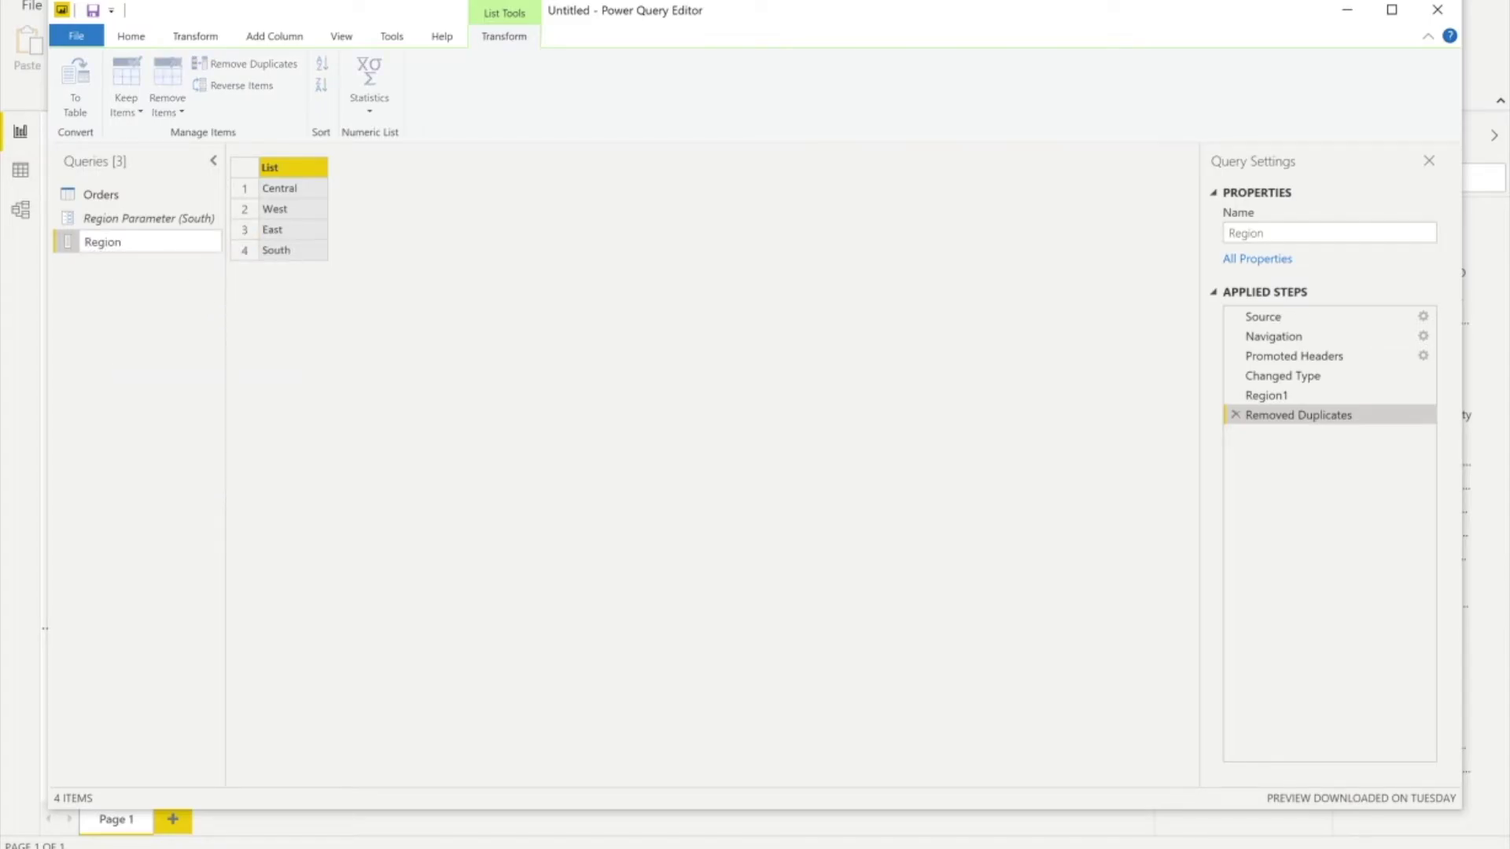
type("List")
key("Return")
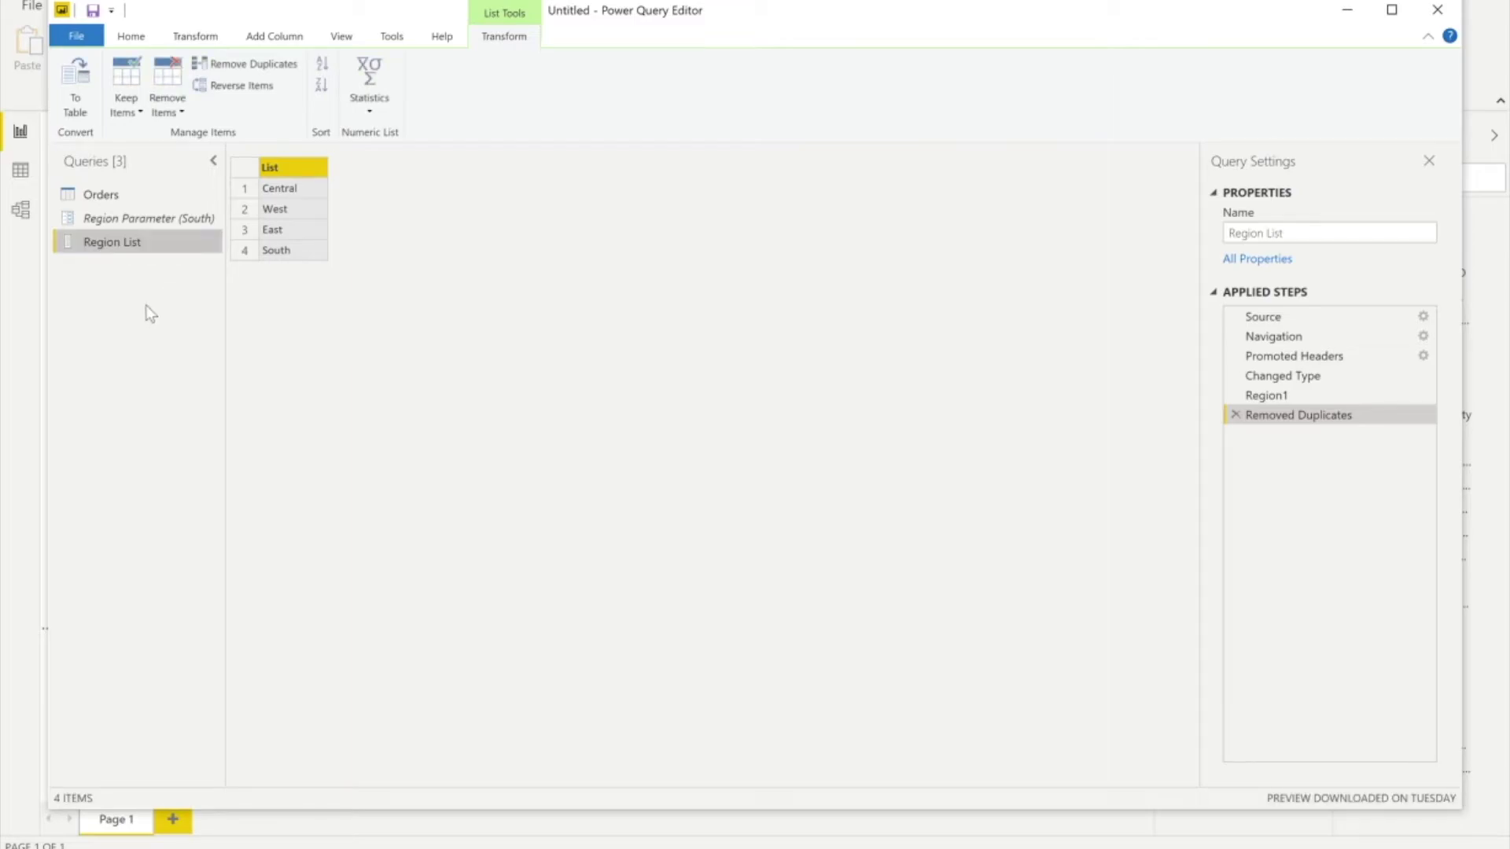
left_click(158, 220)
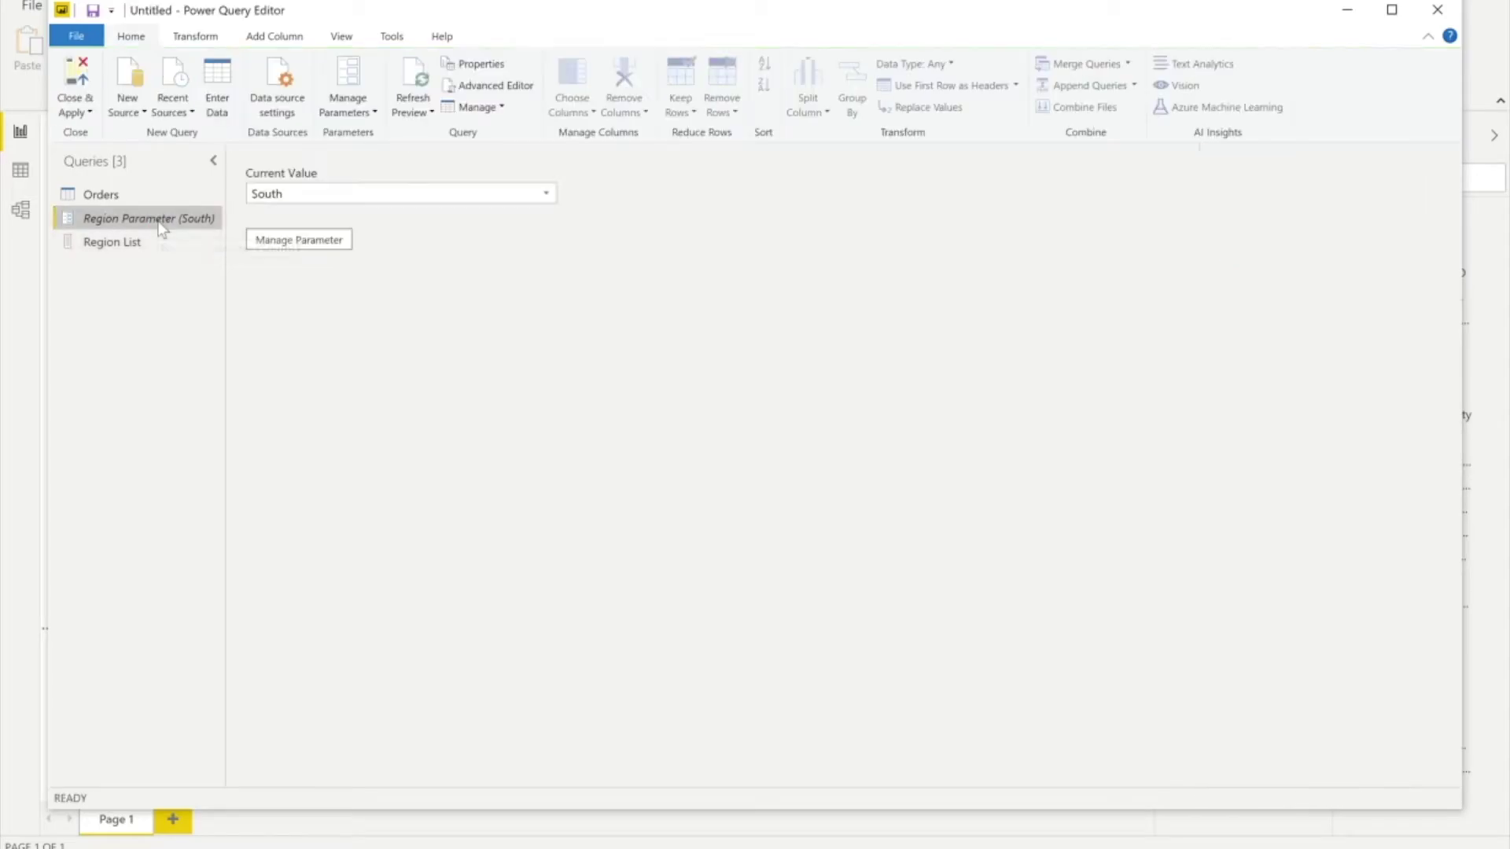
right_click(159, 222)
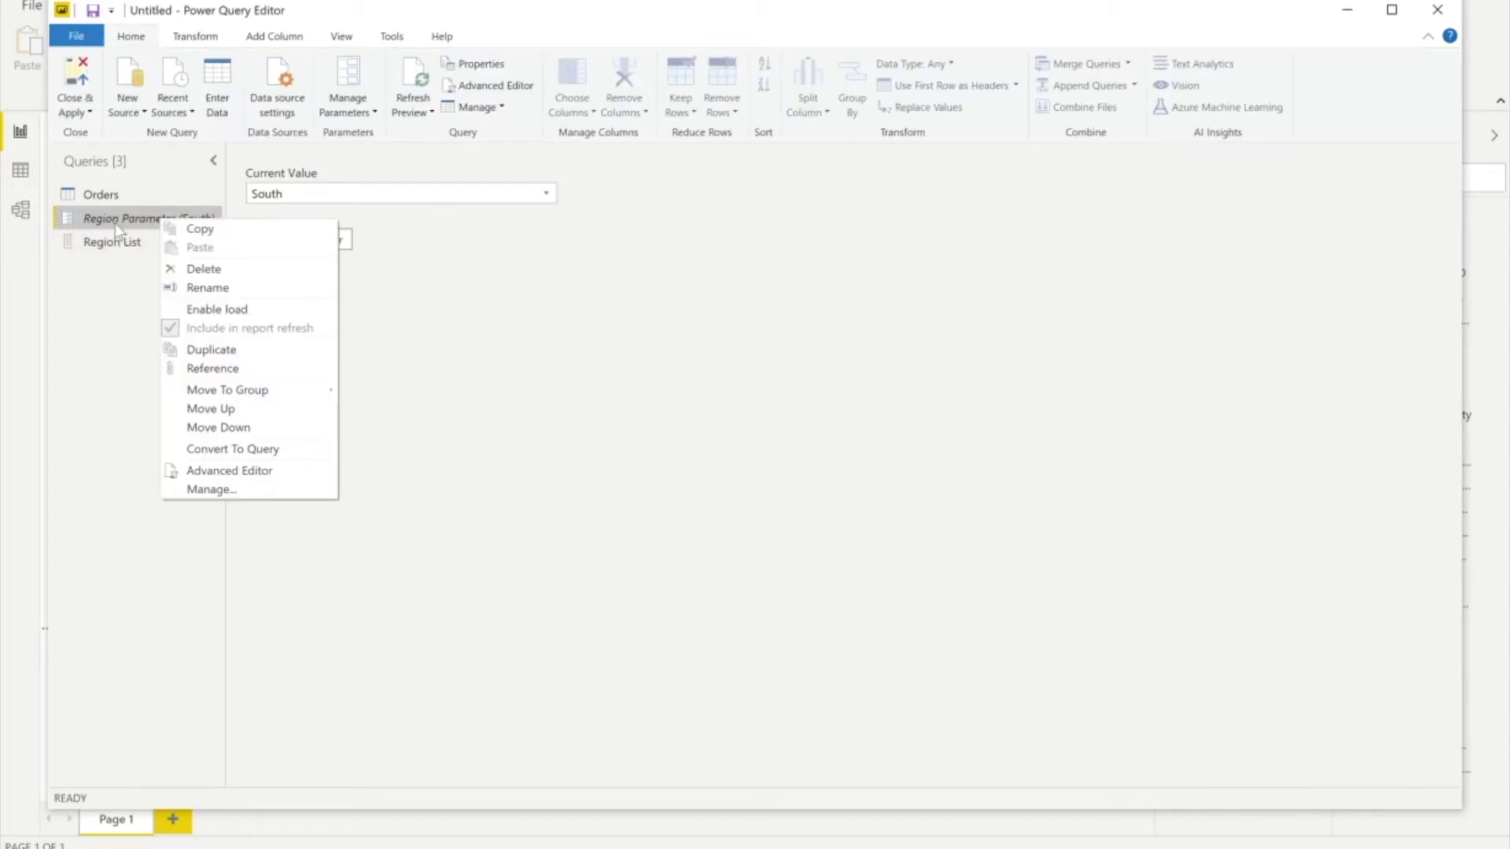
left_click(116, 196)
left_click(116, 196)
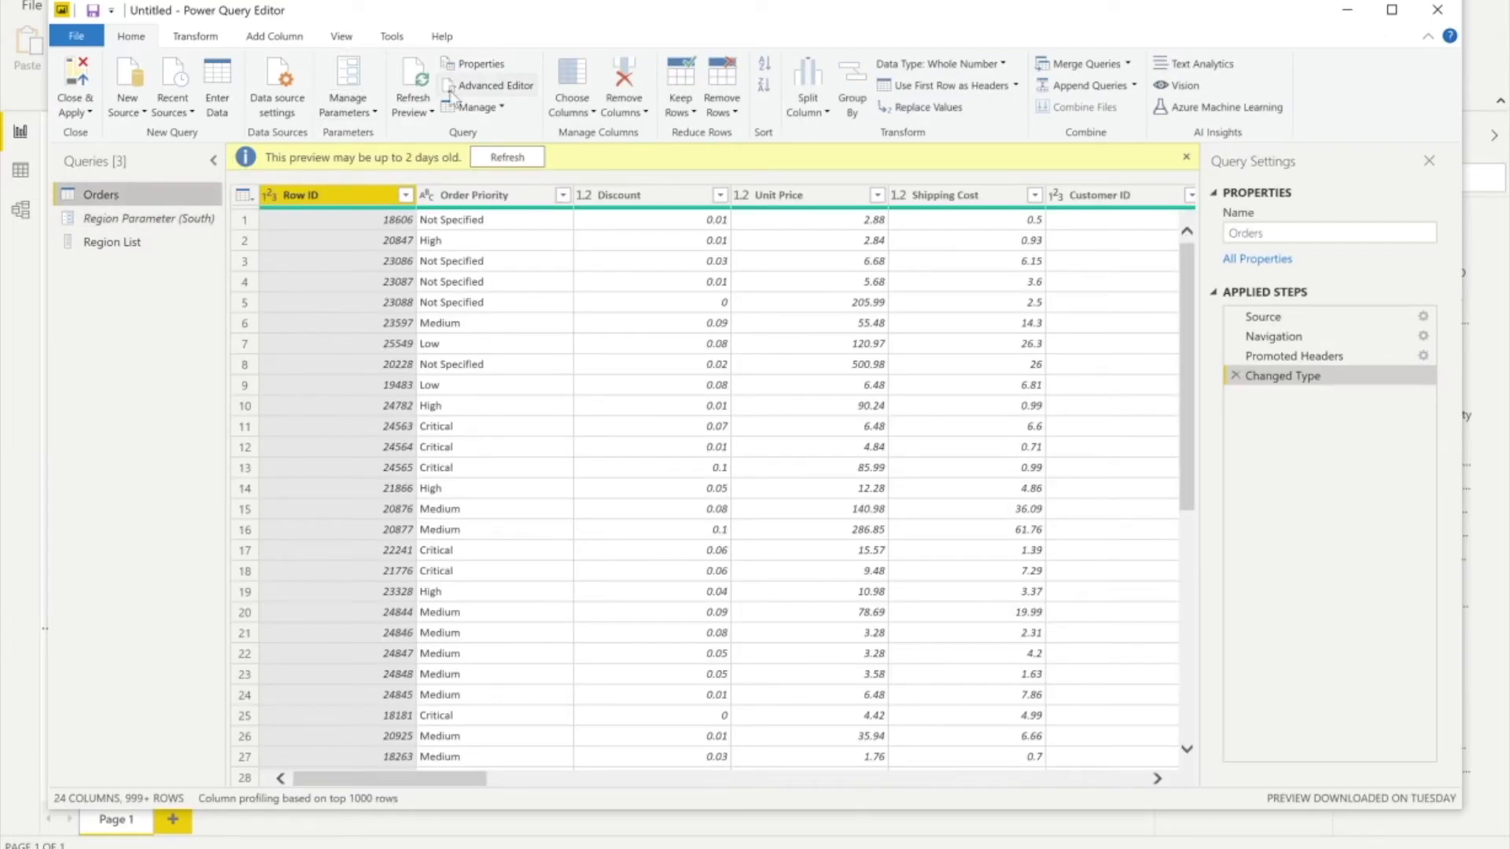
left_click(352, 112)
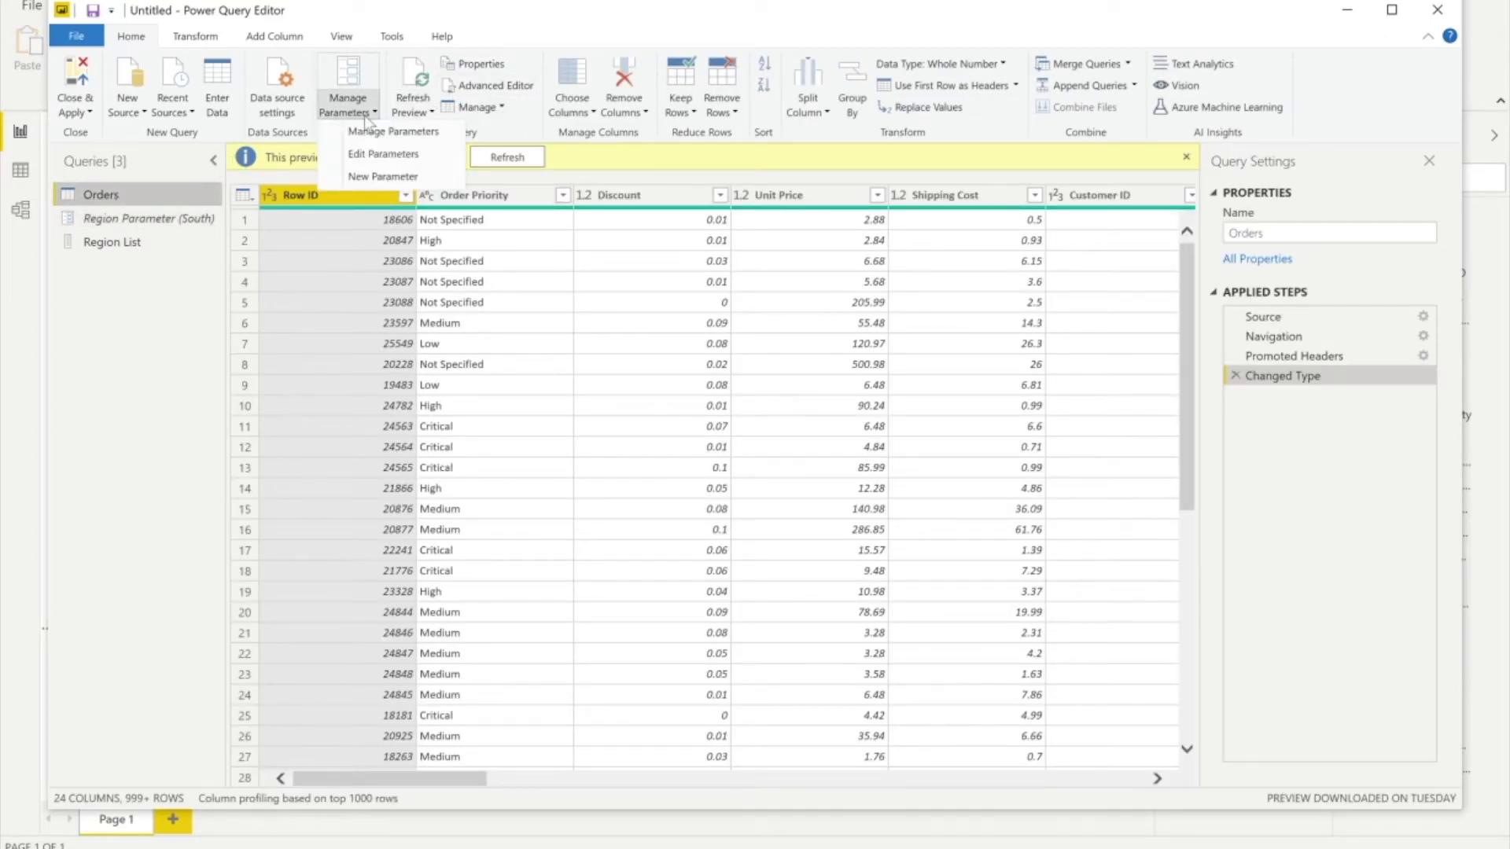
left_click(401, 155)
left_click(745, 407)
left_click(836, 391)
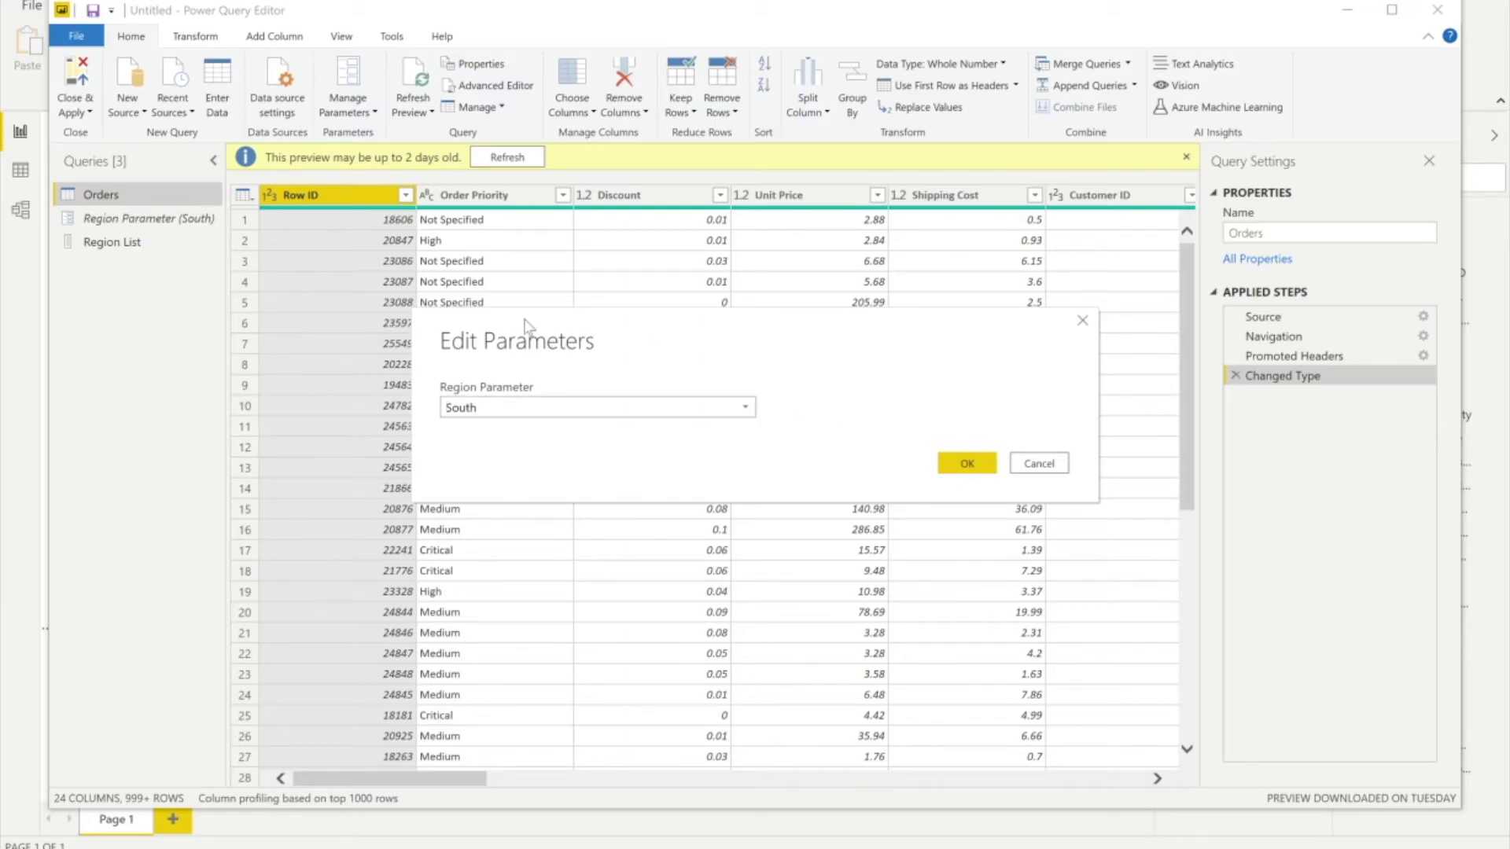
left_click(976, 466)
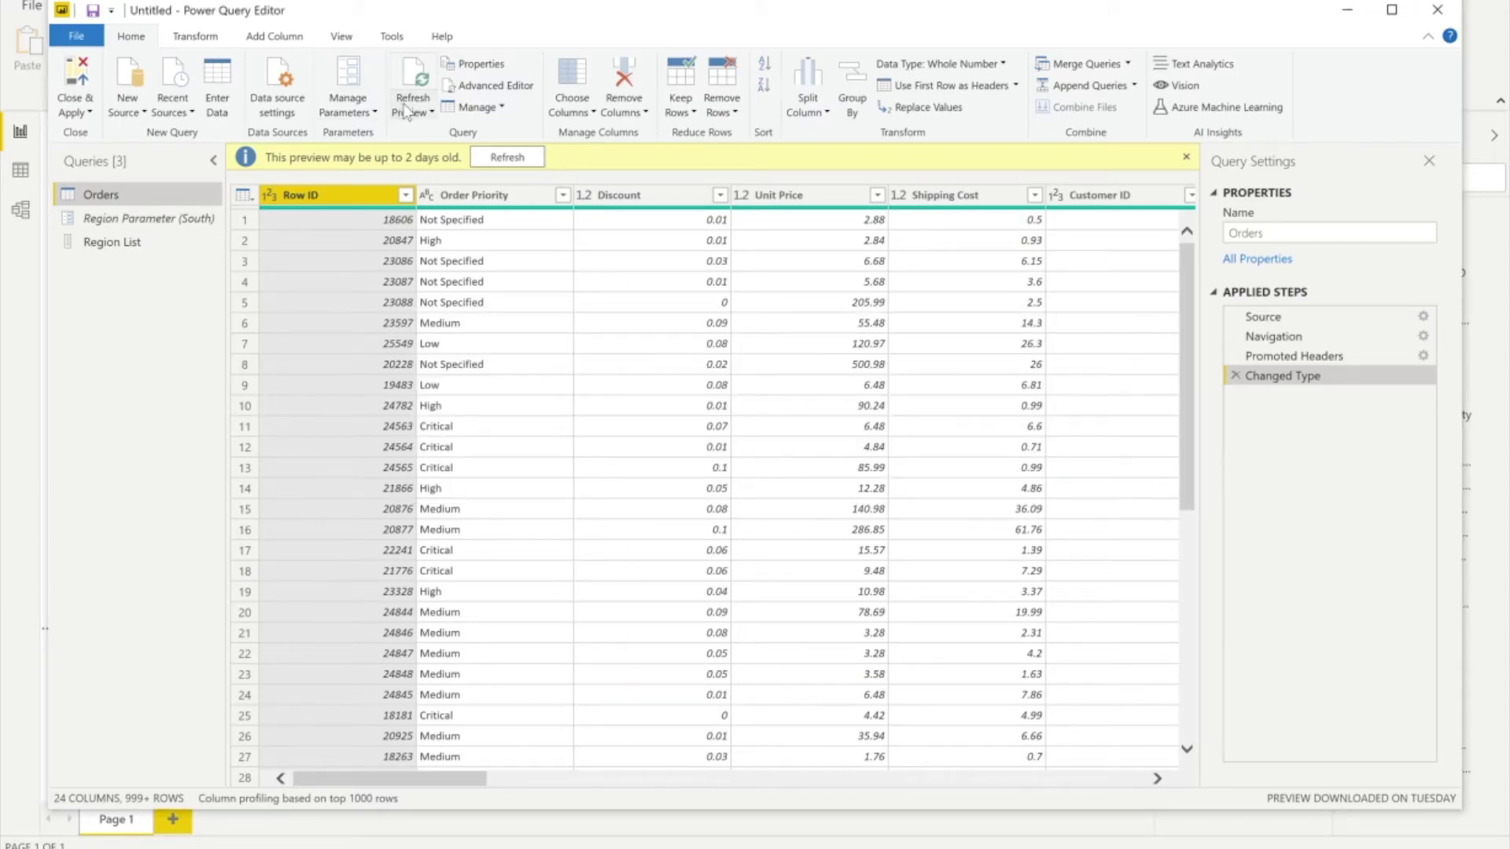
Change the Region Parameter's suggested values to Query, using the Region List query as the source
left_click(360, 113)
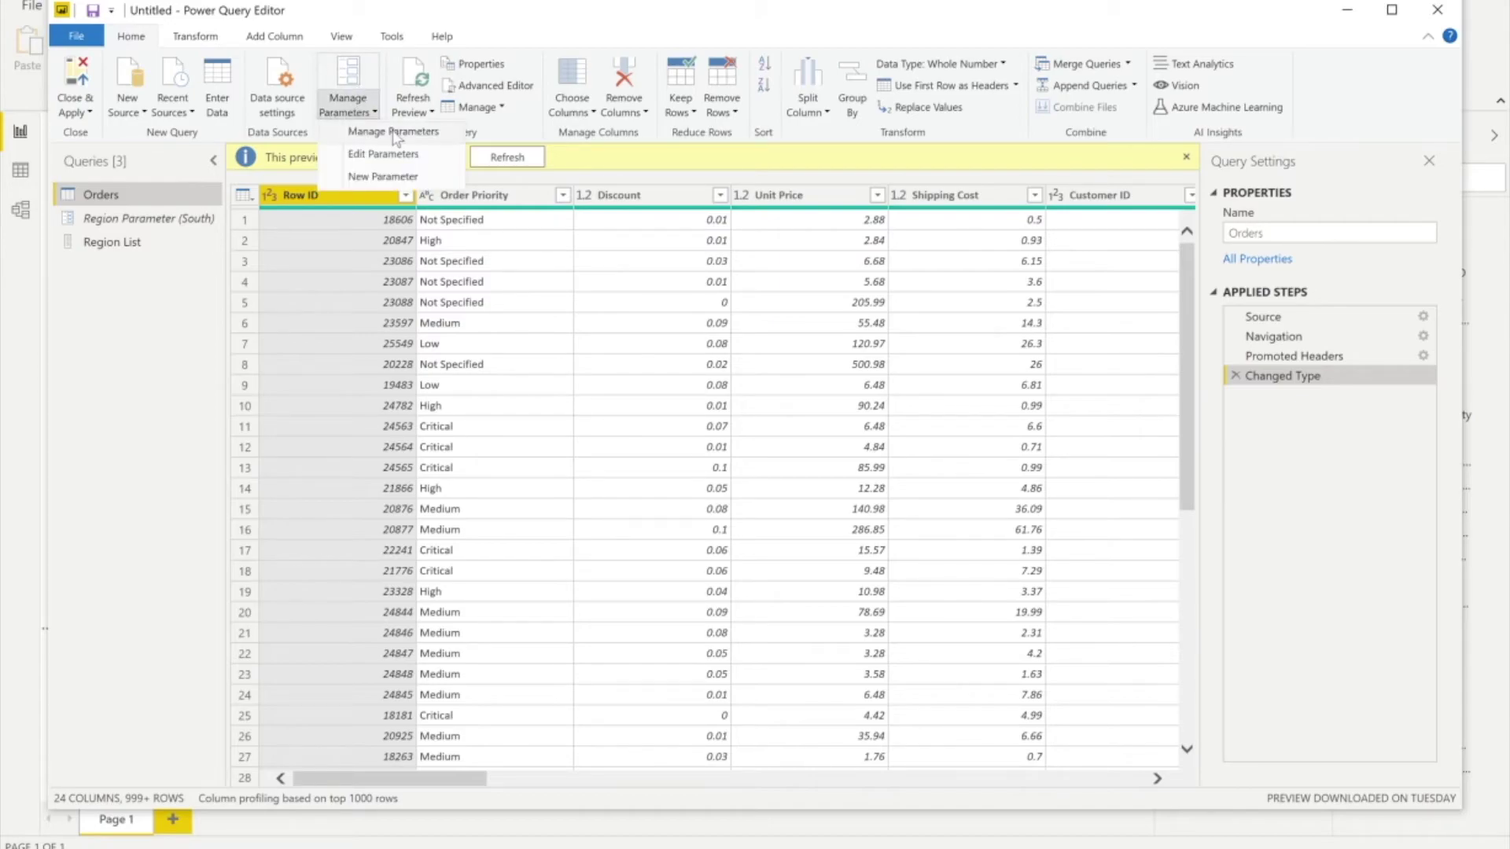
left_click(400, 135)
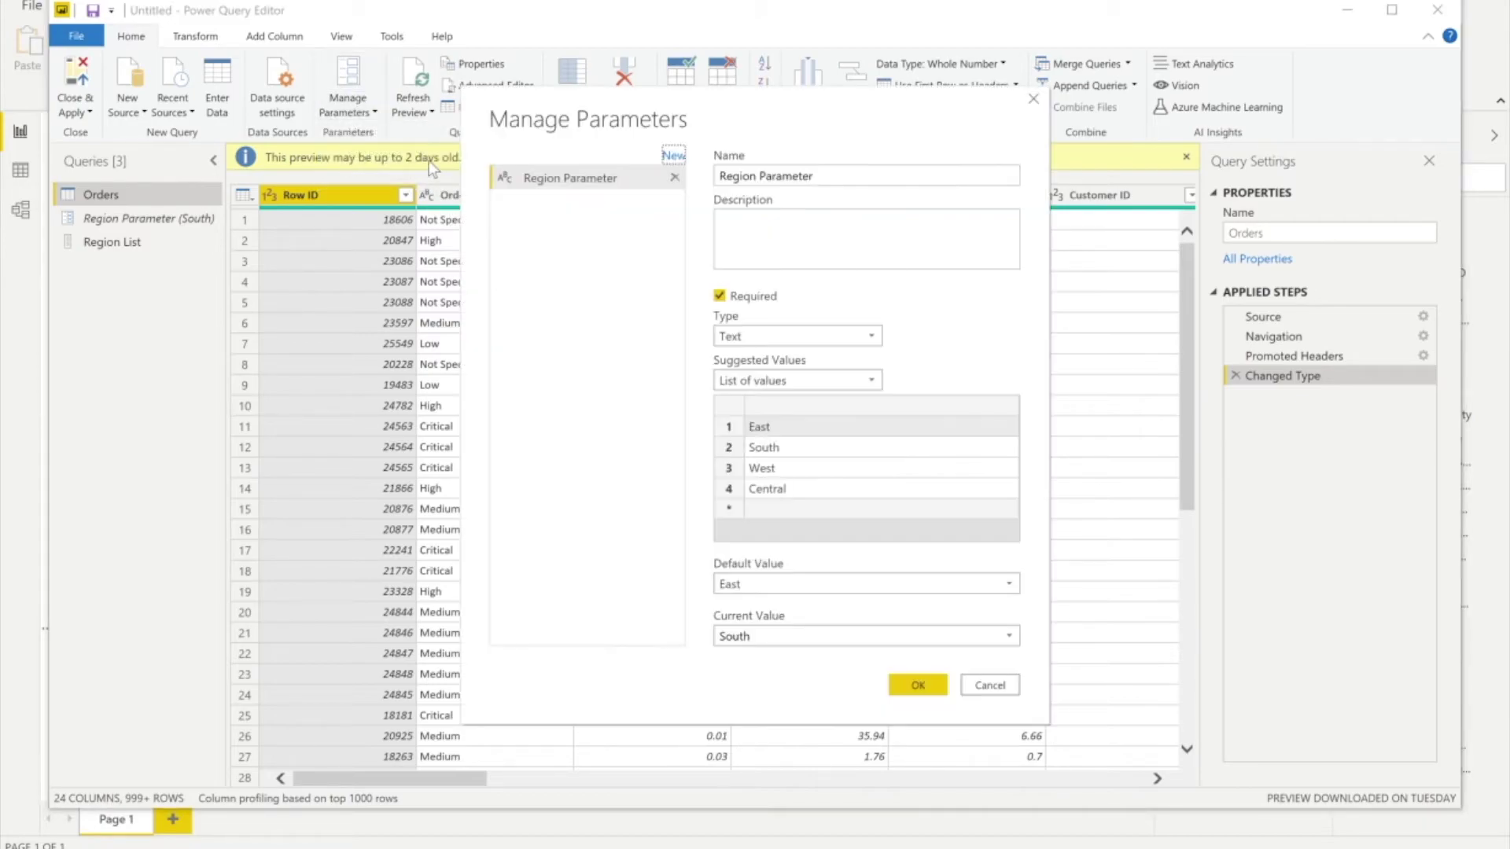
left_click(834, 389)
left_click(795, 436)
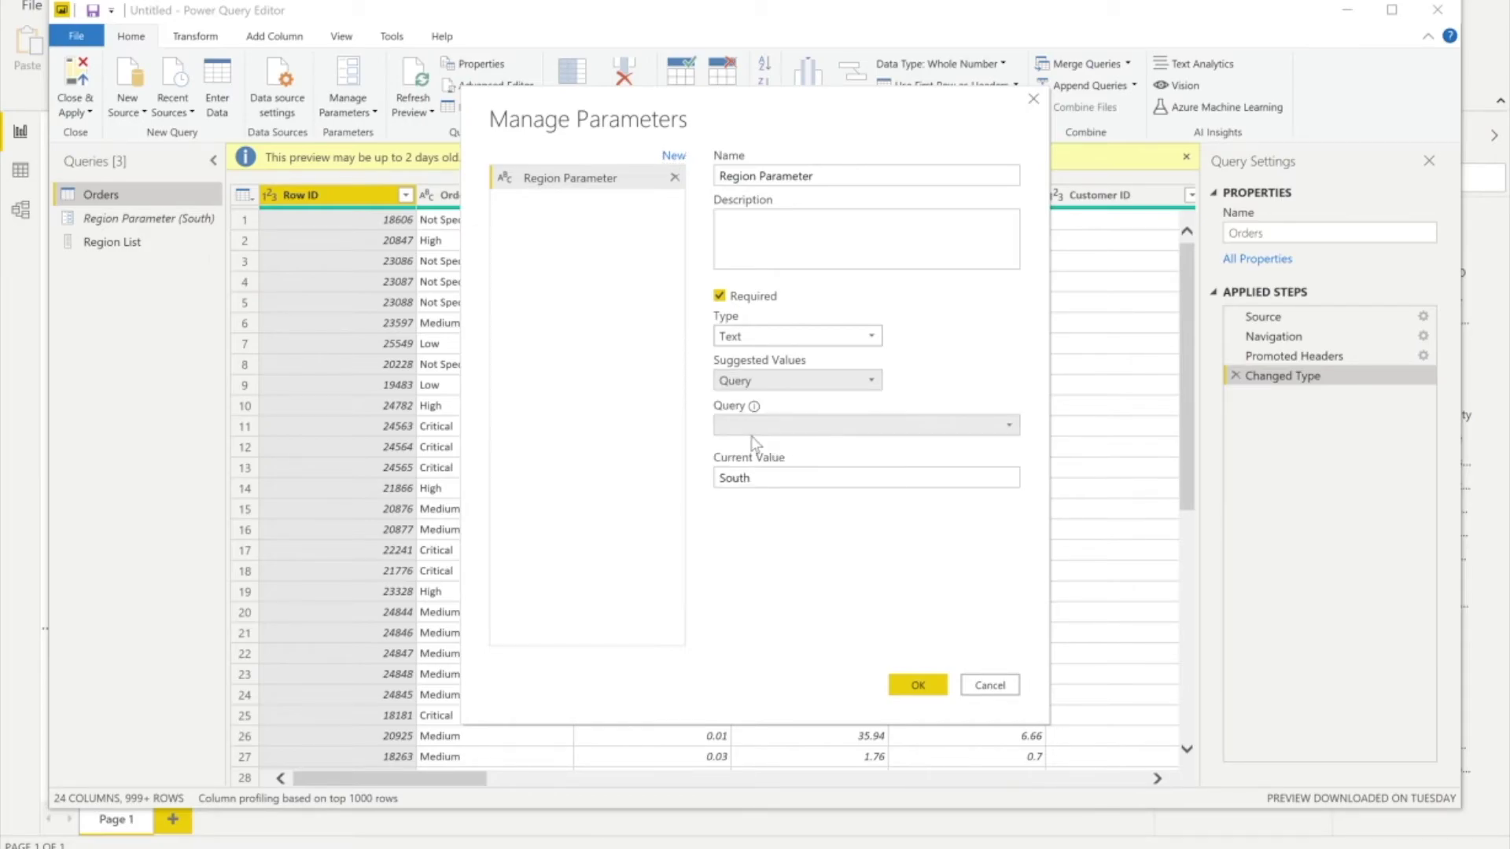
left_click(1013, 426)
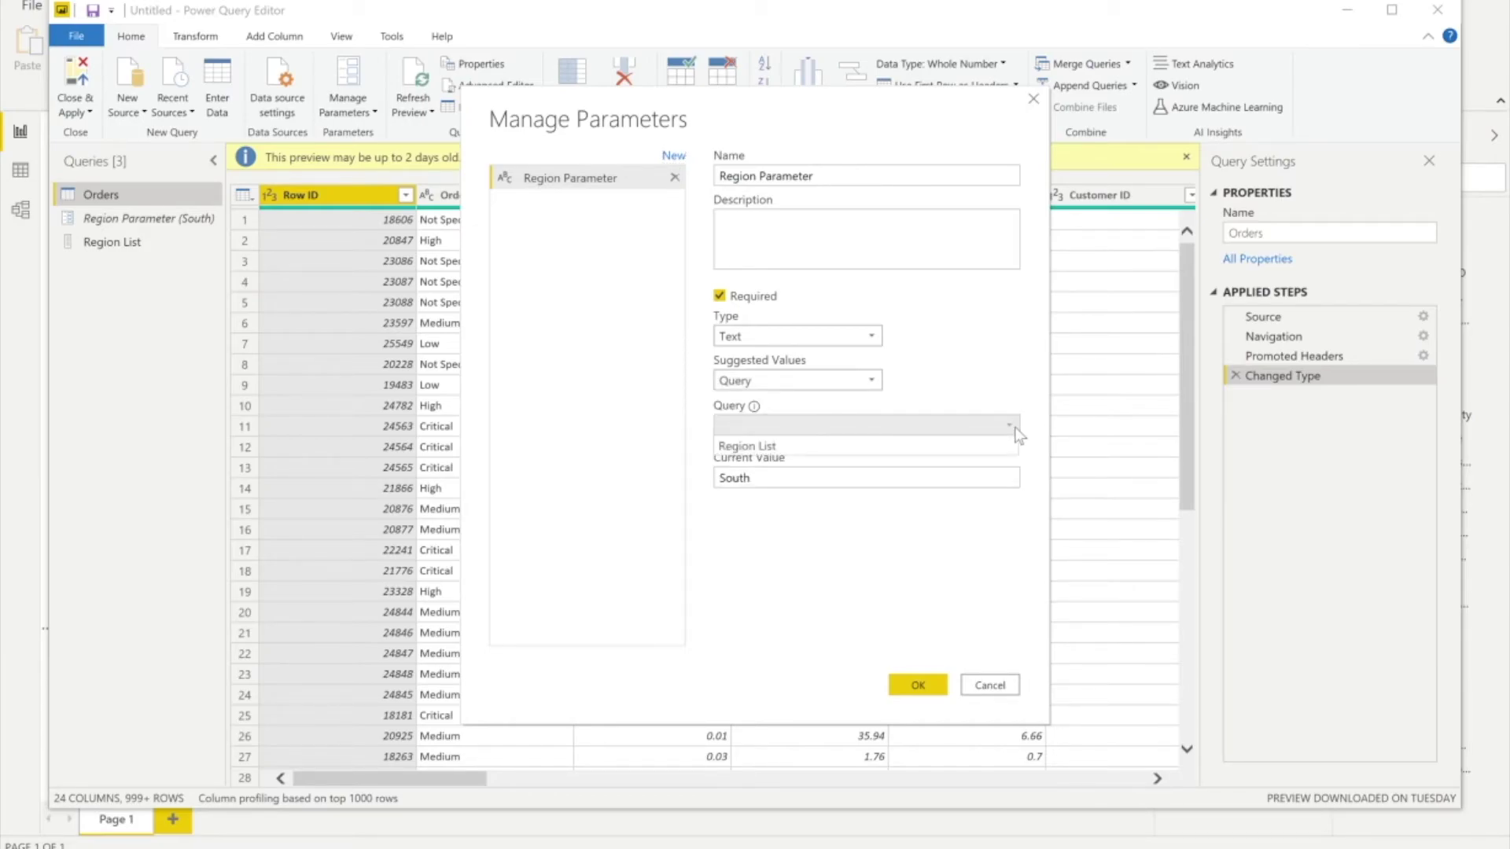
left_click(963, 446)
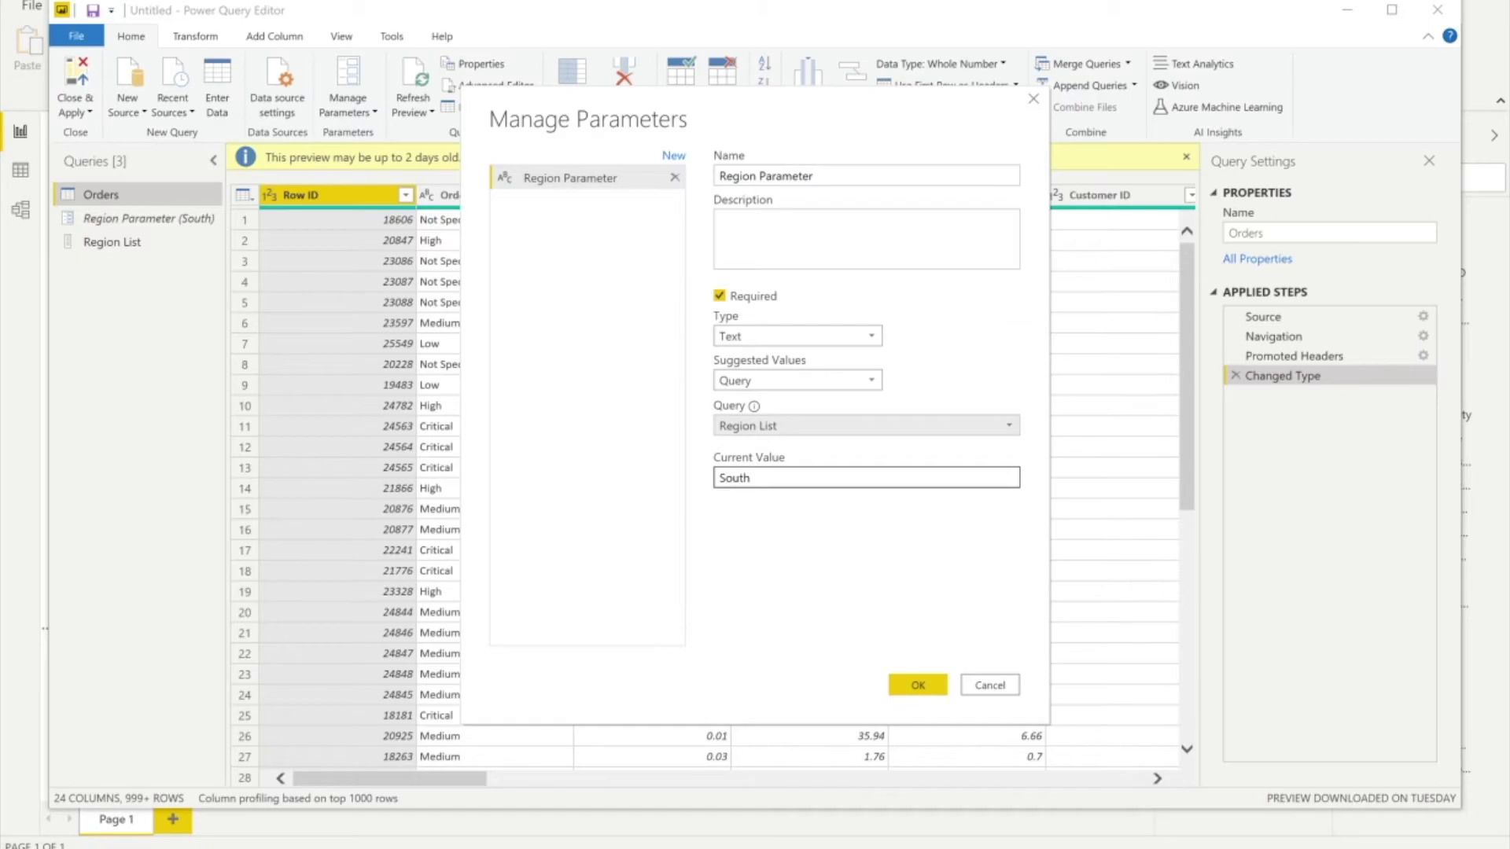
key("Tab")
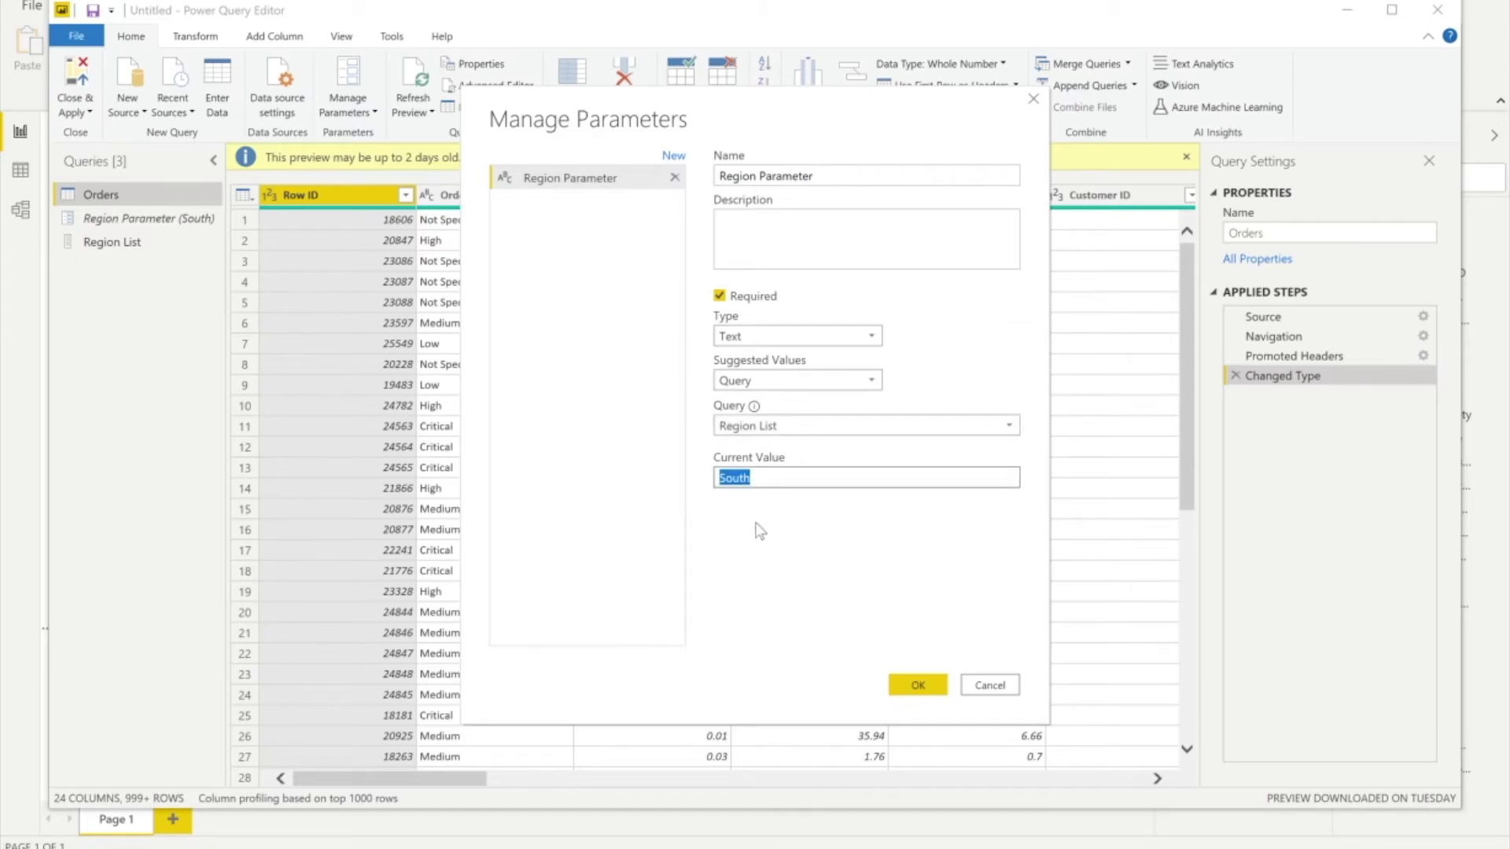
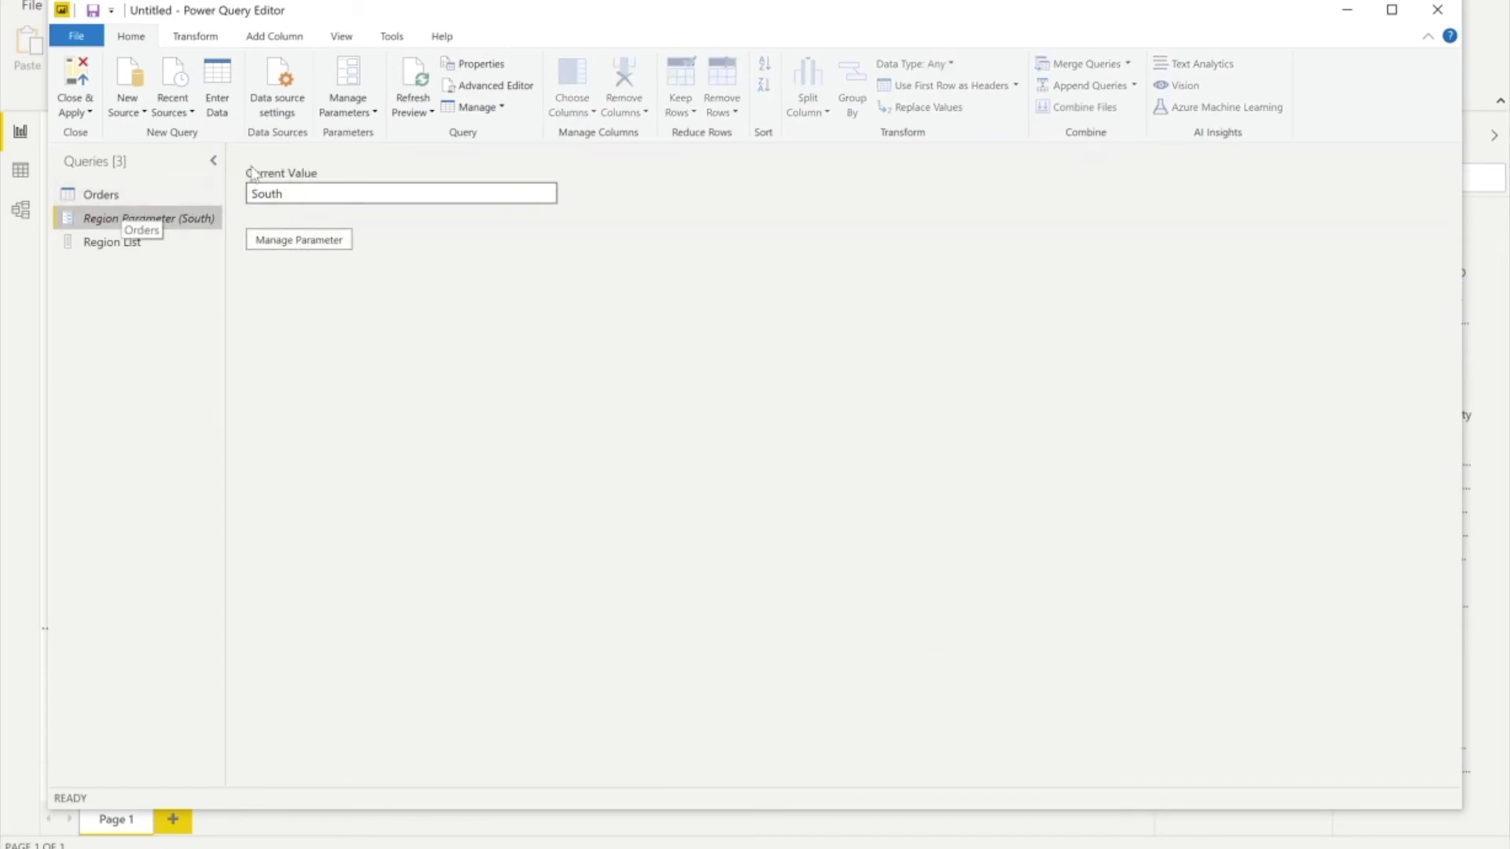
Filter the Orders query to keep rows where Region equals the parameter Region Parameter
left_click(130, 197)
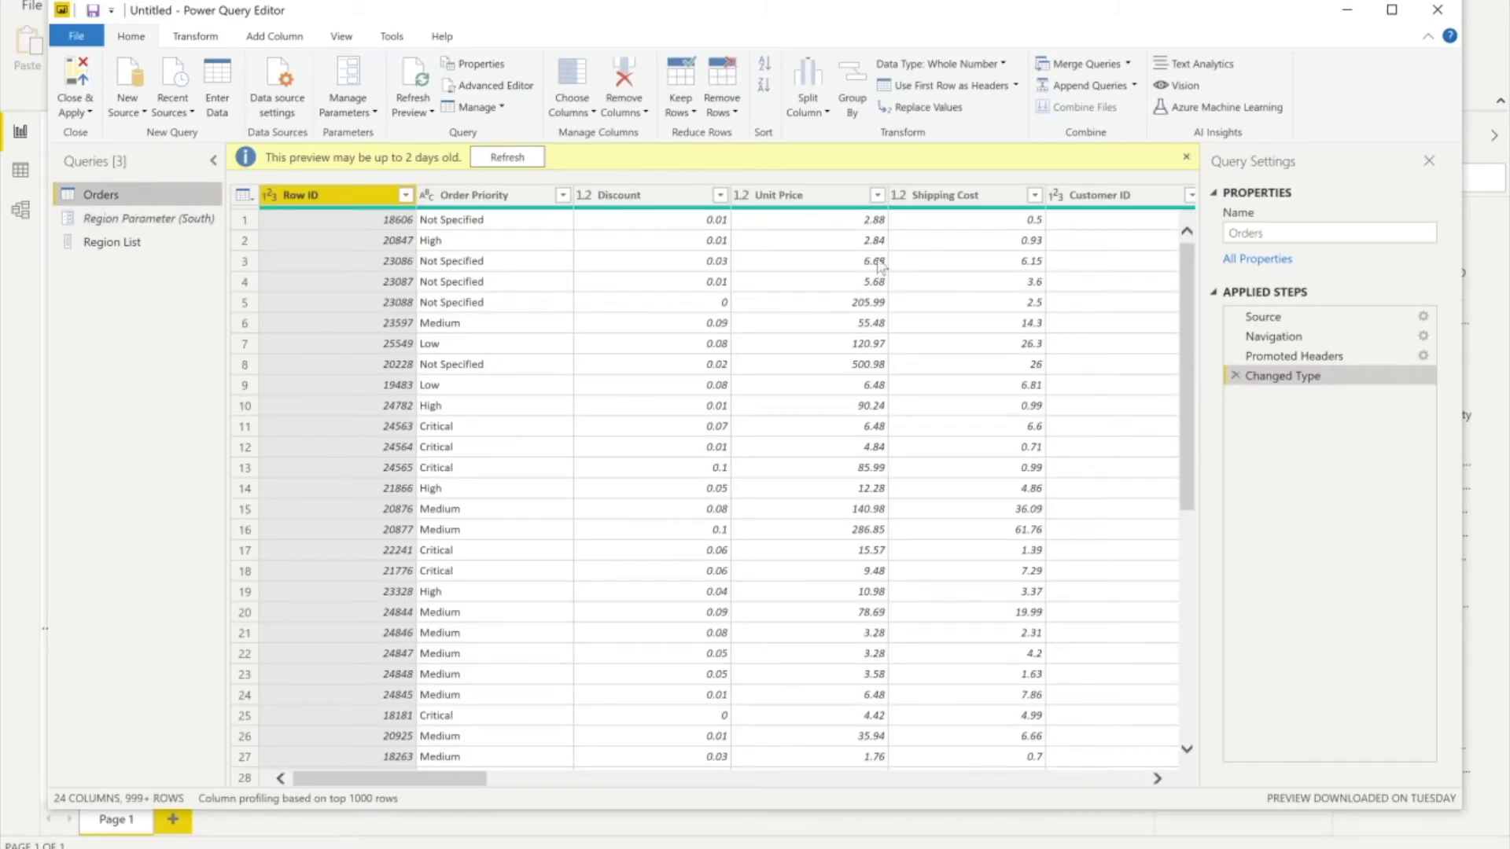
left_click_drag(404, 777, 793, 779)
left_click(1017, 196)
left_click(1019, 197)
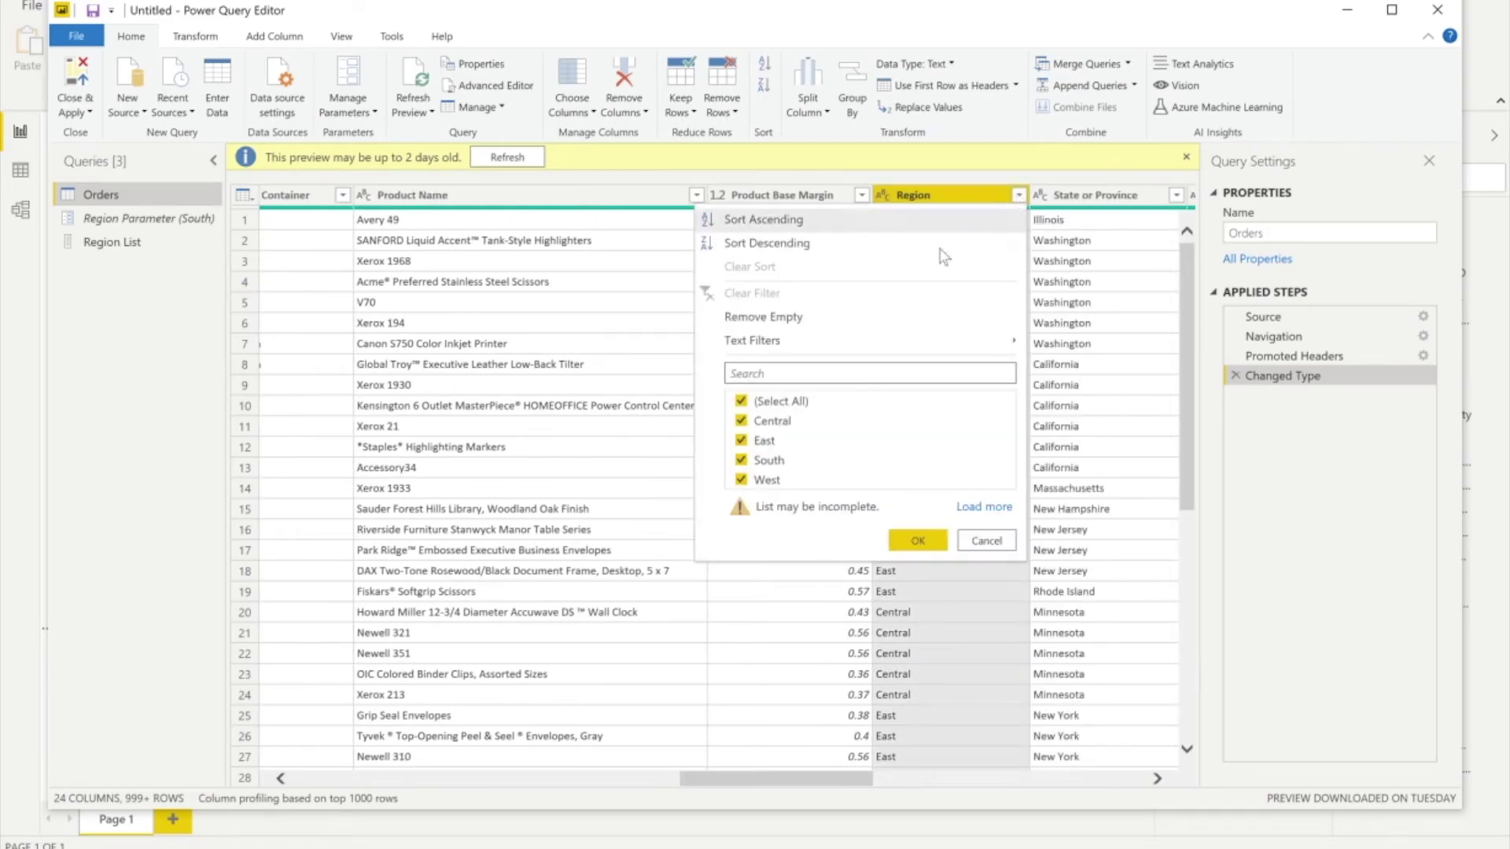
mouse_move(1004, 346)
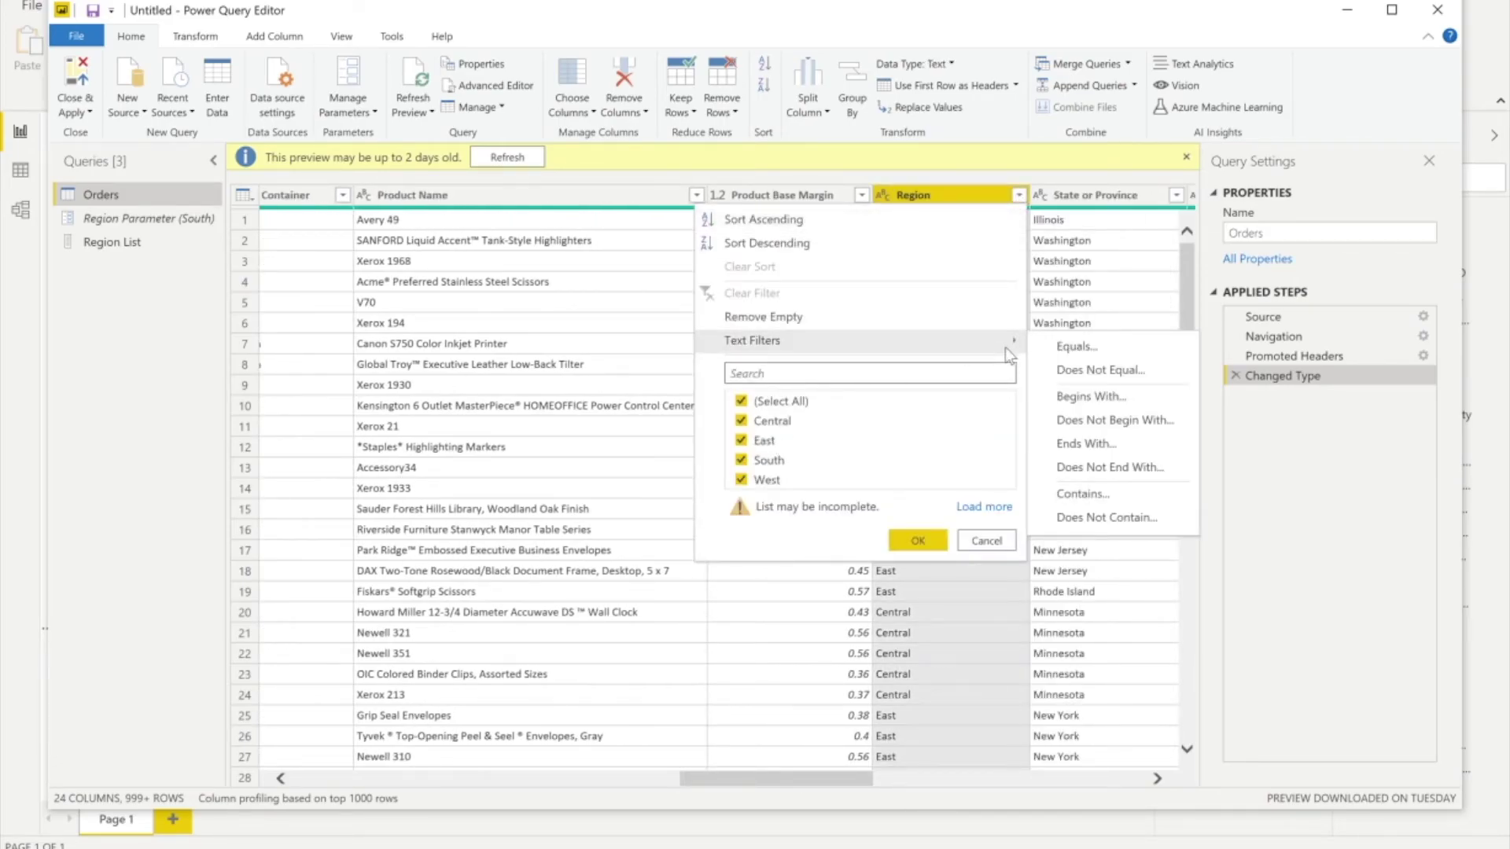
left_click(1082, 346)
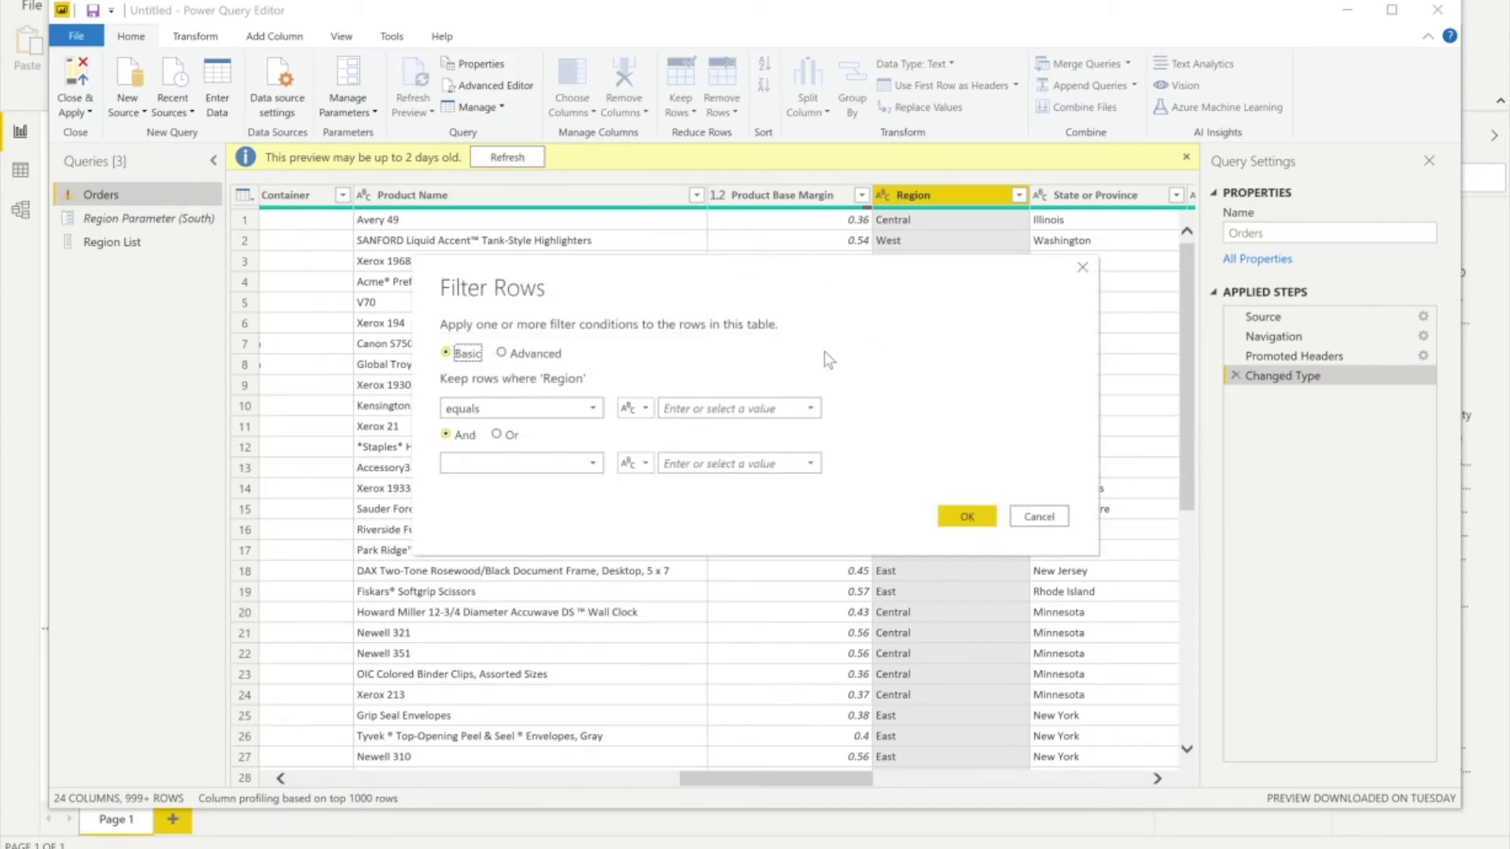
left_click(635, 408)
left_click(650, 443)
left_click(778, 409)
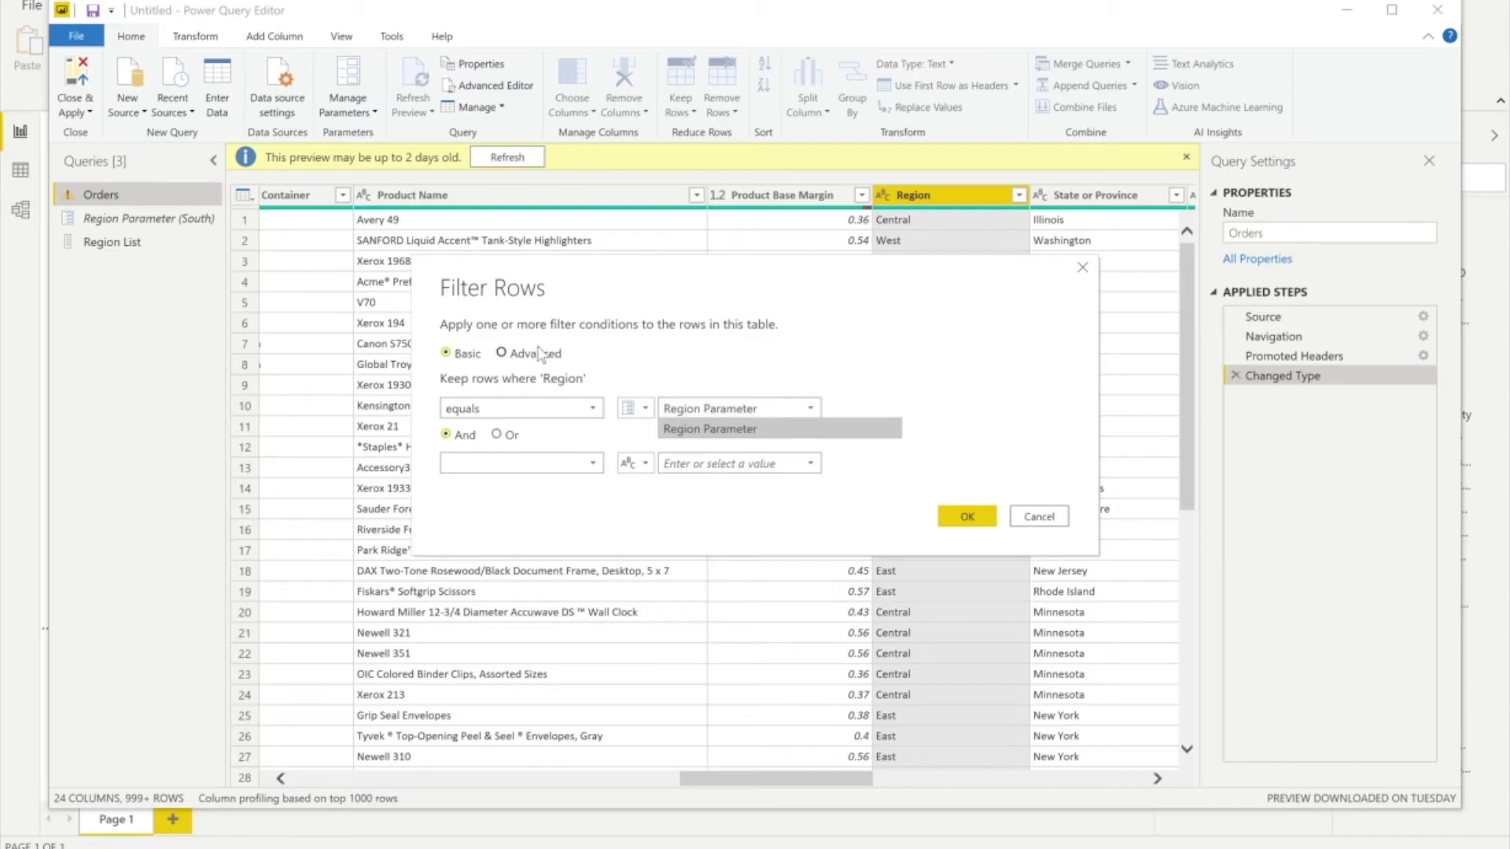
left_click(881, 401)
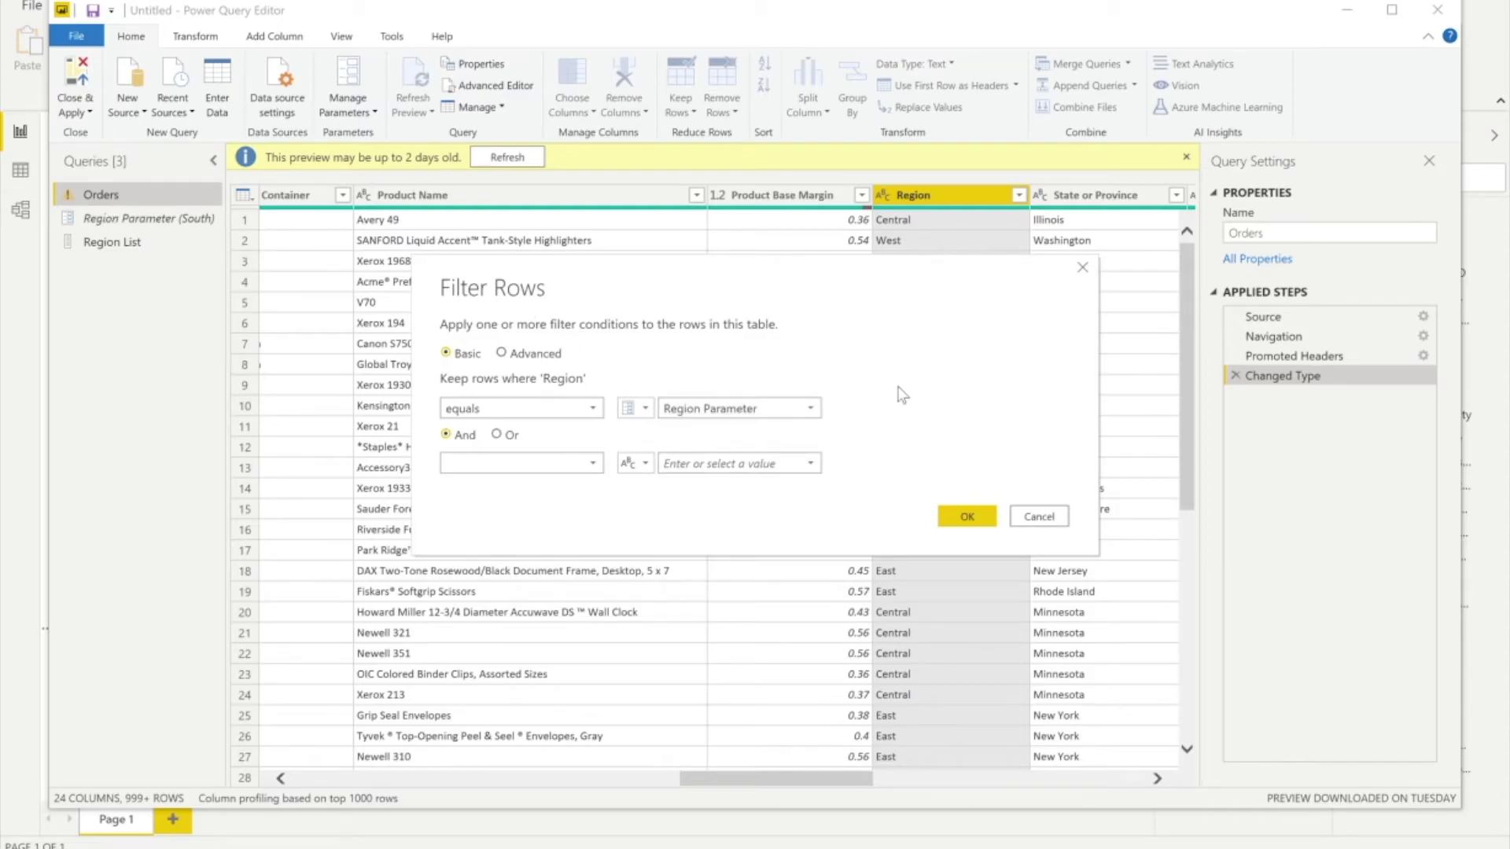
left_click(961, 519)
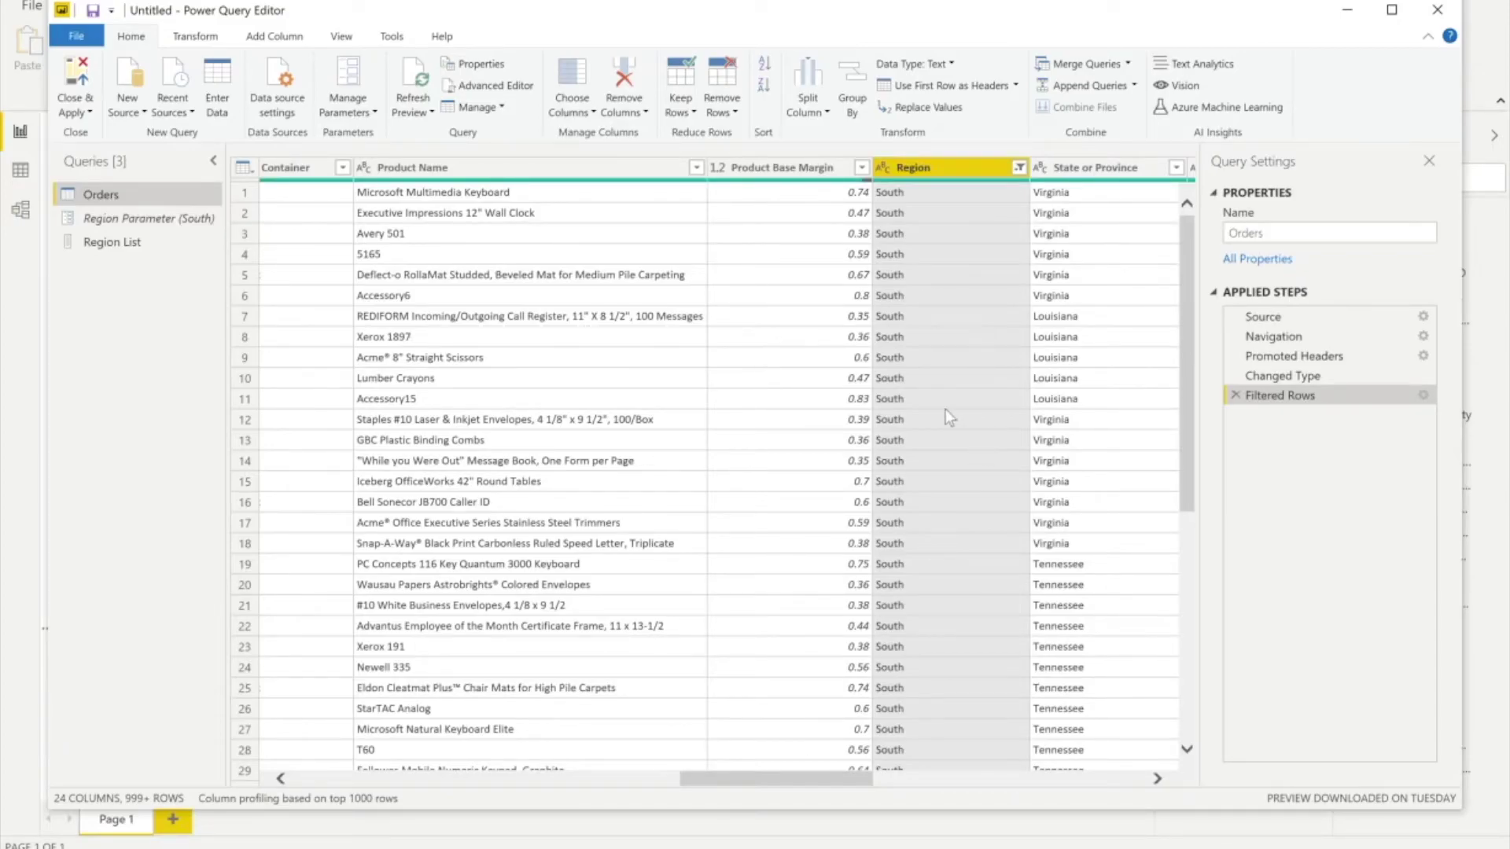
Set the Region Parameter to Central, close the Power Query Editor and apply the pending query changes
left_click(337, 106)
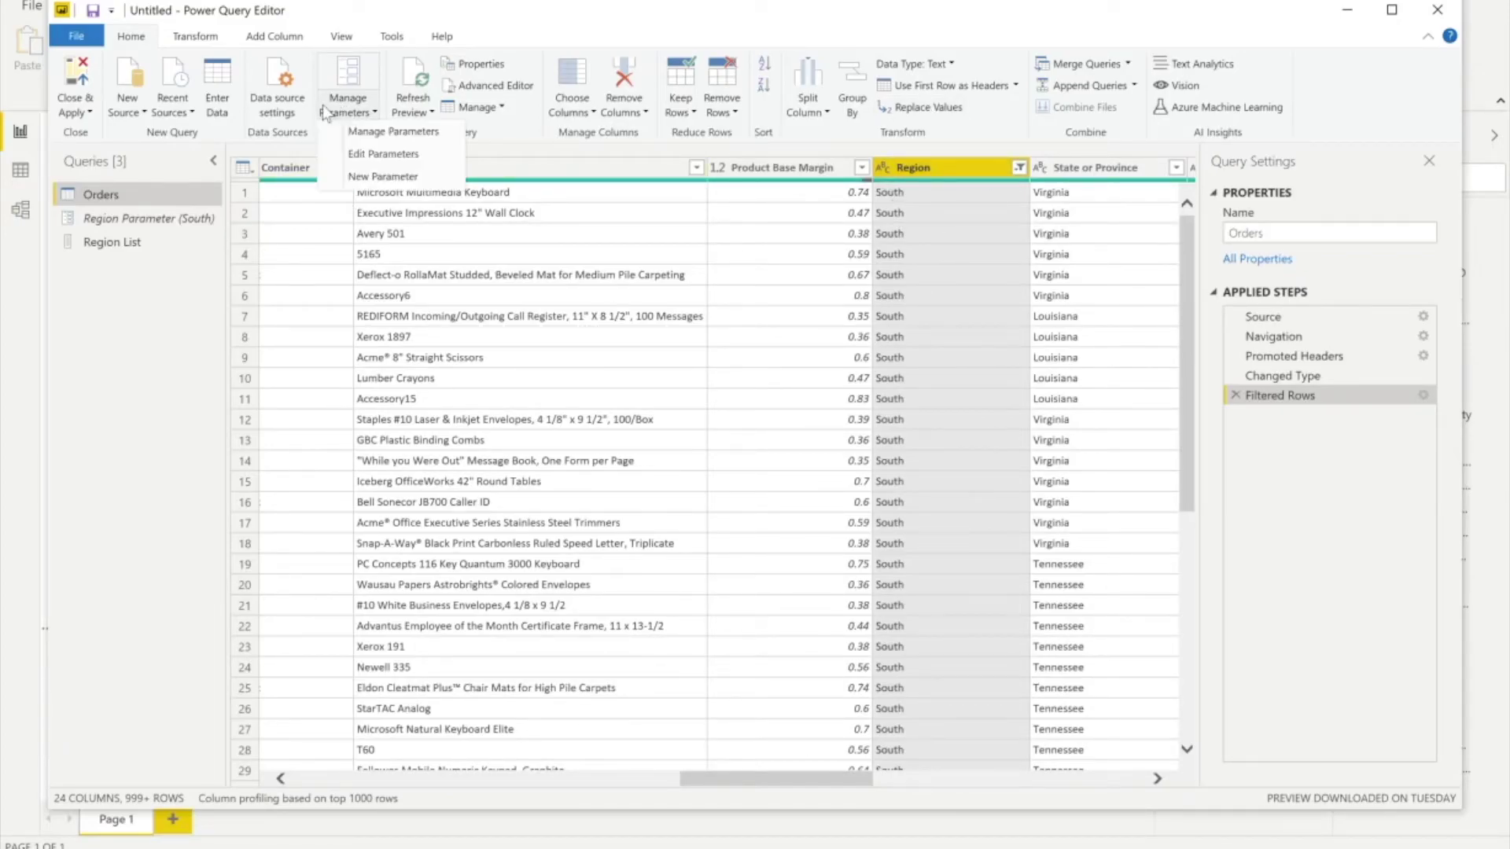
left_click(355, 161)
left_click(744, 407)
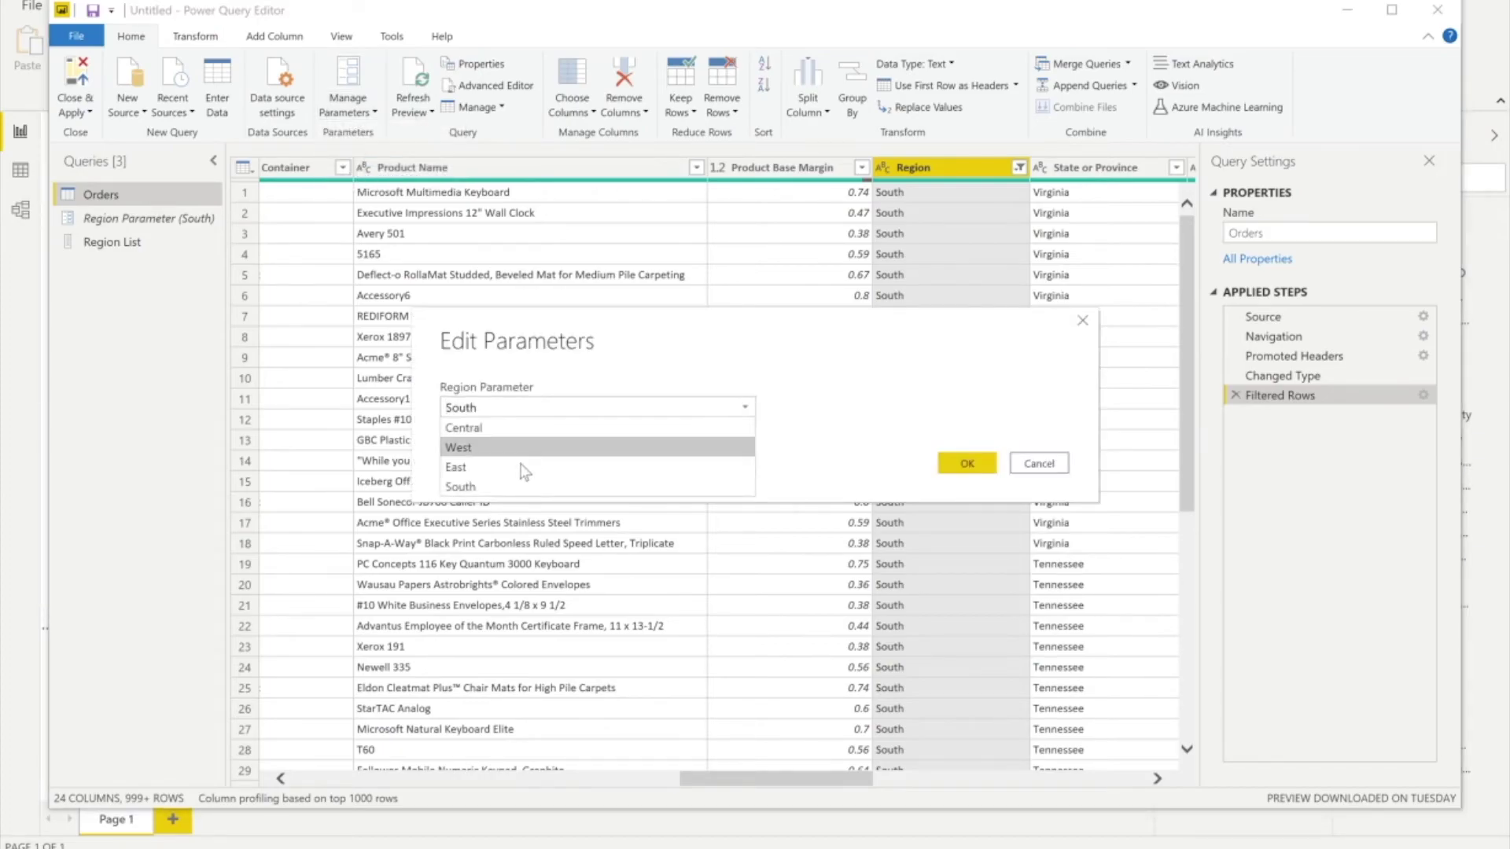
left_click(566, 429)
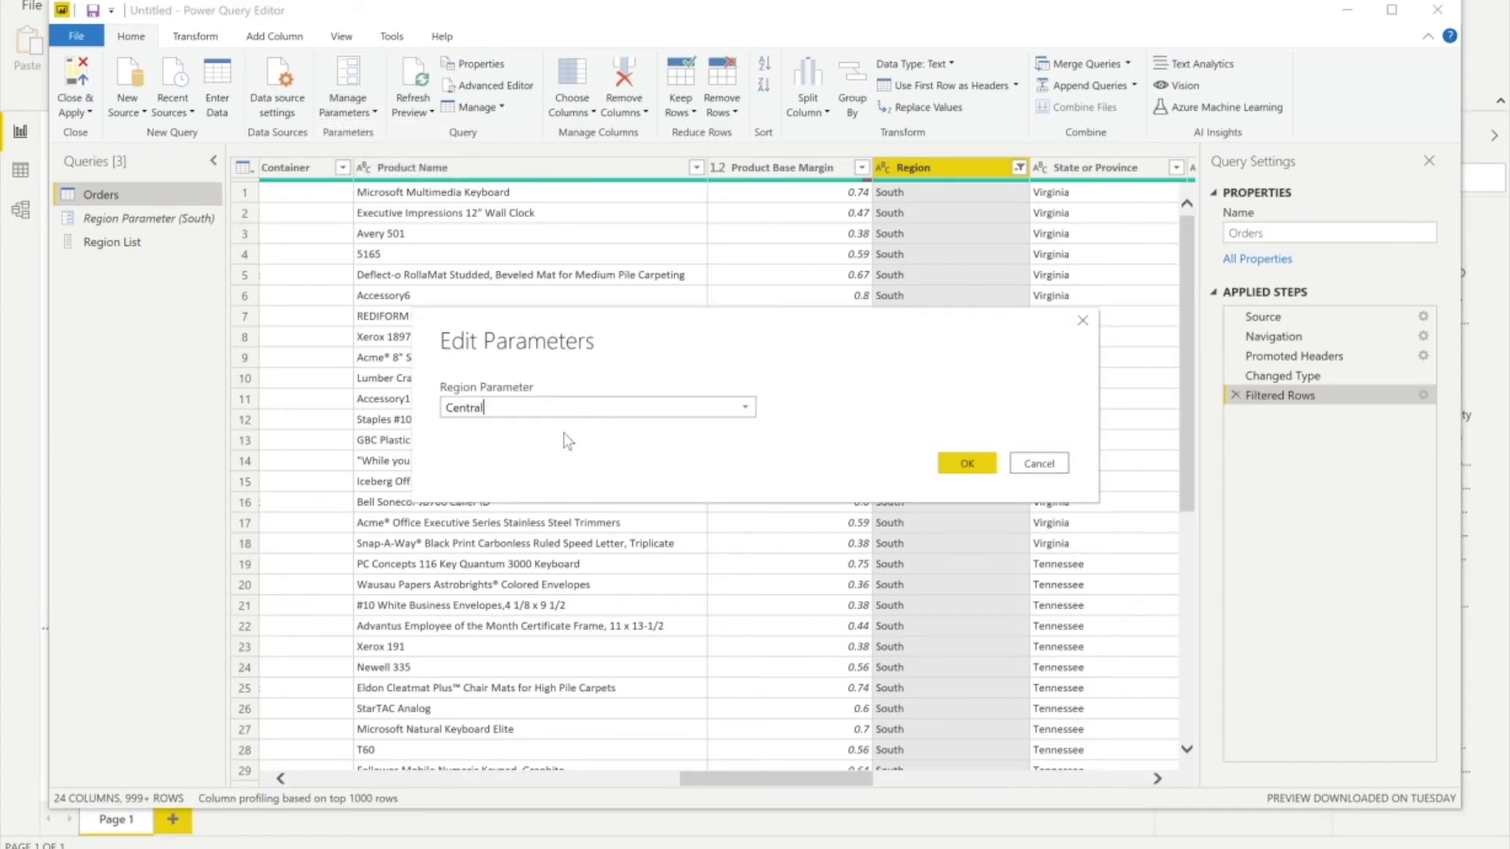
left_click(965, 463)
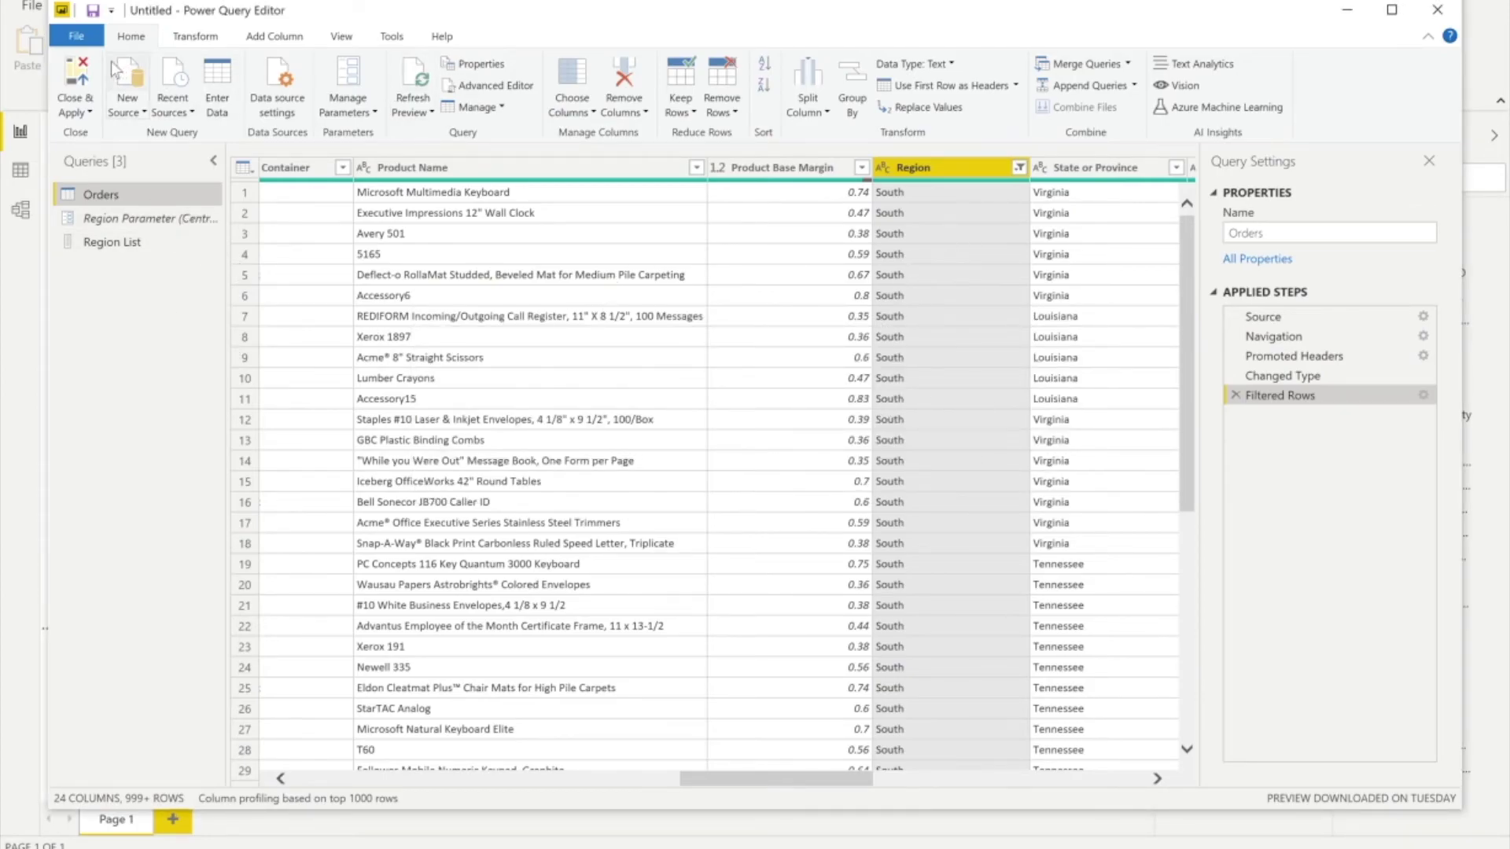
left_click(69, 71)
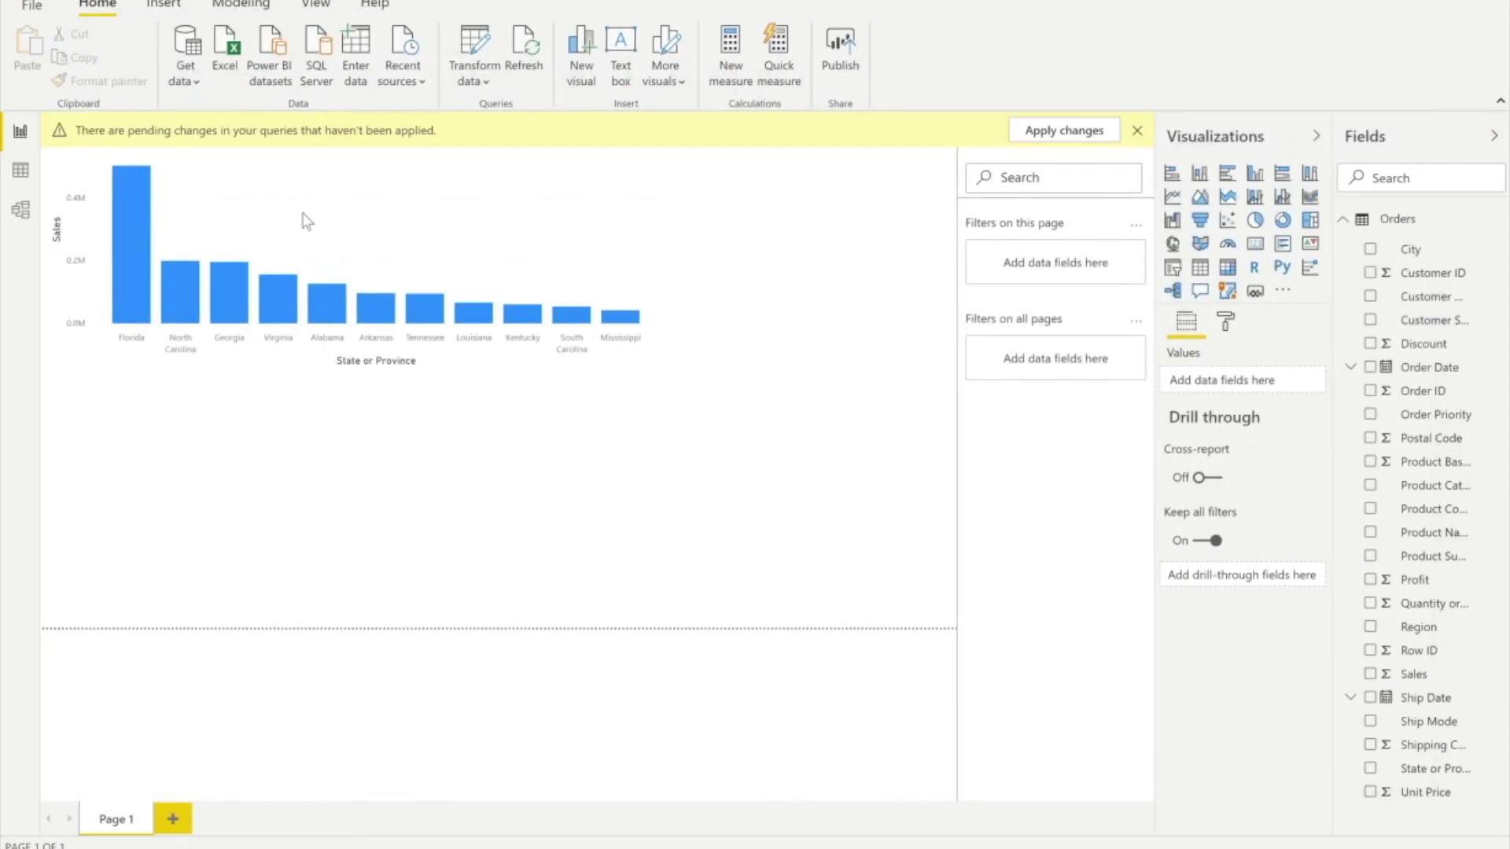
left_click(1064, 130)
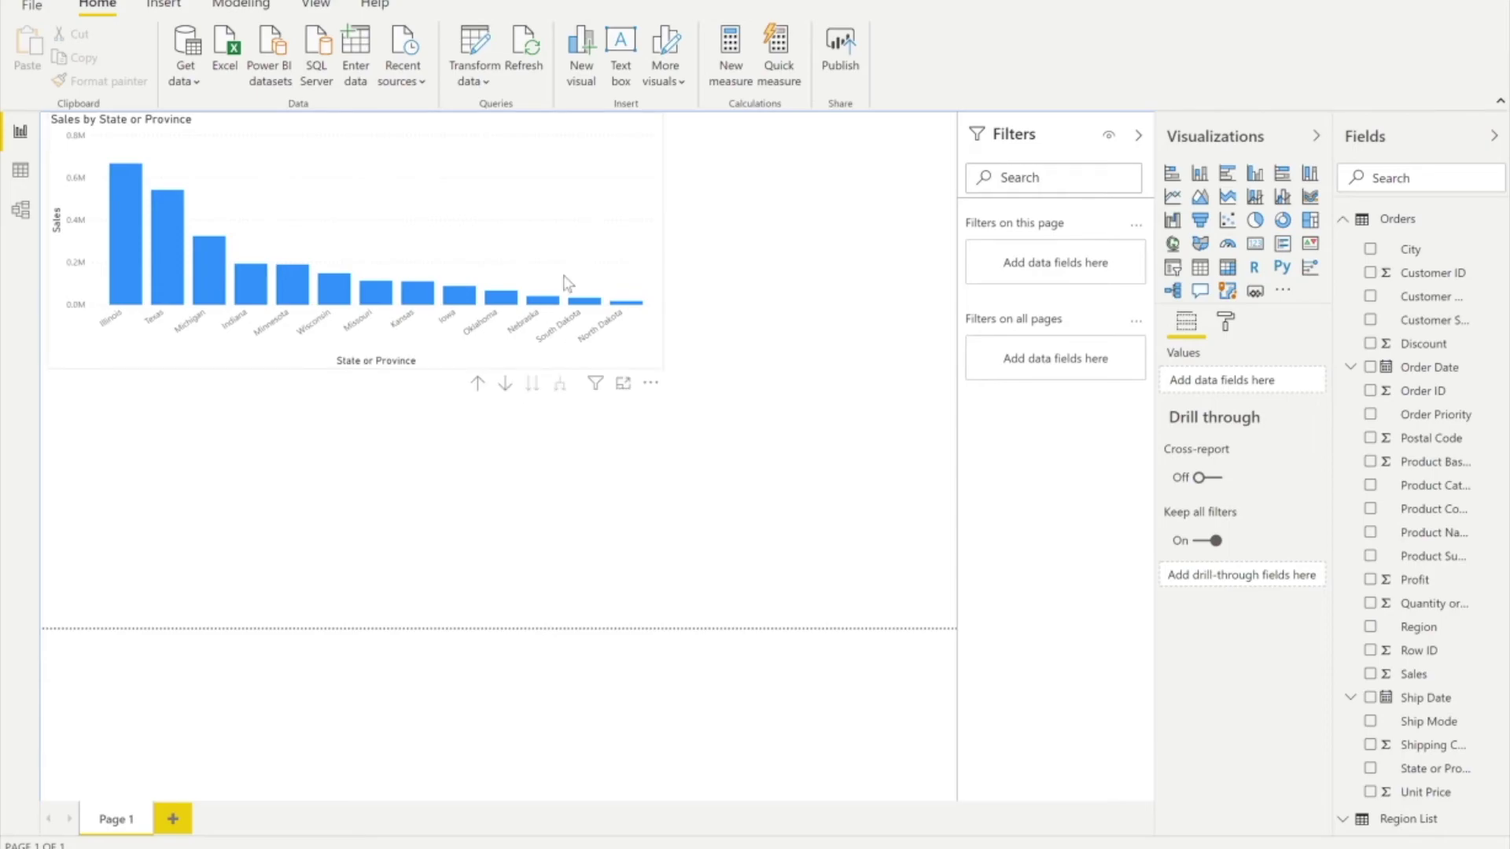
Drill the sales chart up to Region, and expand it one level to show Region together with State or Province
left_click(492, 303)
left_click(477, 383)
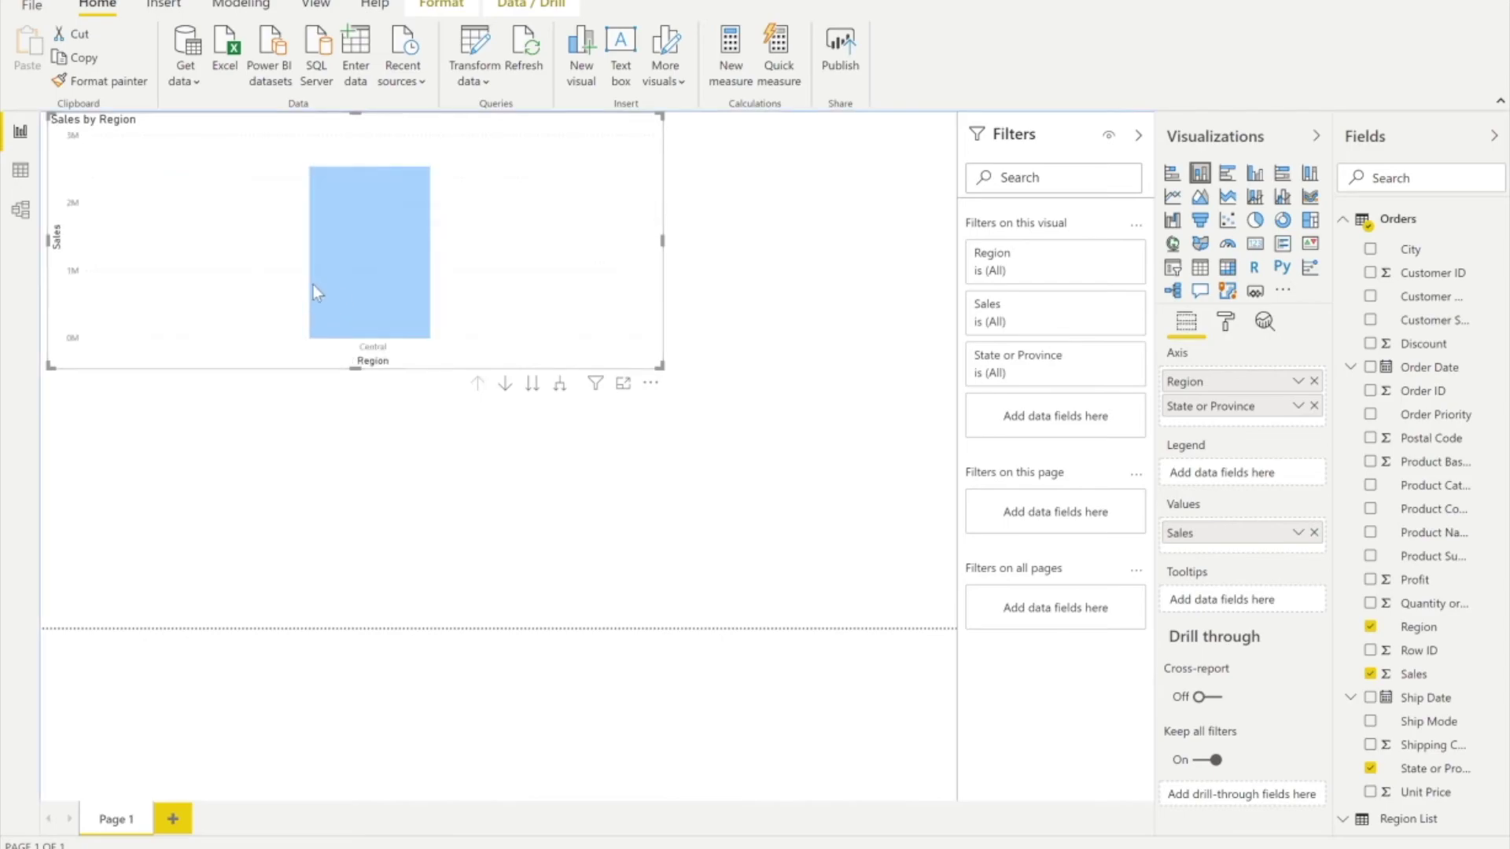
left_click(498, 283)
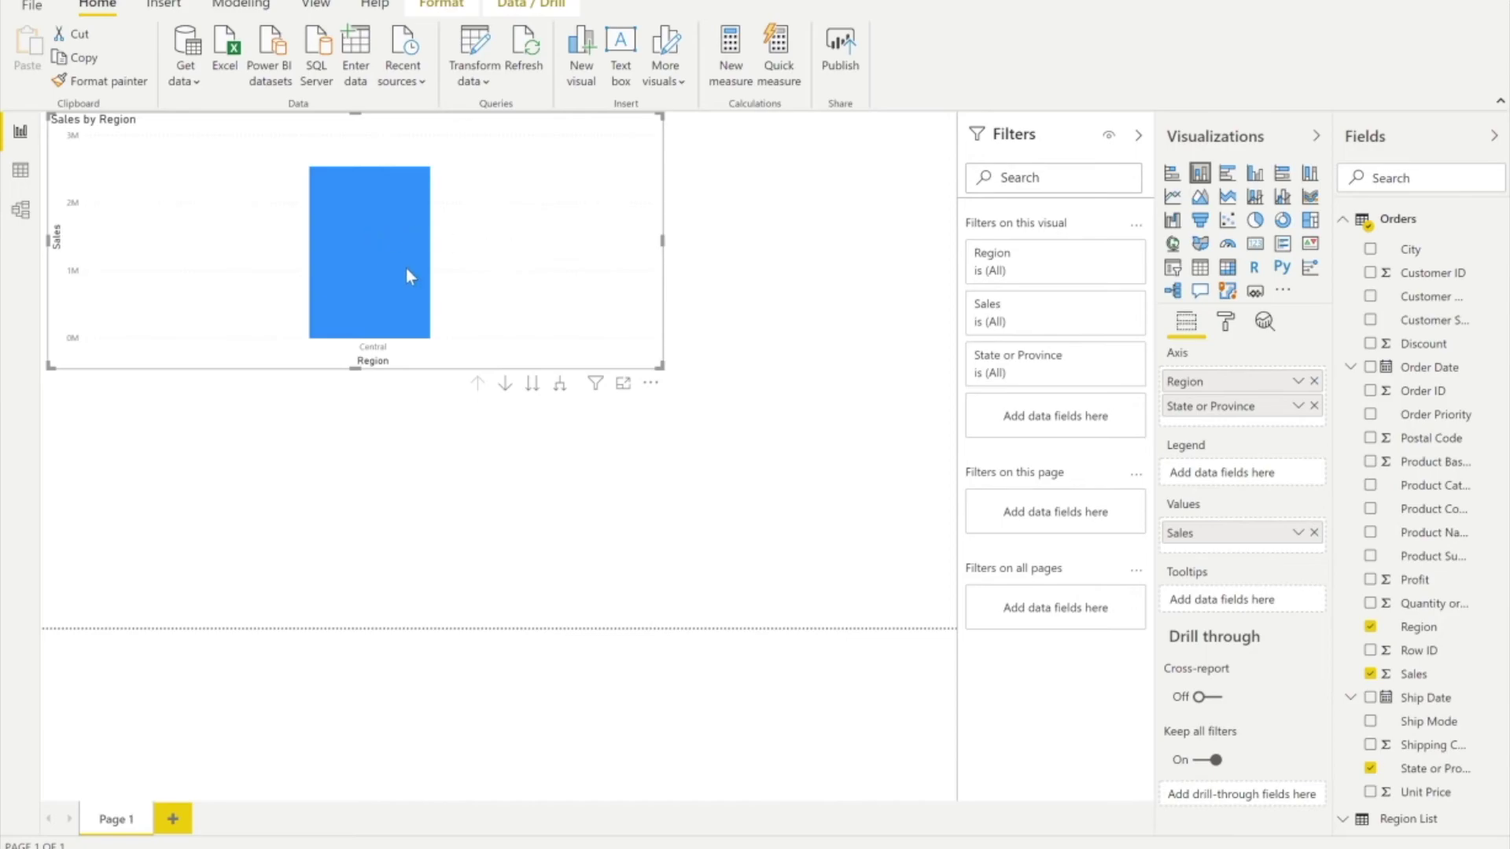
left_click(559, 386)
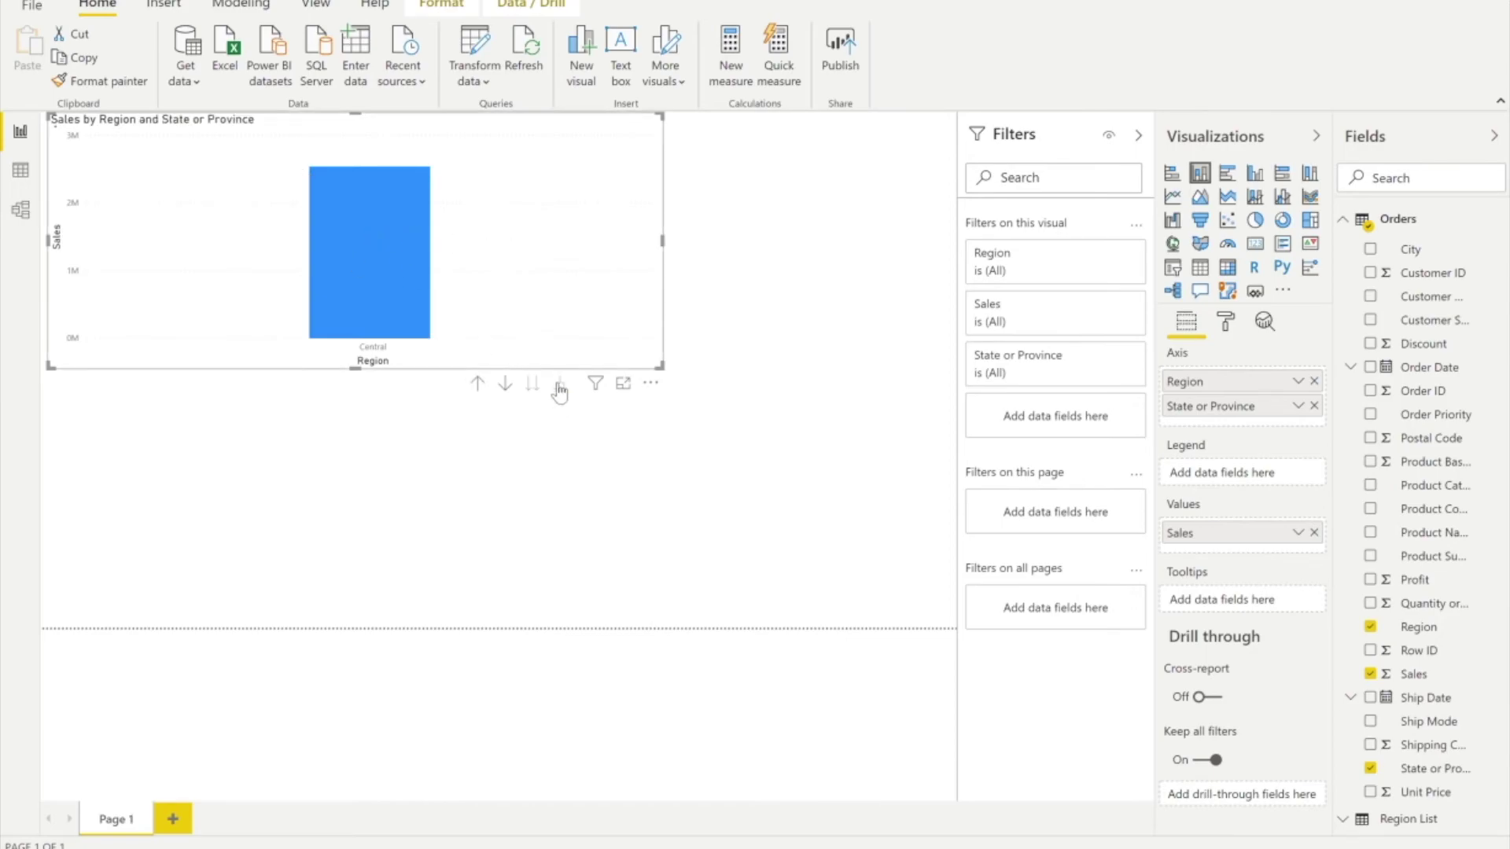
Start saving the report as a Power BI template (.pbit) file and name it Parameter demo
left_click(32, 9)
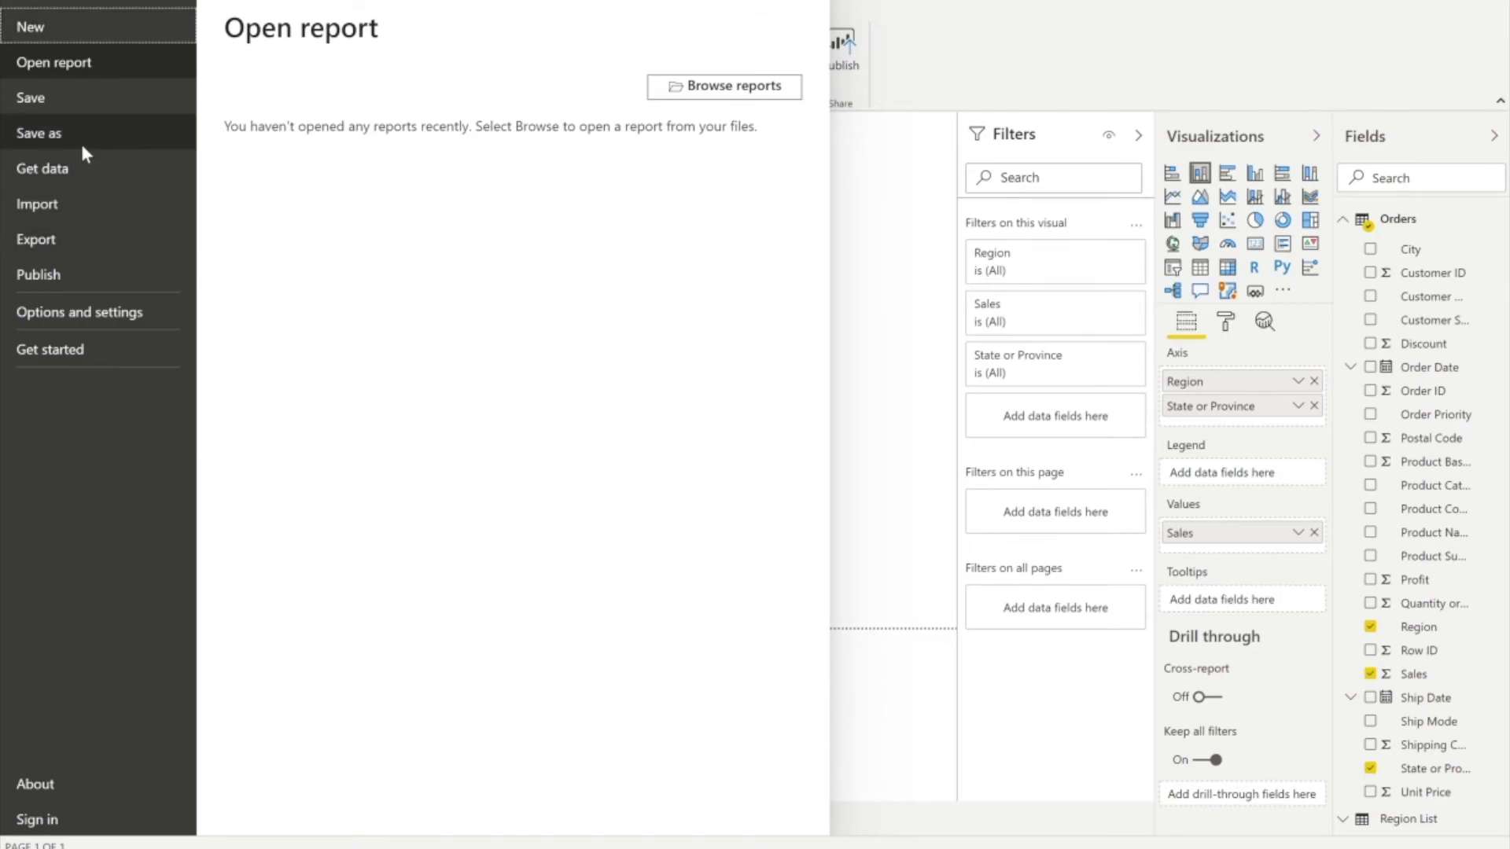
left_click(80, 134)
left_click(244, 303)
left_click(263, 343)
key("shift+Tab")
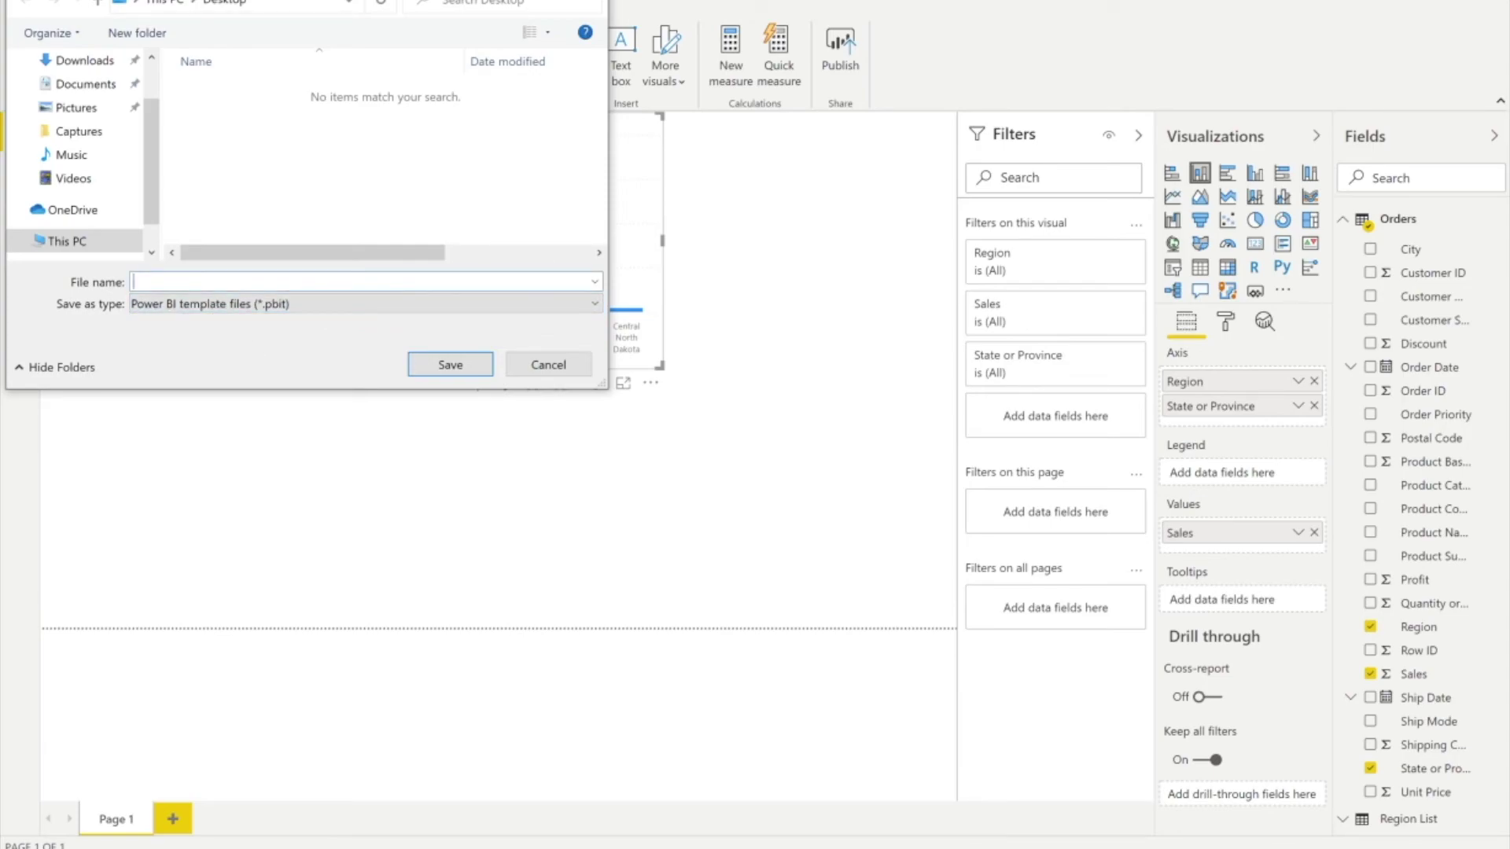
type("Para")
type("mter s")
key("BackSpace")
key("BackSpace")
type("demo")
type("e")
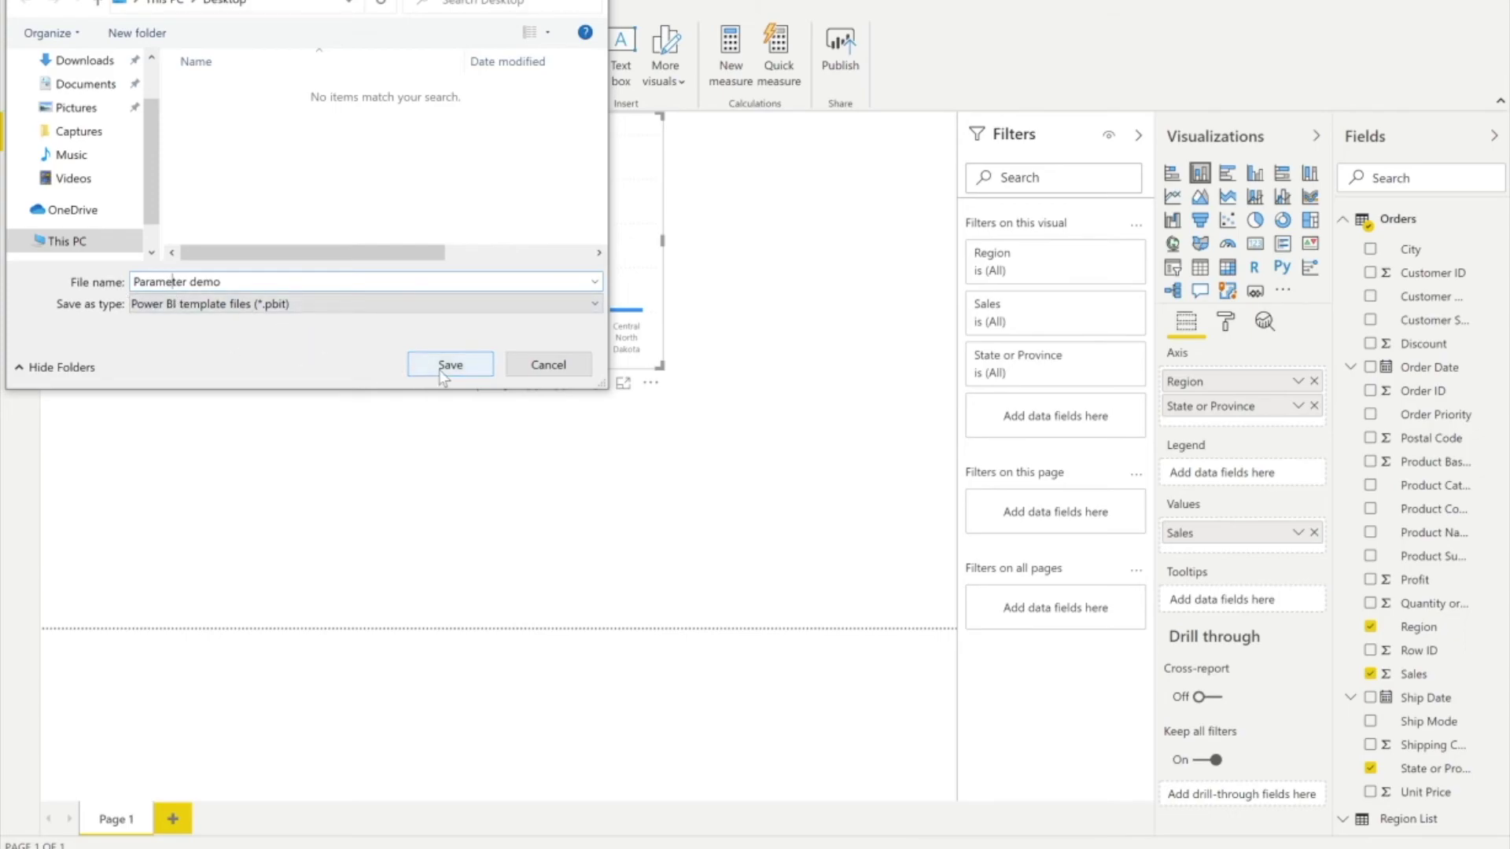
Save the template to the Desktop with the description test, and close the report without saving its changes
left_click_drag(157, 135, 149, 76)
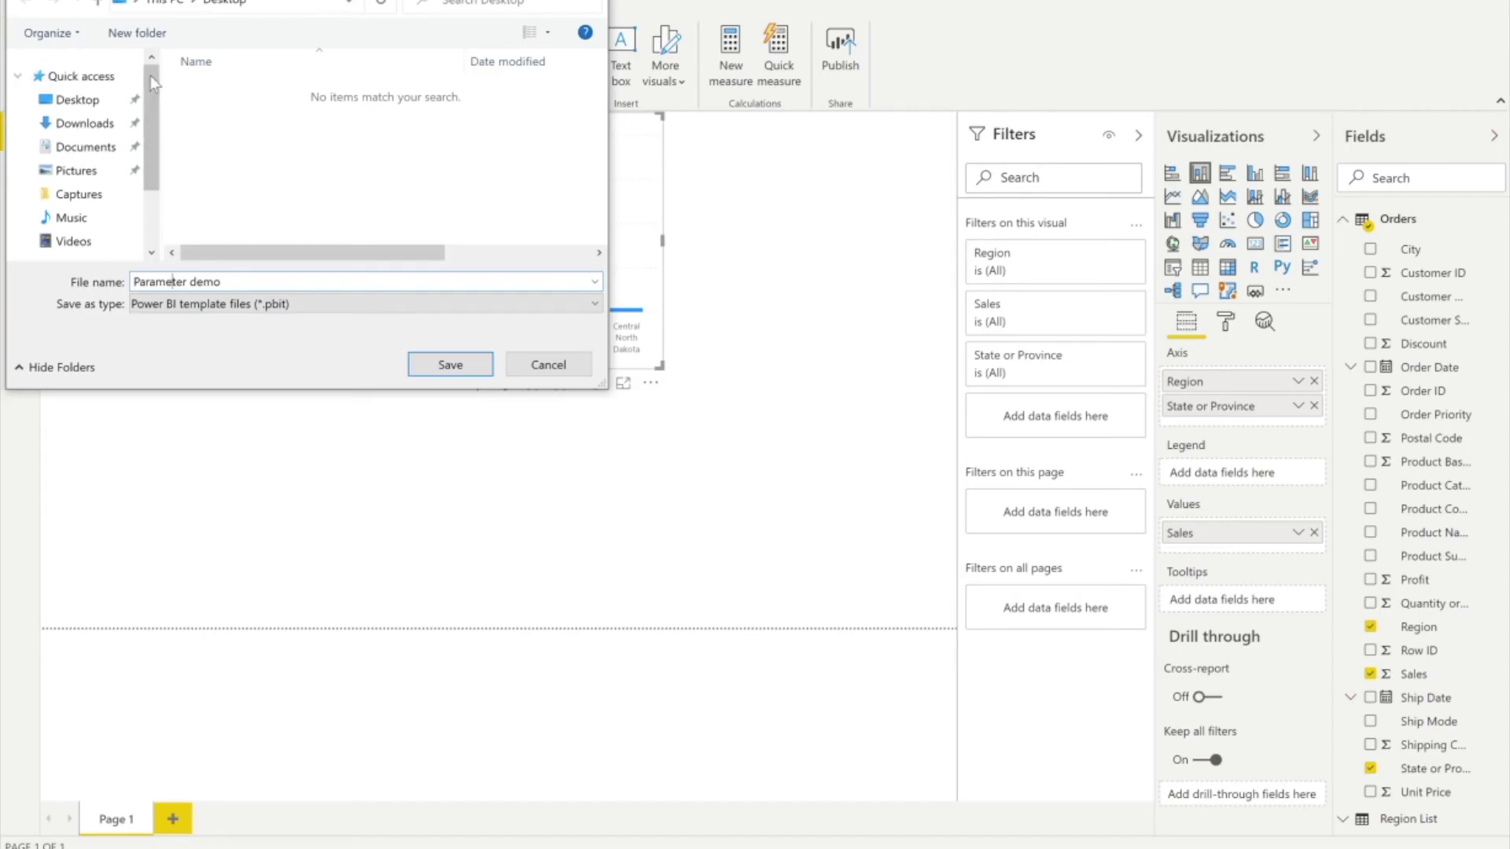
left_click(96, 99)
left_click(445, 363)
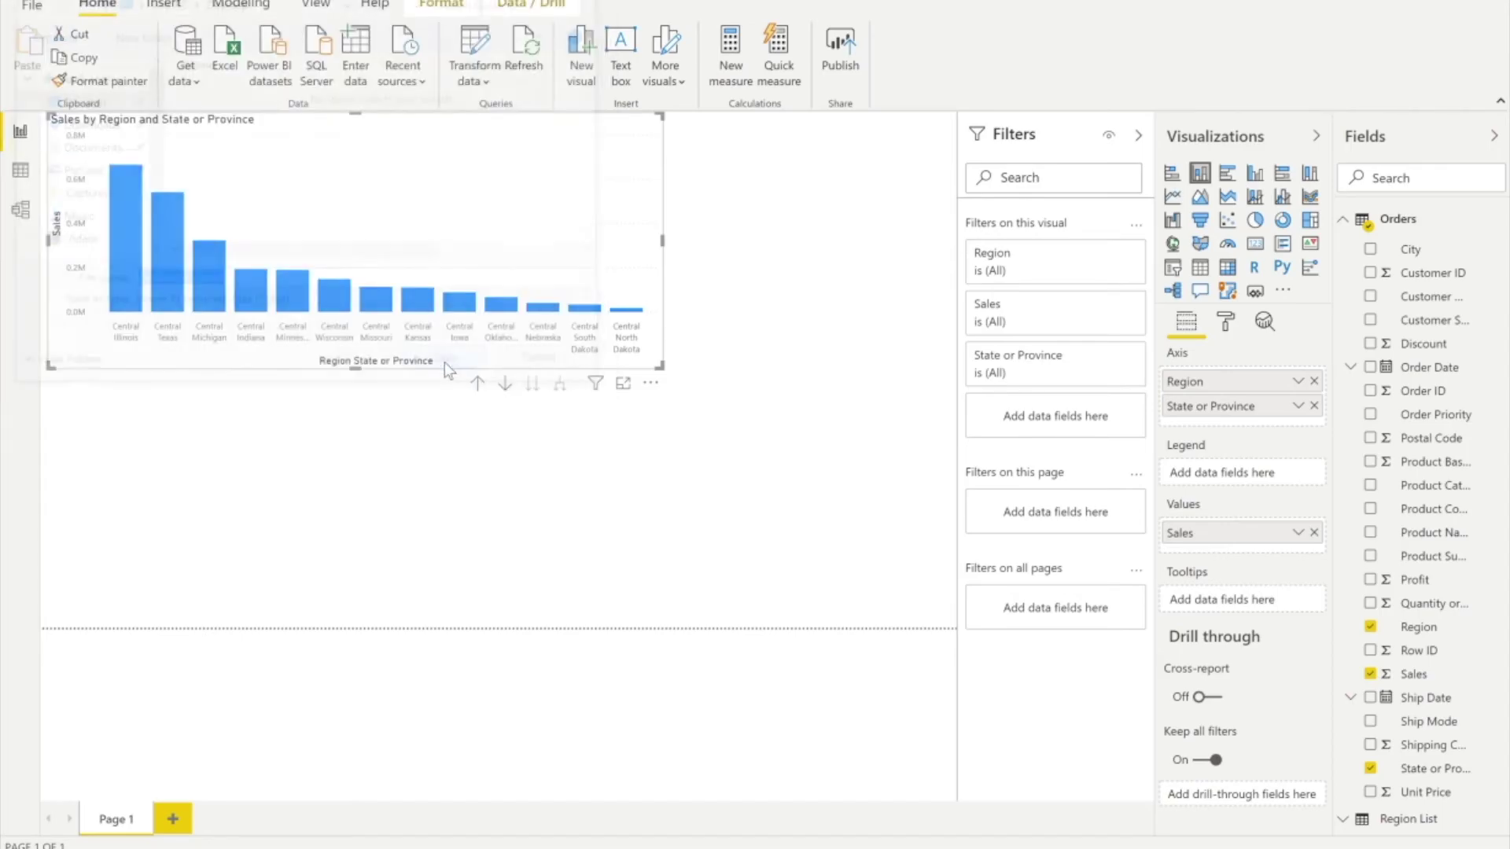
type("test")
left_click(869, 492)
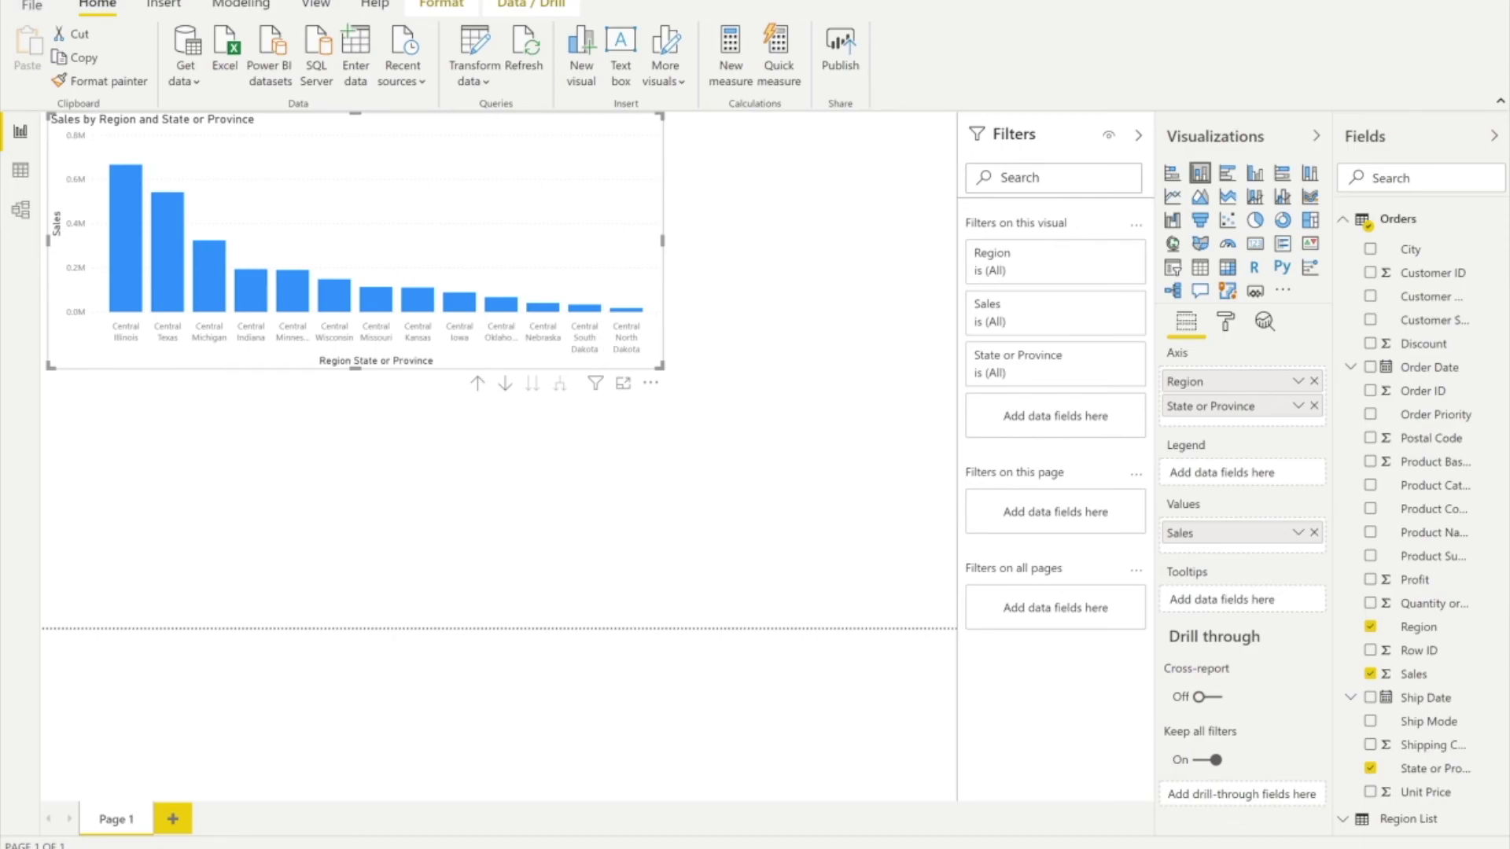
key("alt+F4")
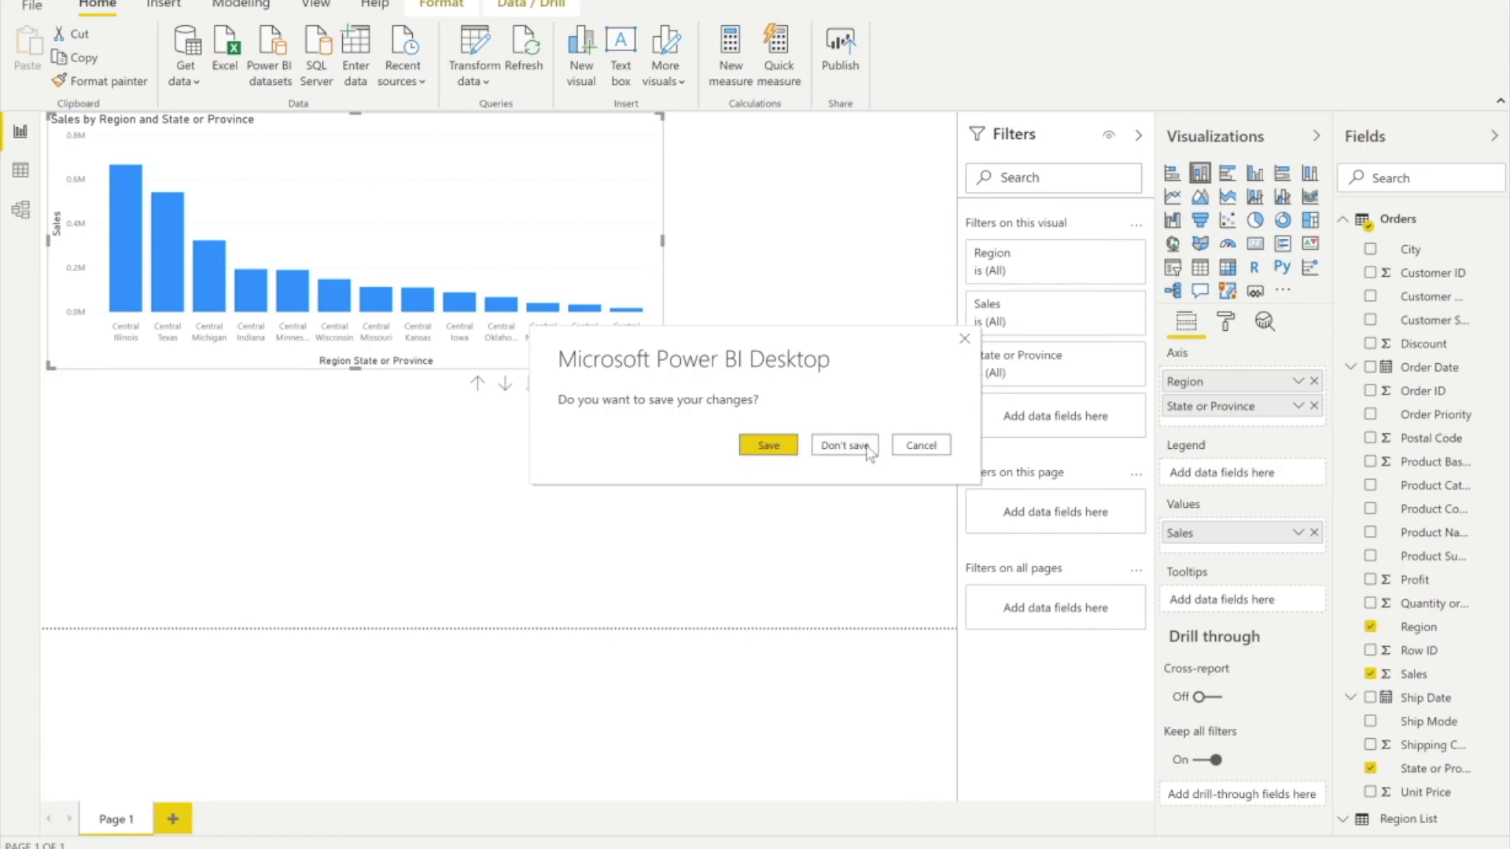
left_click(825, 451)
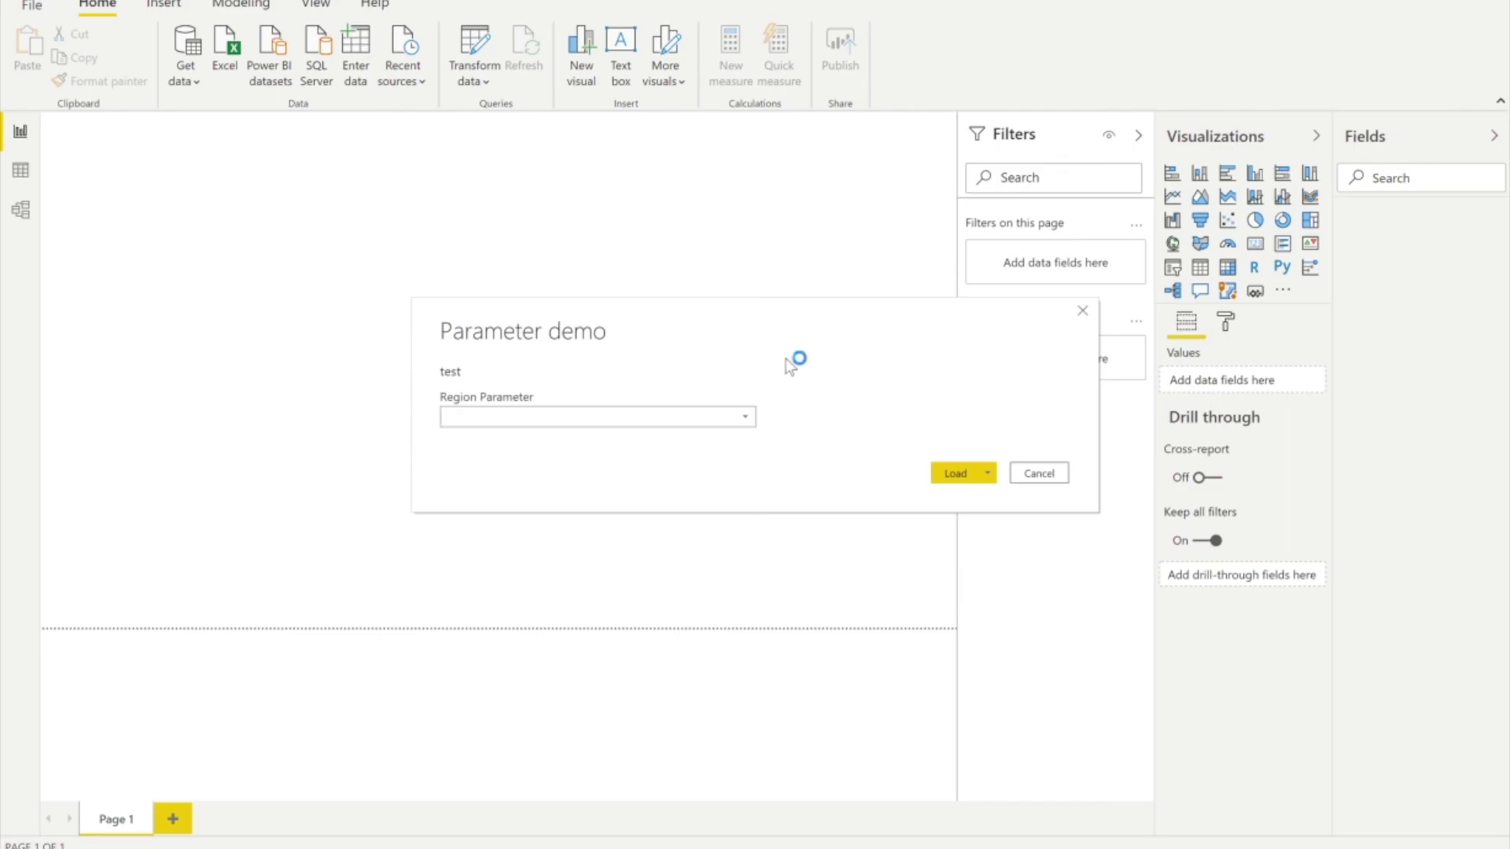
Load the Parameter demo template with Region Parameter set to West, and dismiss the new filter pane notice
left_click(747, 420)
left_click(496, 458)
left_click(955, 472)
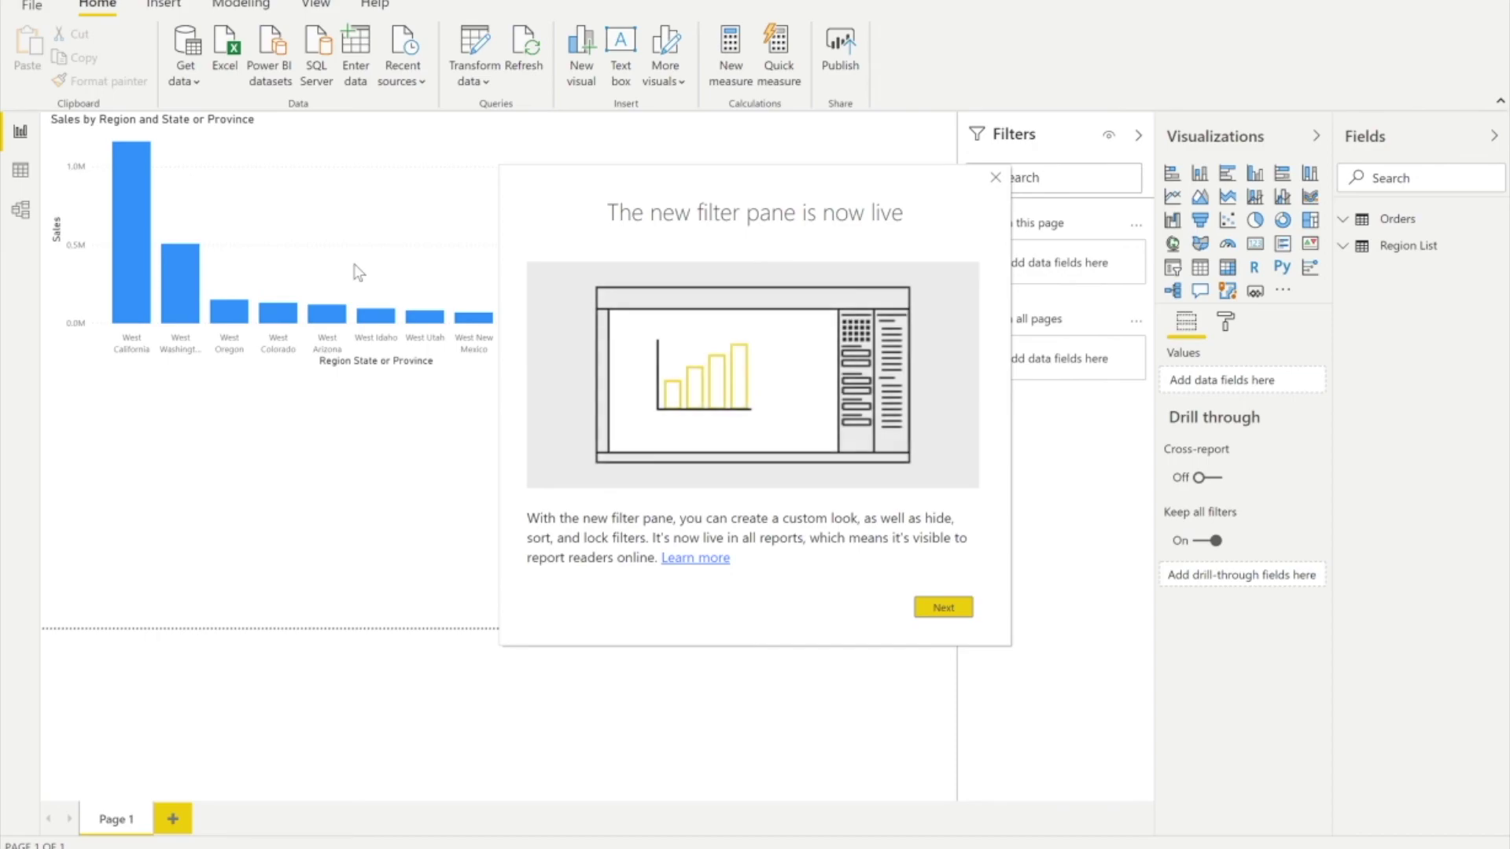
left_click(948, 609)
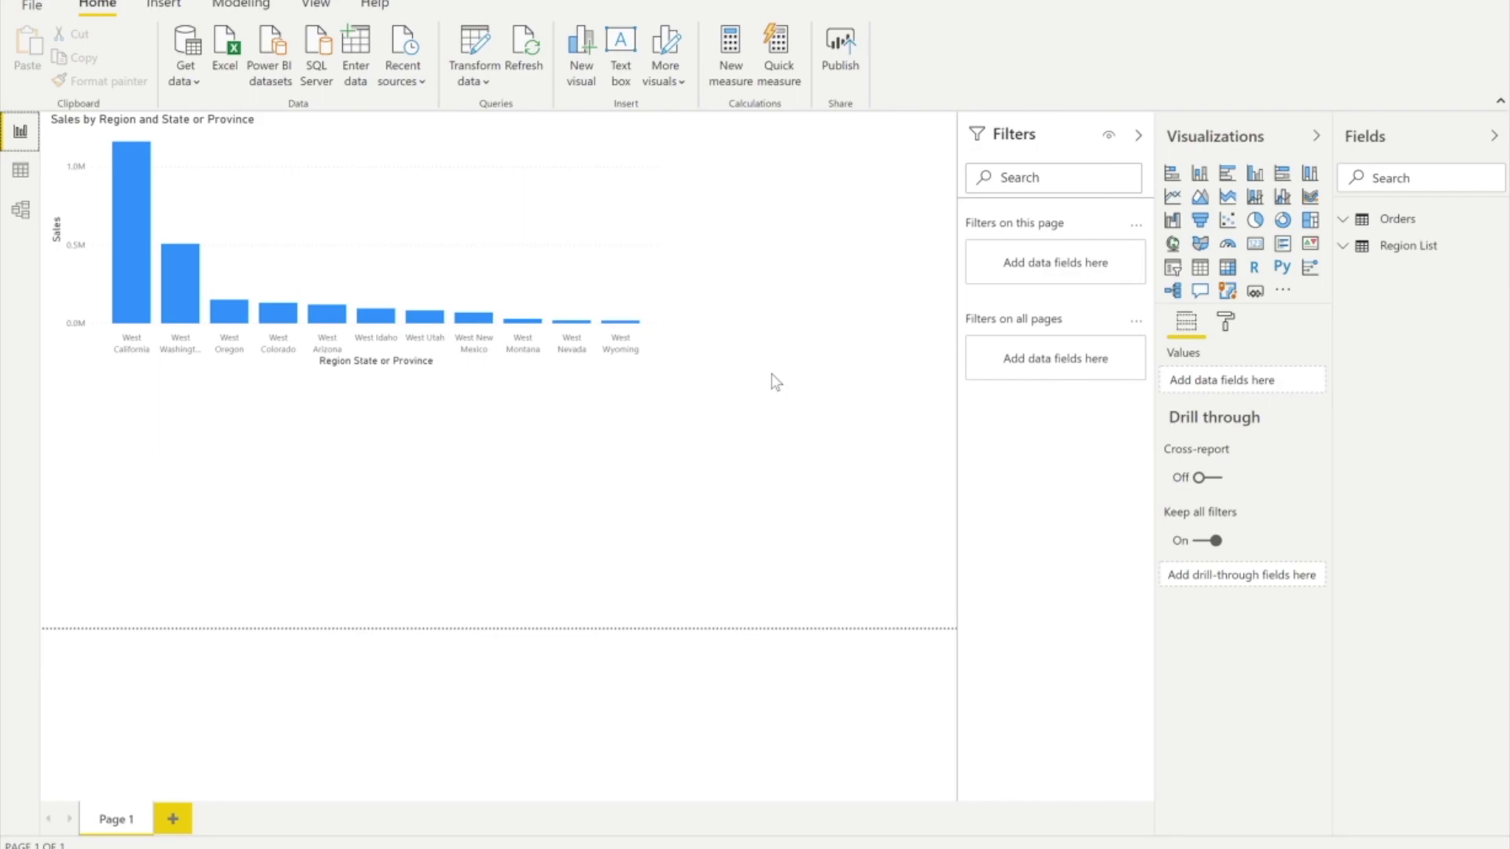
Collapse the Filters, Visualizations and Fields panes to enlarge the report canvas
left_click(1138, 135)
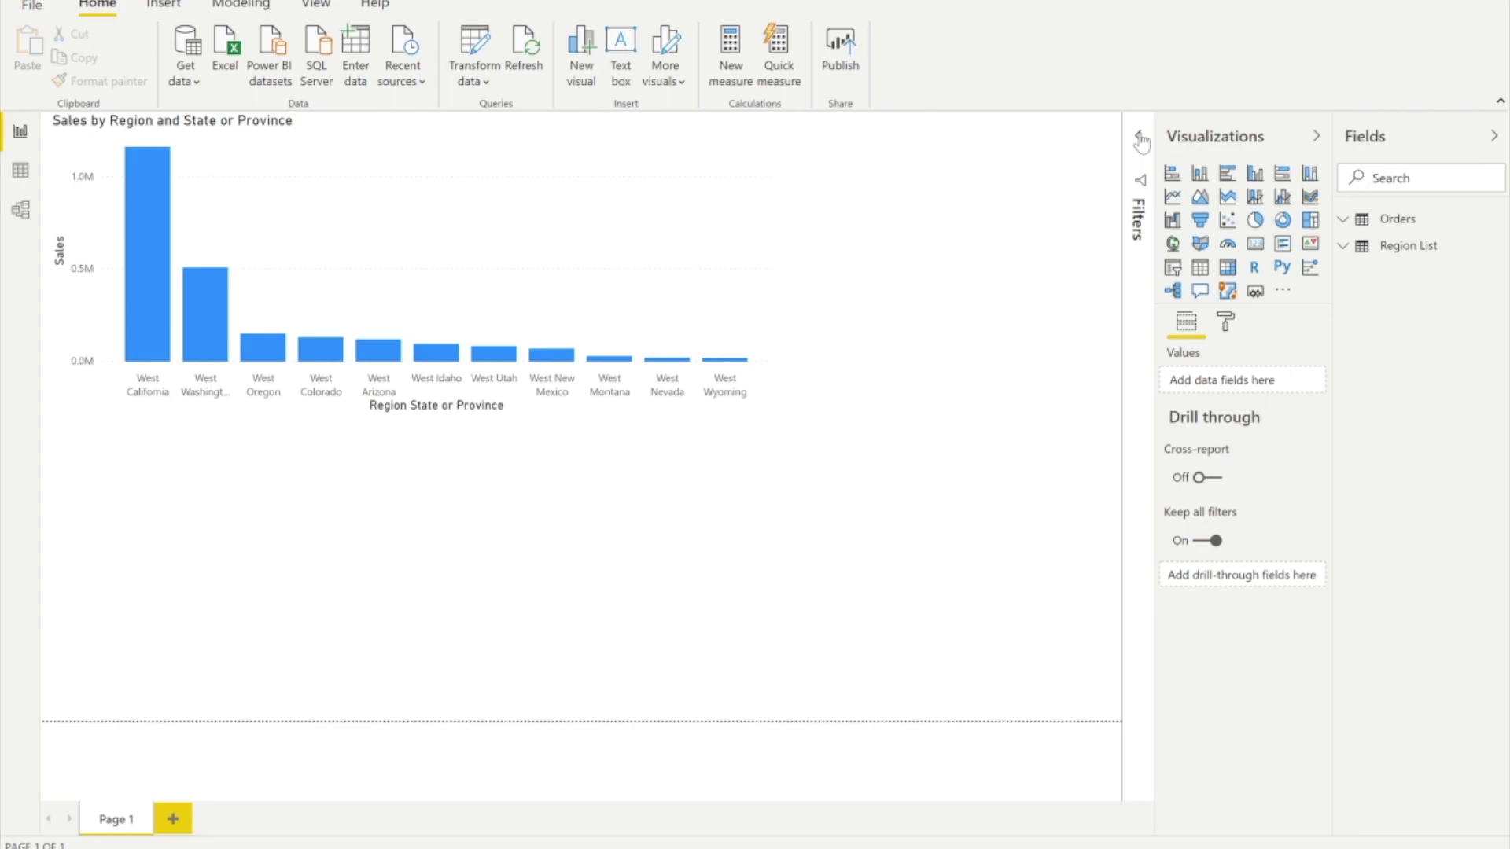
left_click(1316, 137)
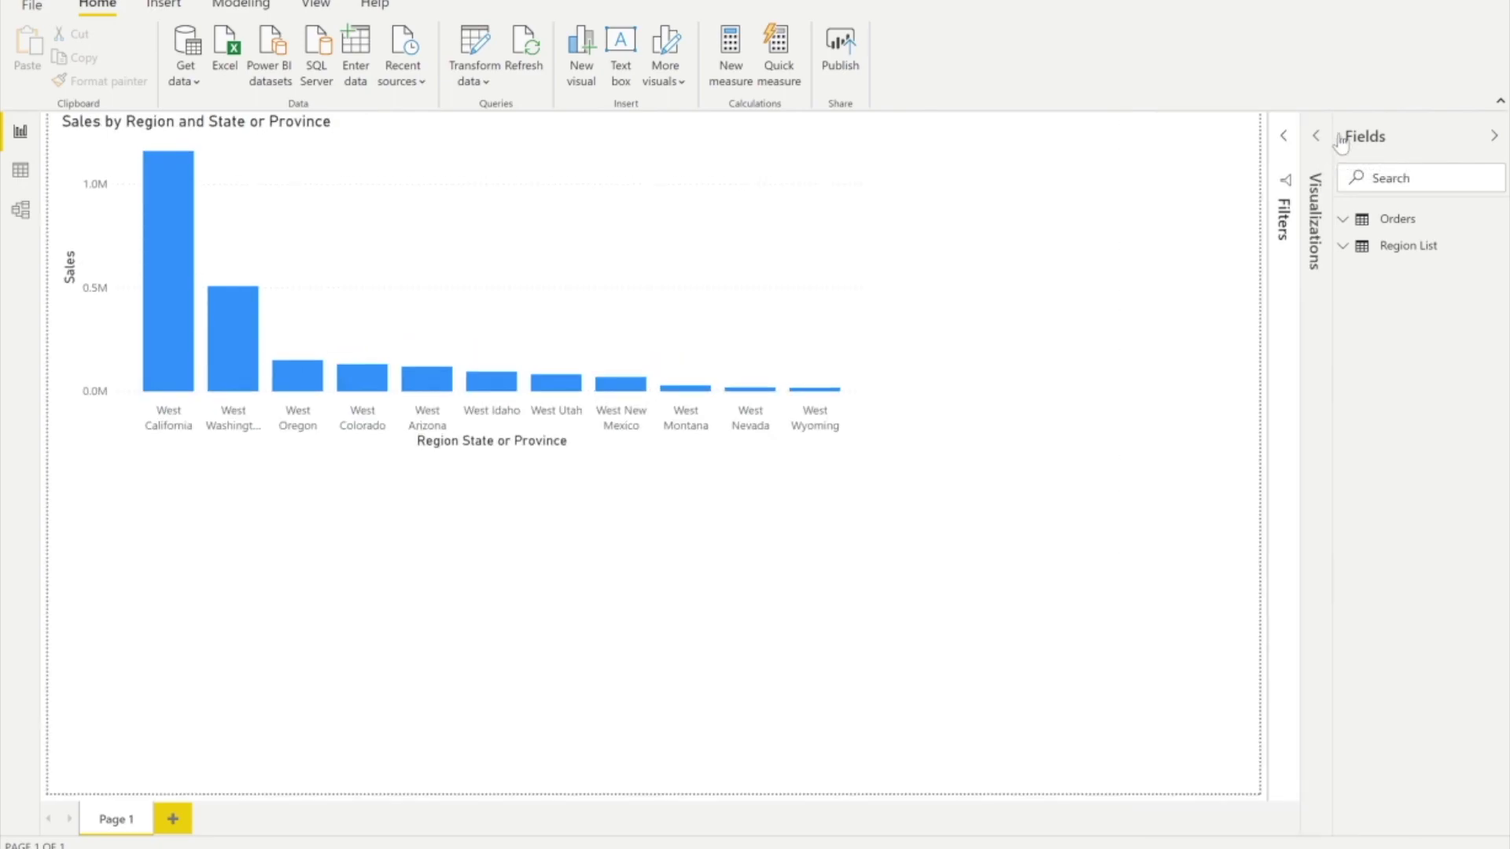
left_click(1494, 138)
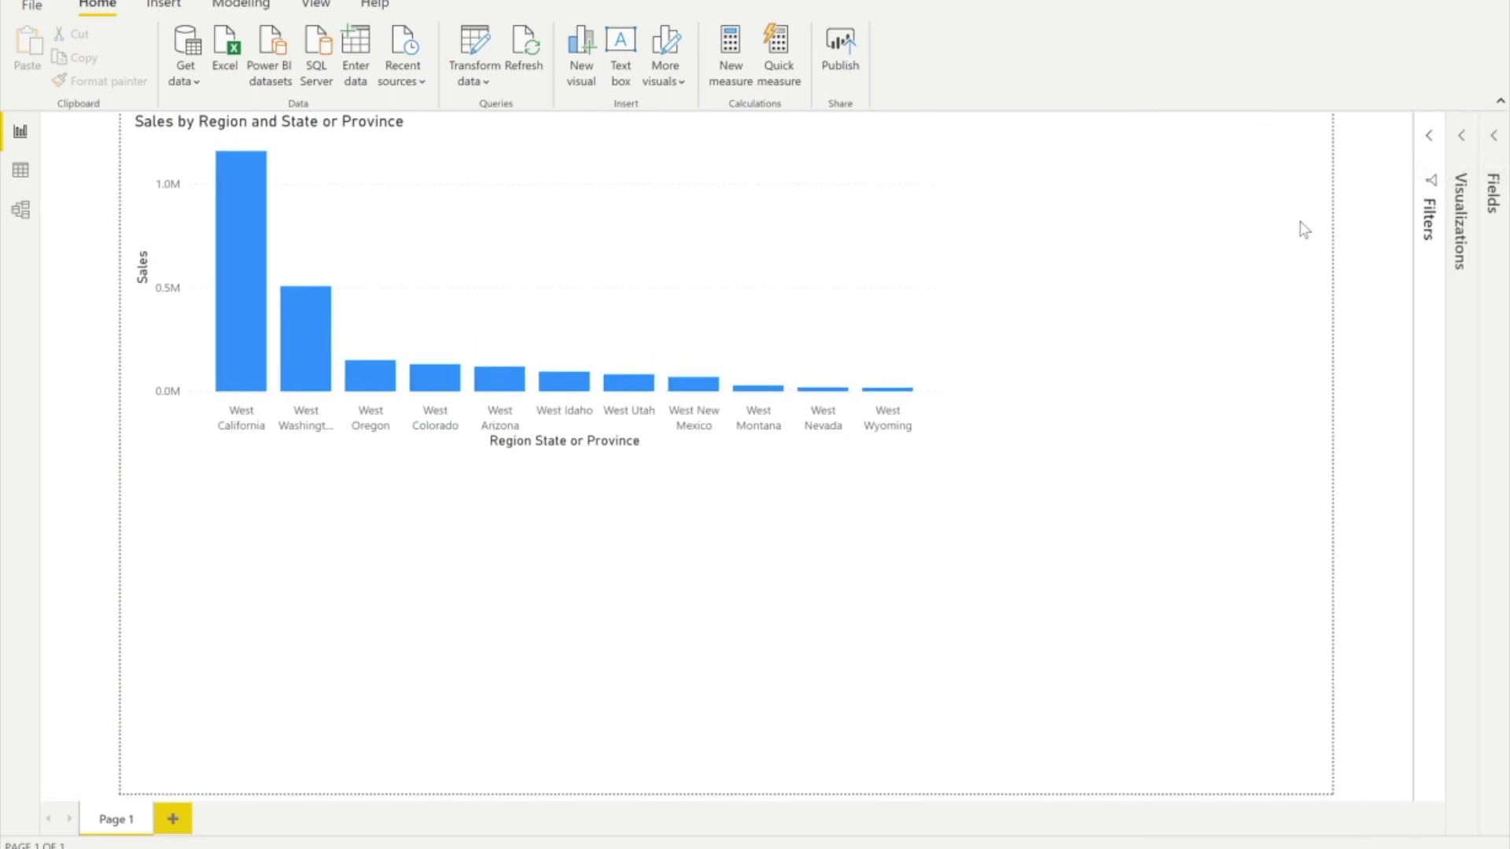